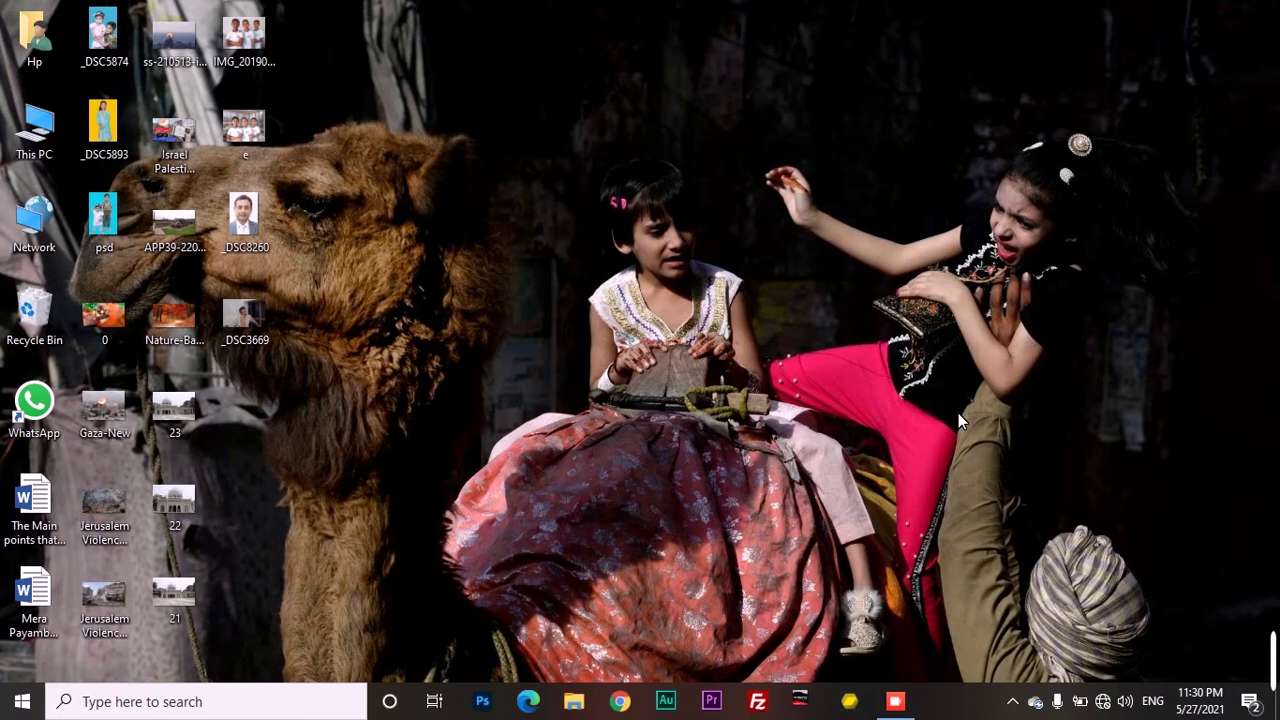
Open _DSC3669 in Windows Photos, zoom in on the man's face, then zoom back to fit.
{"action": "double_click", "coordinate": [245, 316]}
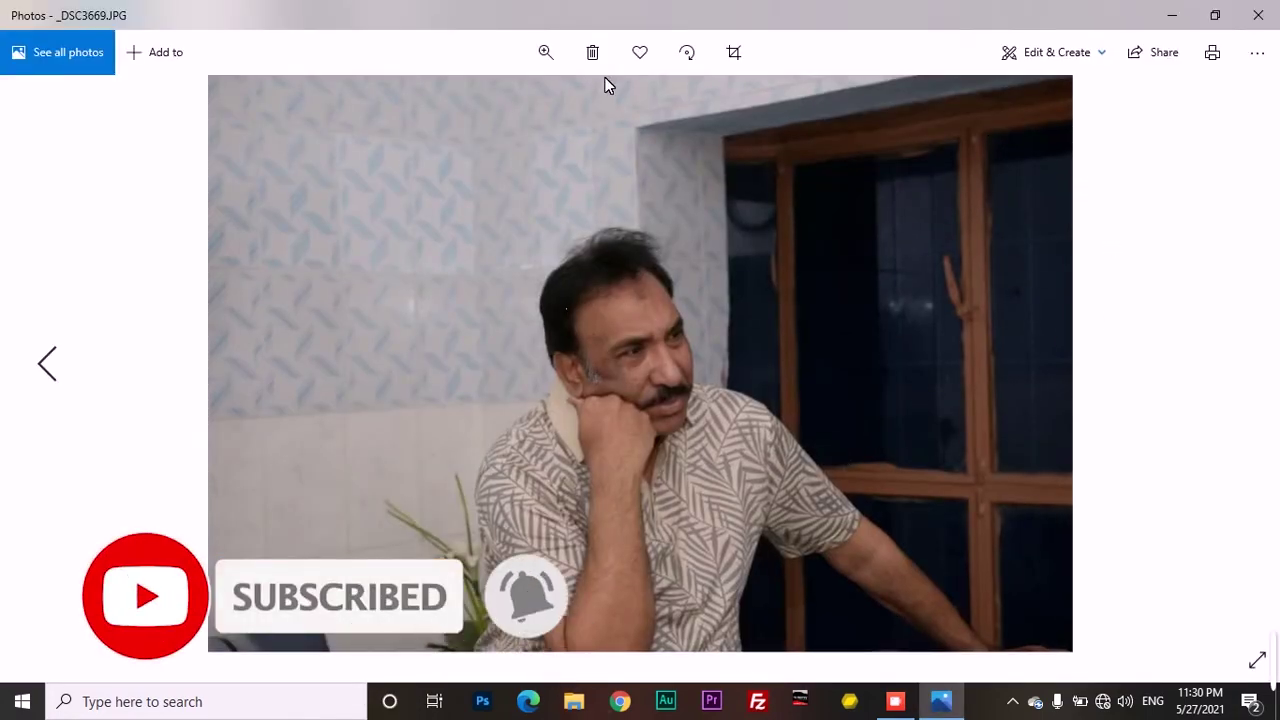
{"action": "left_click", "coordinate": [545, 52]}
{"action": "left_click_drag", "start_coordinate": [460, 100], "coordinate": [472, 101]}
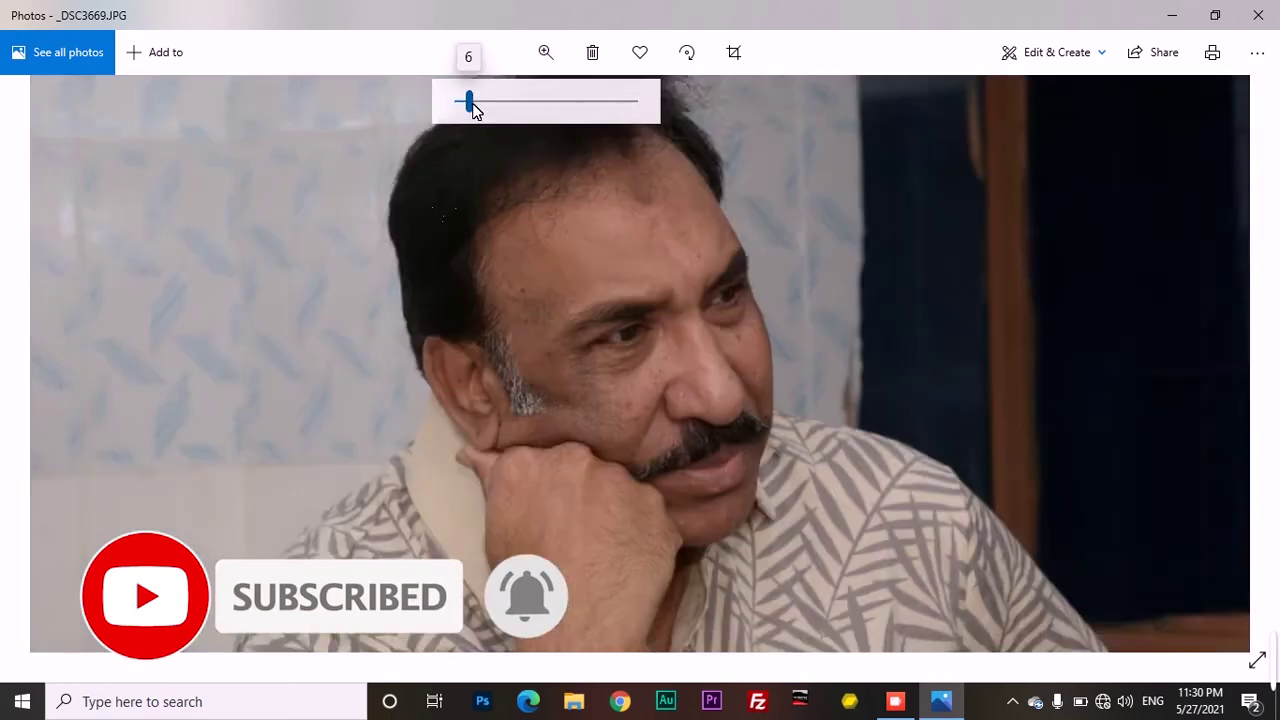
{"action": "mouse_move", "coordinate": [862, 266]}
{"action": "left_mouse_down"}
{"action": "mouse_move", "coordinate": [880, 366]}
{"action": "mouse_move", "coordinate": [869, 266]}
{"action": "left_mouse_up"}
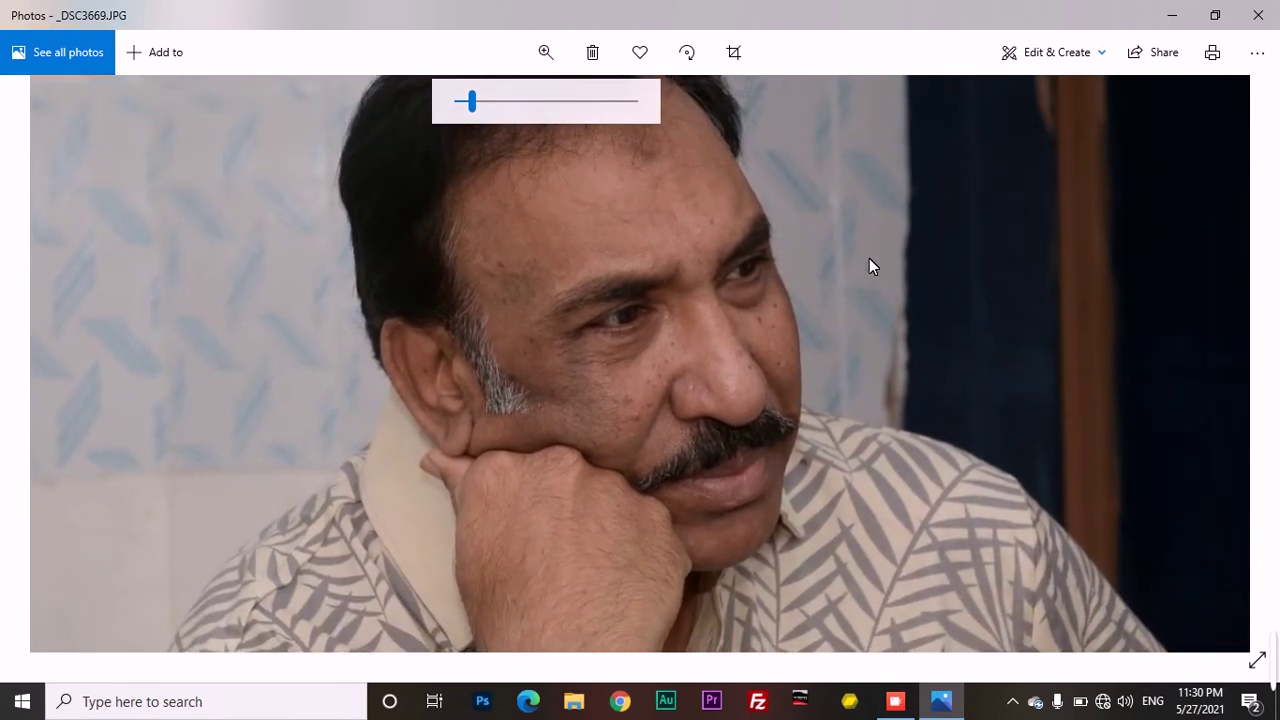
{"action": "mouse_move", "coordinate": [869, 262]}
{"action": "left_mouse_down"}
{"action": "mouse_move", "coordinate": [803, 172]}
{"action": "mouse_move", "coordinate": [890, 382]}
{"action": "mouse_move", "coordinate": [877, 464]}
{"action": "mouse_move", "coordinate": [829, 317]}
{"action": "mouse_move", "coordinate": [818, 171]}
{"action": "mouse_move", "coordinate": [835, 121]}
{"action": "mouse_move", "coordinate": [814, 100]}
{"action": "mouse_move", "coordinate": [774, 134]}
{"action": "mouse_move", "coordinate": [939, 498]}
{"action": "mouse_move", "coordinate": [952, 390]}
{"action": "left_mouse_up"}
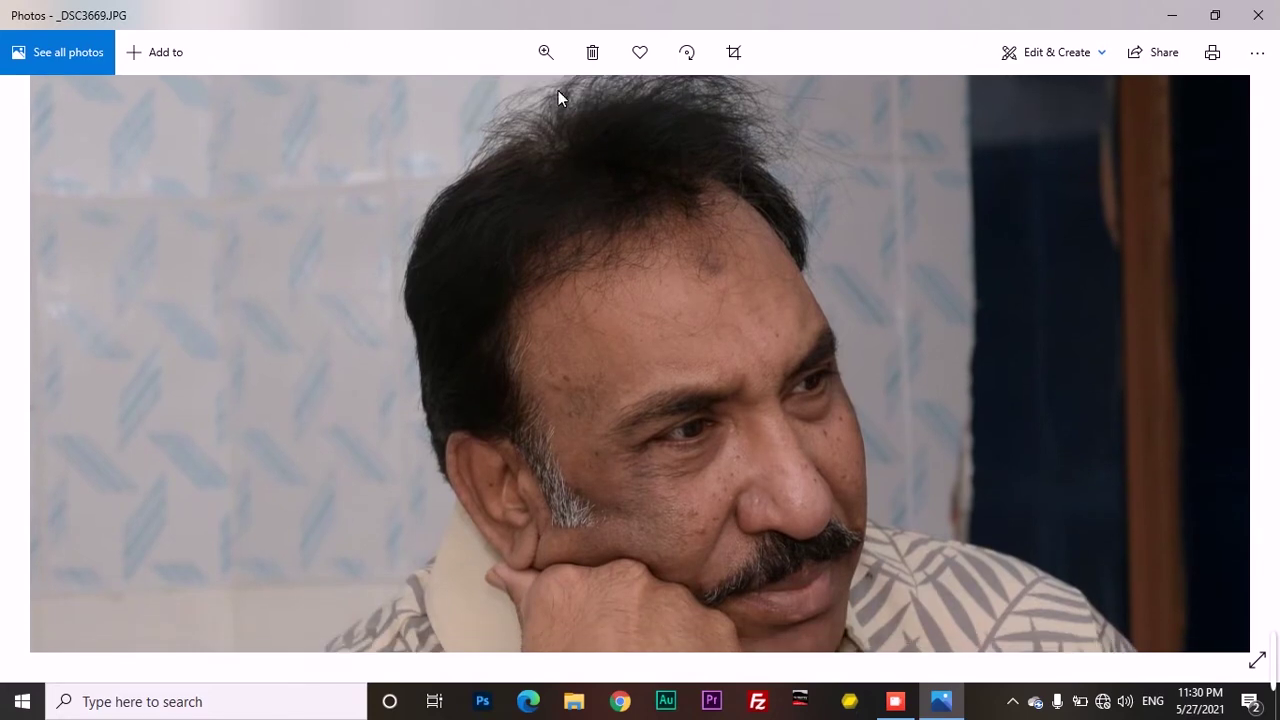
{"action": "left_click", "coordinate": [543, 51]}
{"action": "left_click_drag", "start_coordinate": [475, 103], "coordinate": [423, 134]}
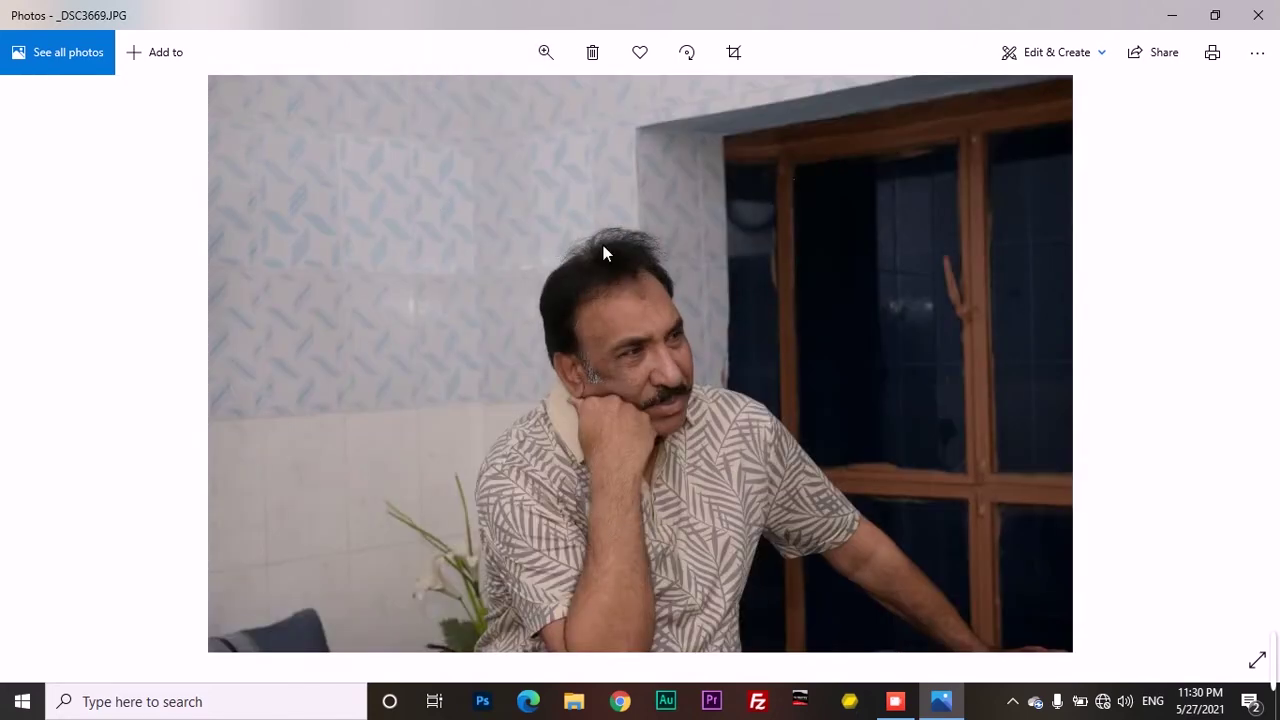
Open the _DSC3669 photo in Adobe Photoshop 2020 from Windows Photos' Open with menu.
{"action": "right_click", "coordinate": [490, 197]}
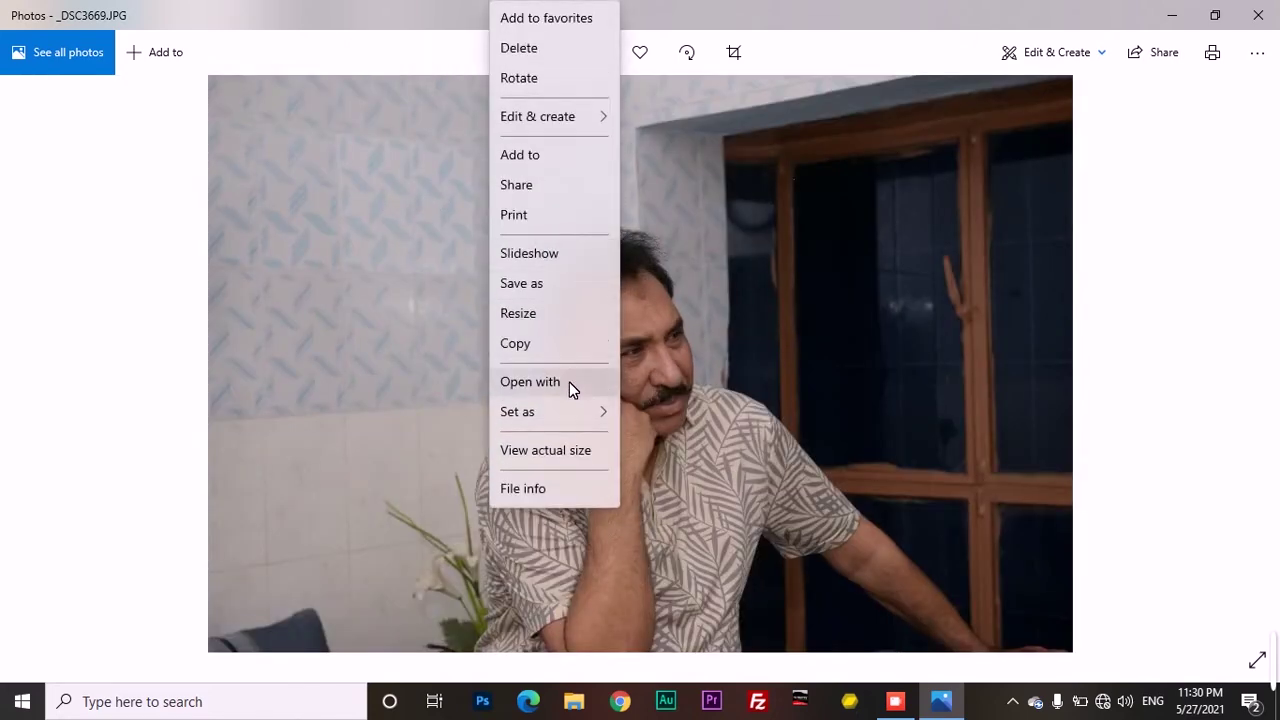
{"action": "left_click", "coordinate": [569, 382]}
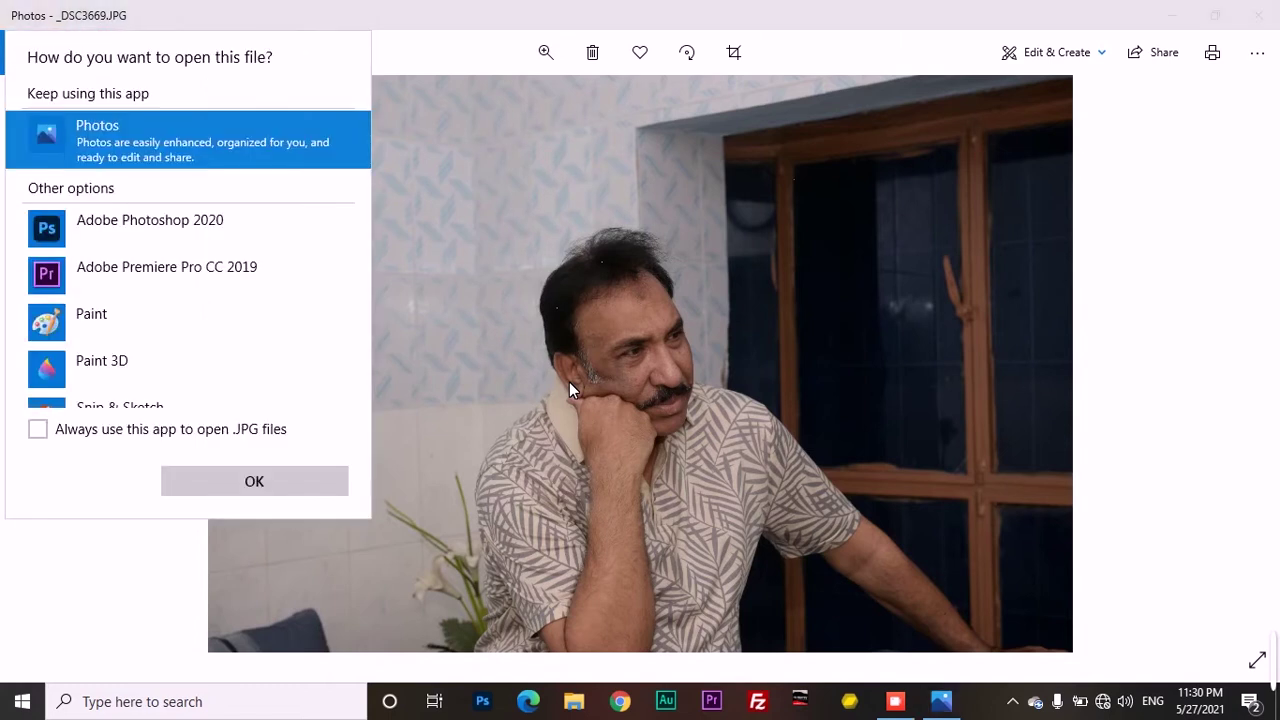
{"action": "left_click", "coordinate": [220, 232]}
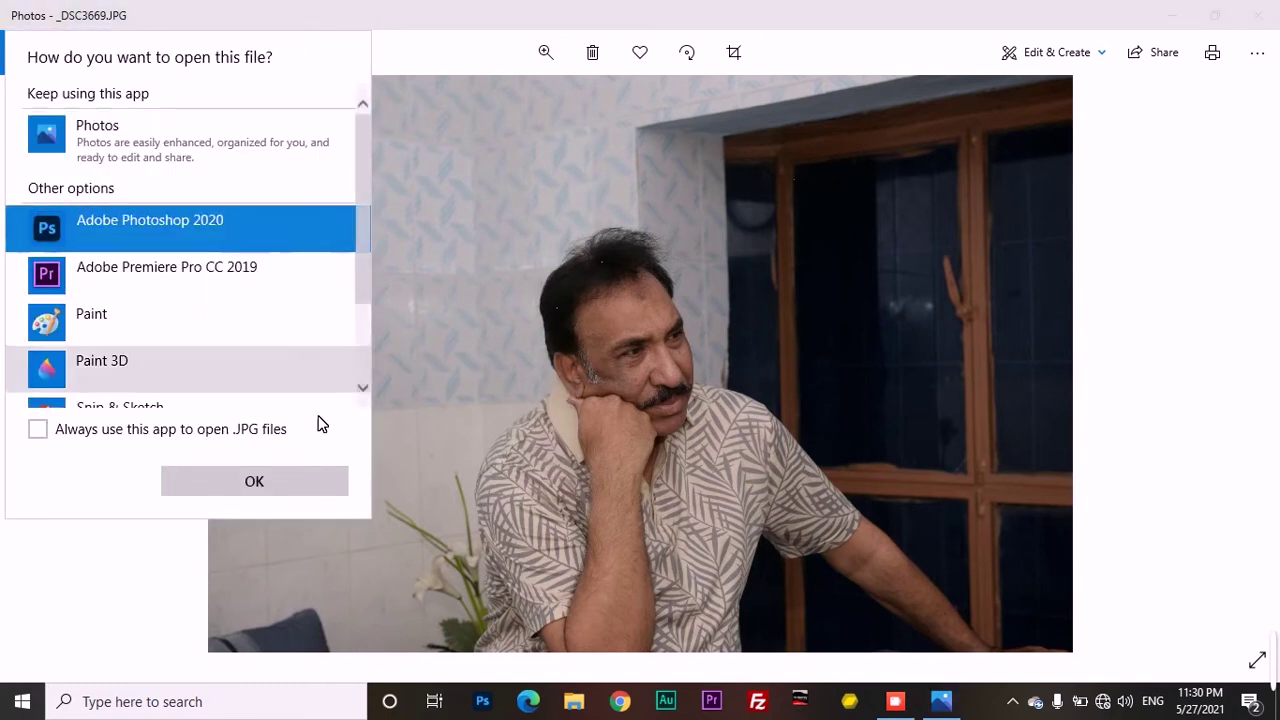
{"action": "left_click", "coordinate": [296, 486]}
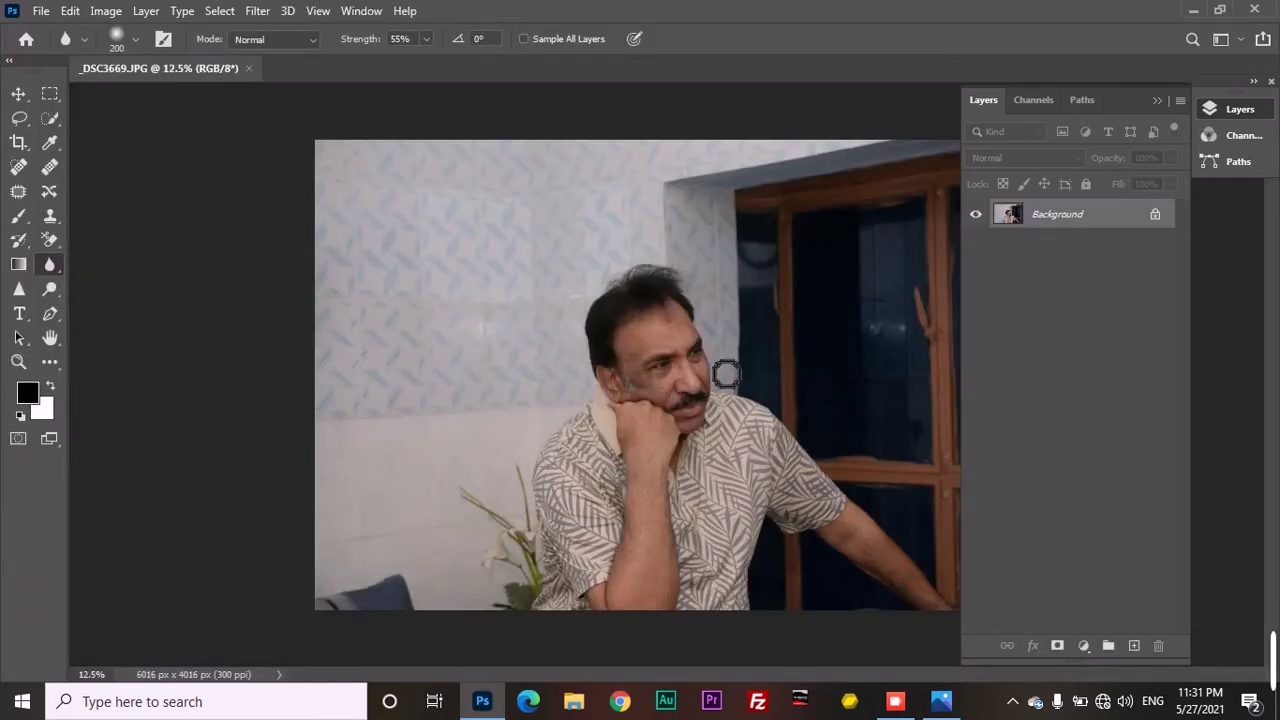
Re-dock the Layers panel to widen the canvas and zoom in on the man's face.
{"action": "mouse_move", "coordinate": [1131, 93]}
{"action": "left_mouse_down"}
{"action": "mouse_move", "coordinate": [1233, 95]}
{"action": "mouse_move", "coordinate": [1218, 93]}
{"action": "left_mouse_up"}
{"action": "scroll", "coordinate": [684, 445], "scroll_direction": "up", "scroll_amount": 2, "text": "alt"}
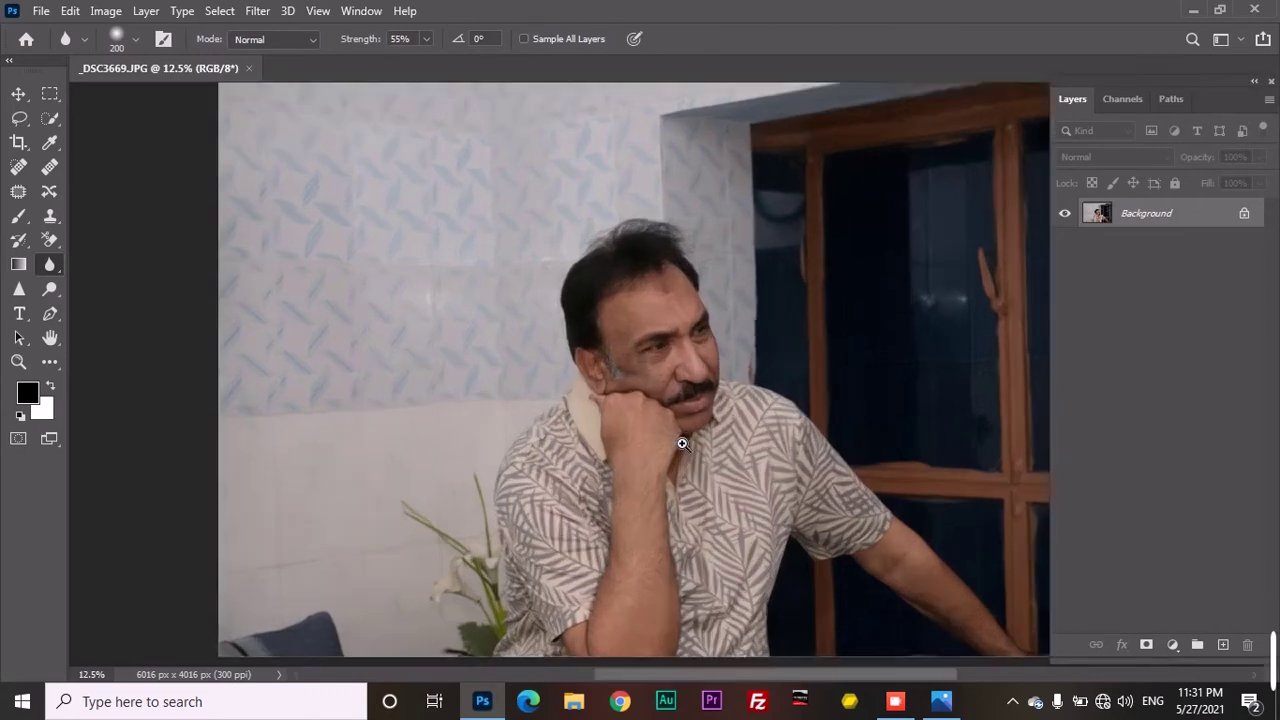
{"action": "scroll", "coordinate": [713, 346], "scroll_direction": "up", "scroll_amount": 1}
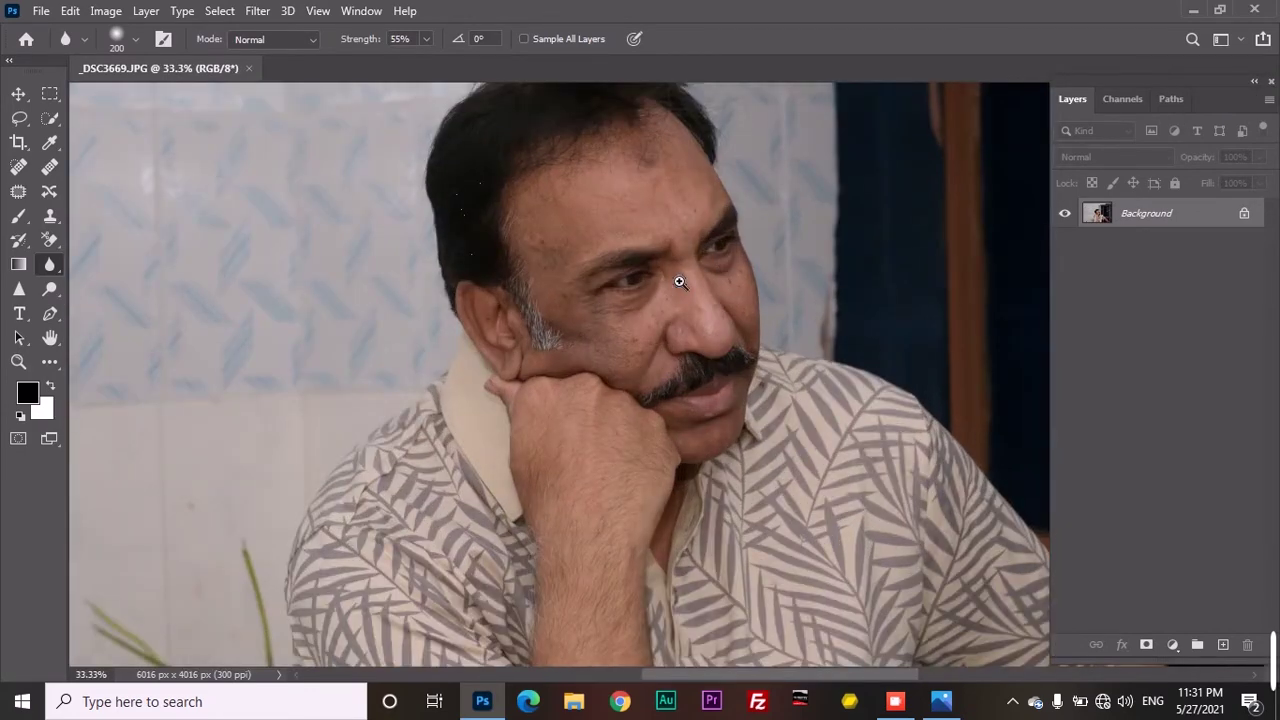
{"action": "scroll", "coordinate": [677, 283], "scroll_direction": "up", "scroll_amount": 1}
{"action": "mouse_move", "coordinate": [677, 246]}
{"action": "left_mouse_down"}
{"action": "mouse_move", "coordinate": [658, 475]}
{"action": "mouse_move", "coordinate": [646, 337]}
{"action": "left_mouse_up"}
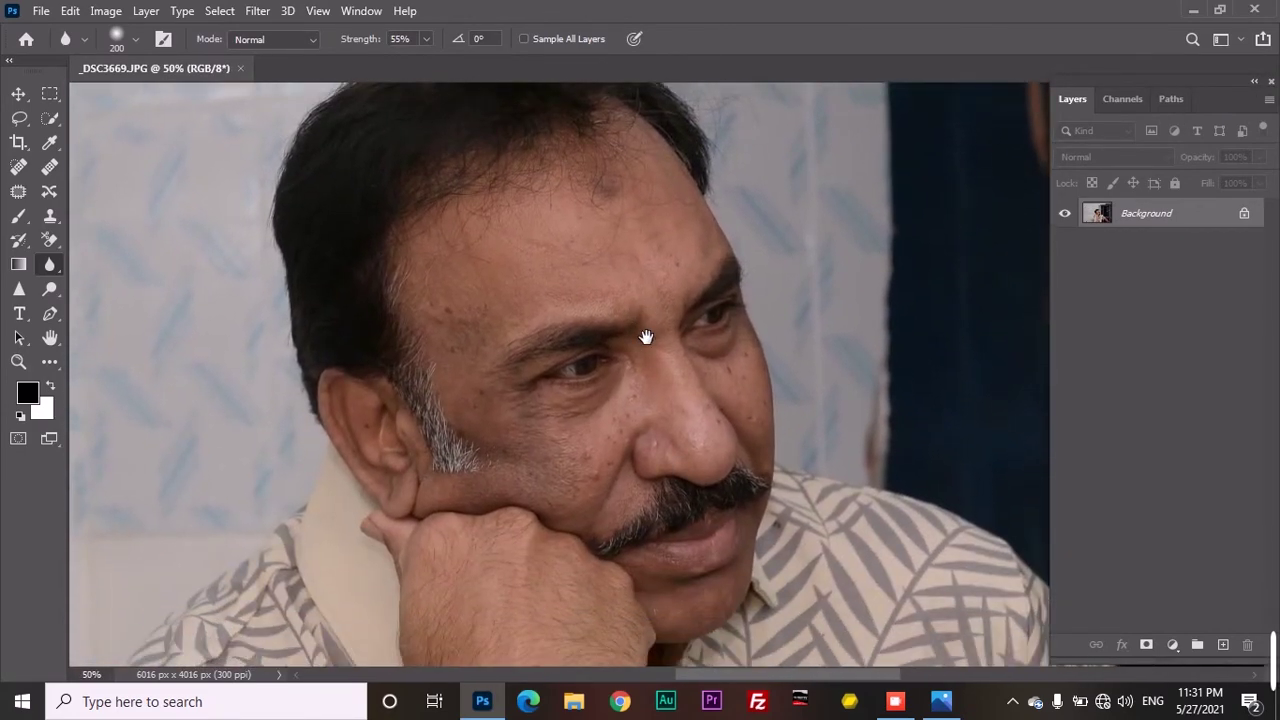
Zoom back out and switch to the Crop tool.
{"action": "scroll", "coordinate": [643, 335], "scroll_direction": "down", "scroll_amount": 1, "text": "alt"}
{"action": "scroll", "coordinate": [660, 370], "scroll_direction": "down", "scroll_amount": 1, "text": "alt"}
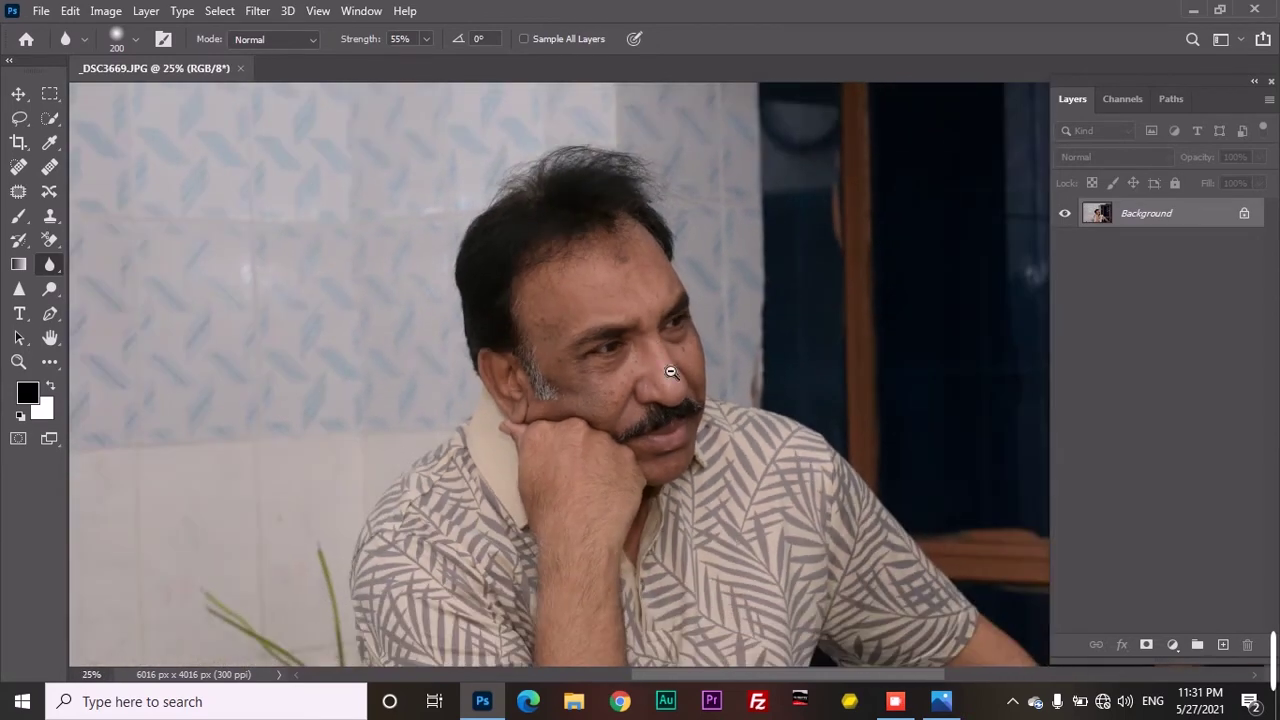
{"action": "scroll", "coordinate": [666, 420], "scroll_direction": "down", "scroll_amount": 1, "text": "alt"}
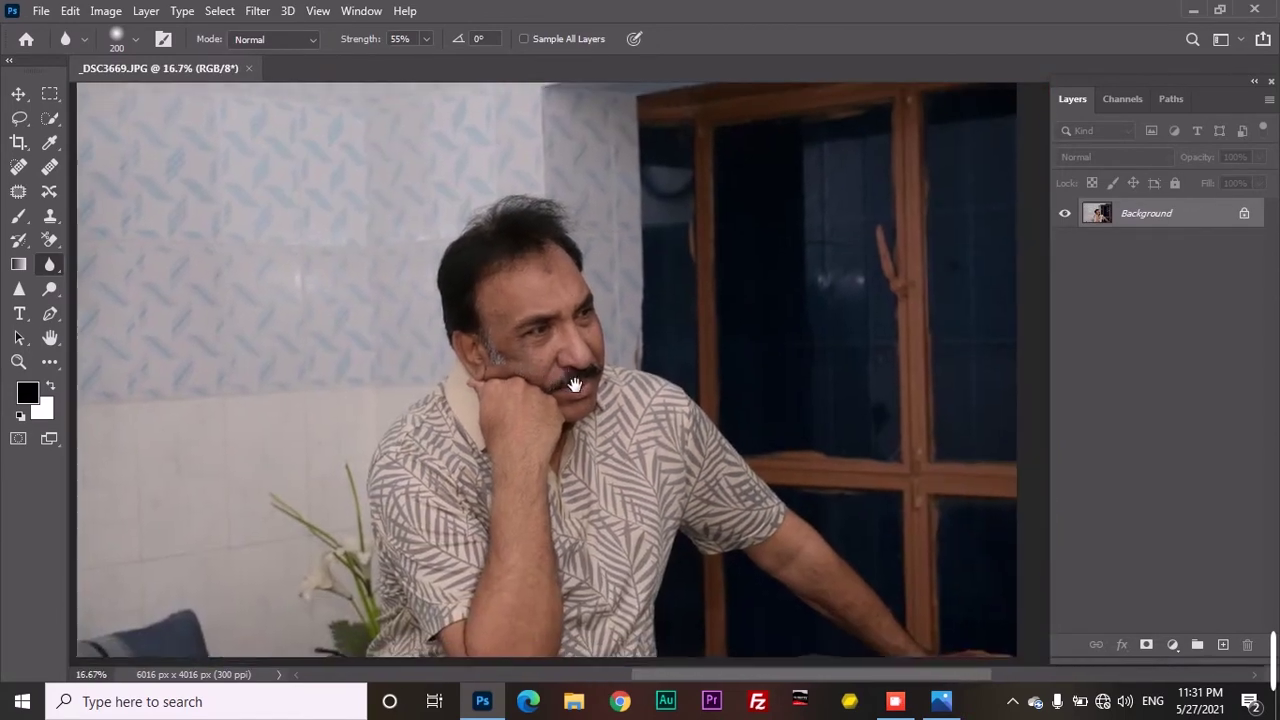
{"action": "left_click", "coordinate": [19, 145]}
Set the crop preset to W x H x Resolution and swap width and height for portrait.
{"action": "left_click", "coordinate": [176, 43]}
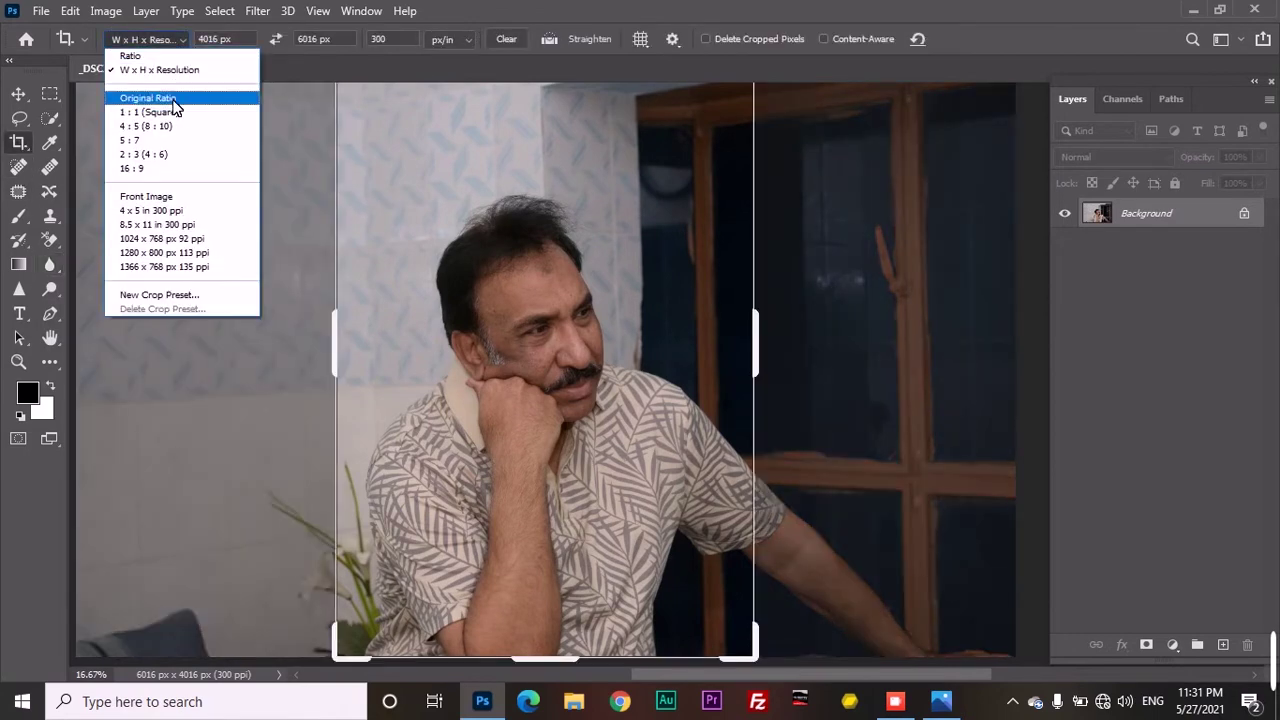
{"action": "left_click", "coordinate": [140, 195]}
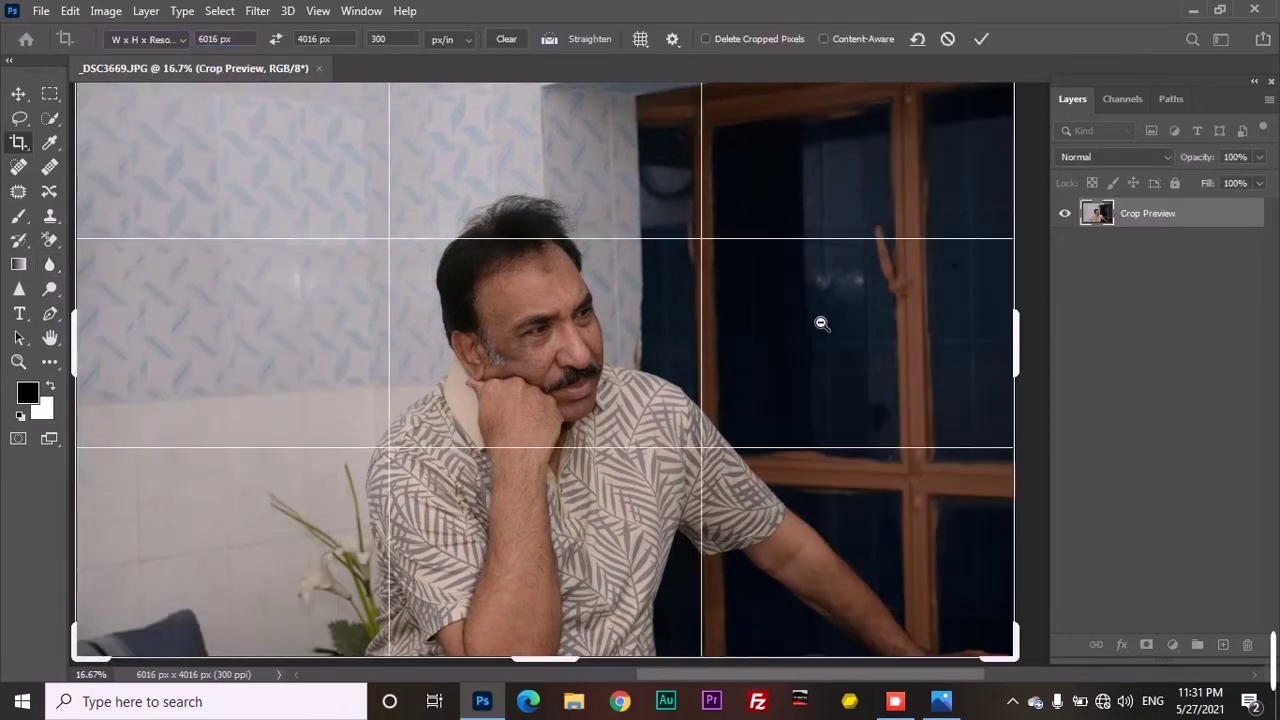
{"action": "scroll", "coordinate": [823, 323], "scroll_direction": "down", "scroll_amount": 1, "text": "alt"}
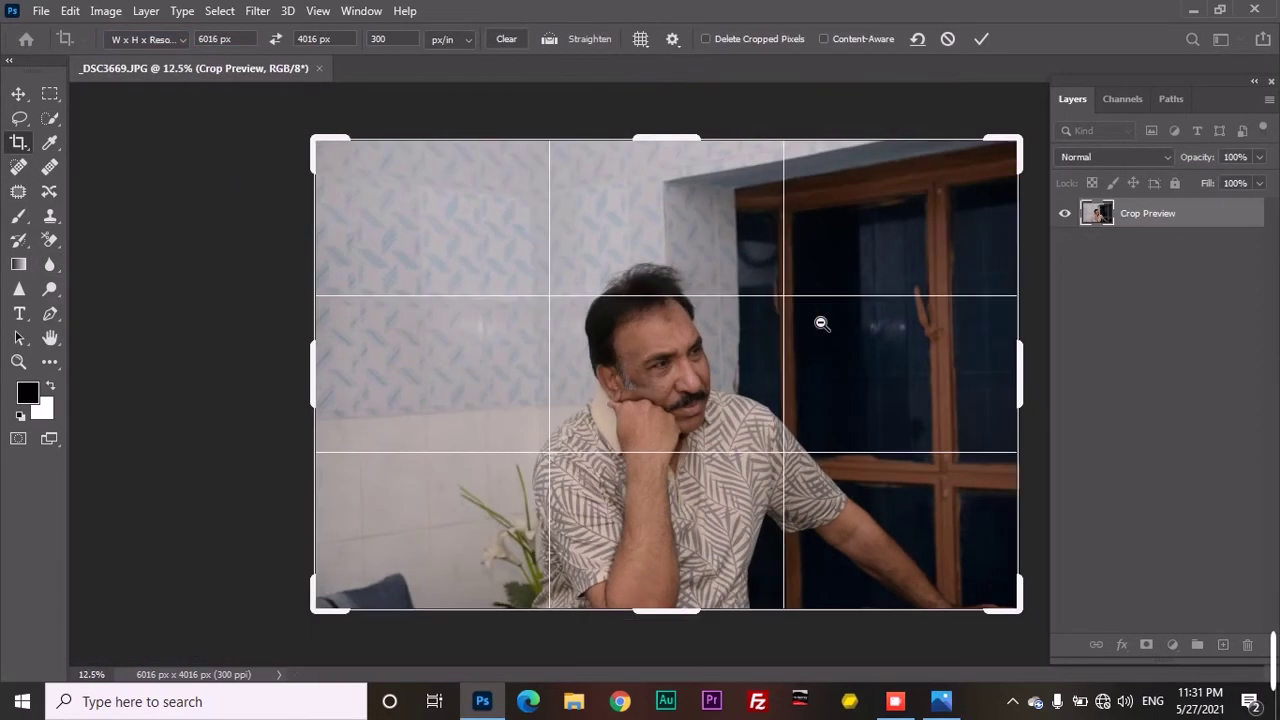
{"action": "left_click", "coordinate": [275, 39]}
Tighten the crop frame around the man's head and shoulders and commit the 4016 × 6016 crop.
{"action": "left_click_drag", "start_coordinate": [513, 146], "coordinate": [532, 172]}
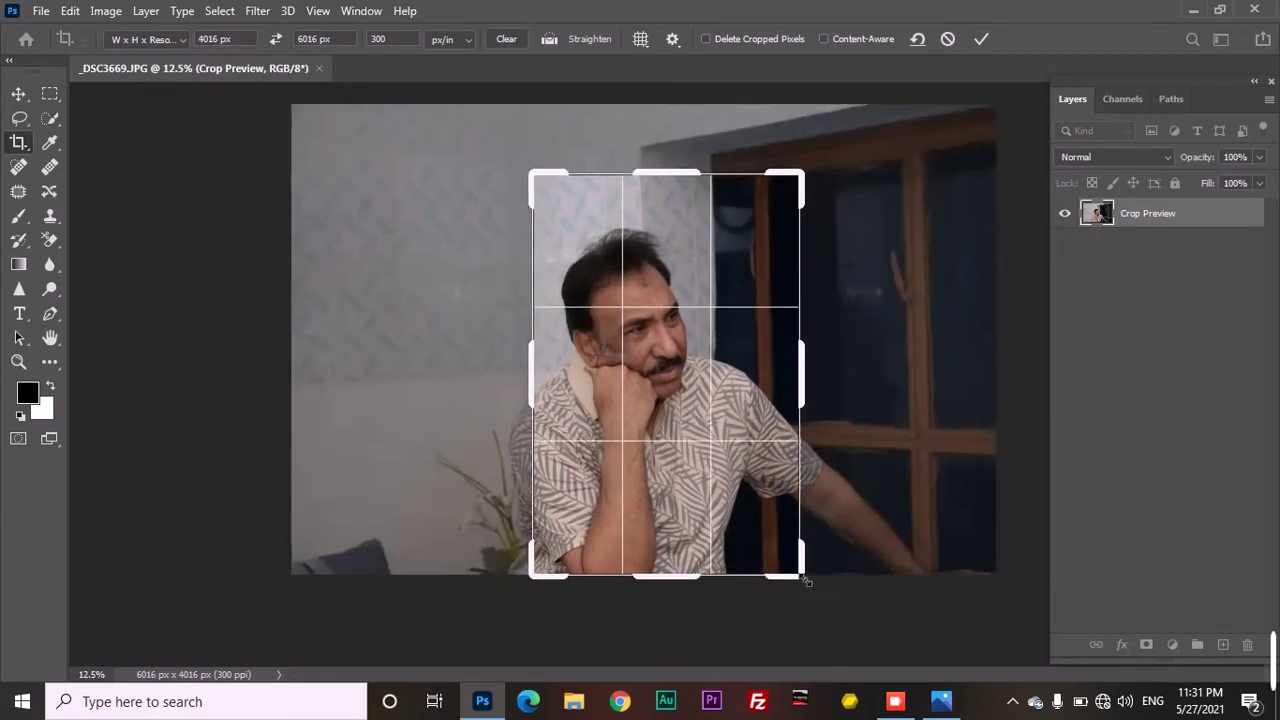
{"action": "left_click_drag", "start_coordinate": [808, 590], "coordinate": [766, 510]}
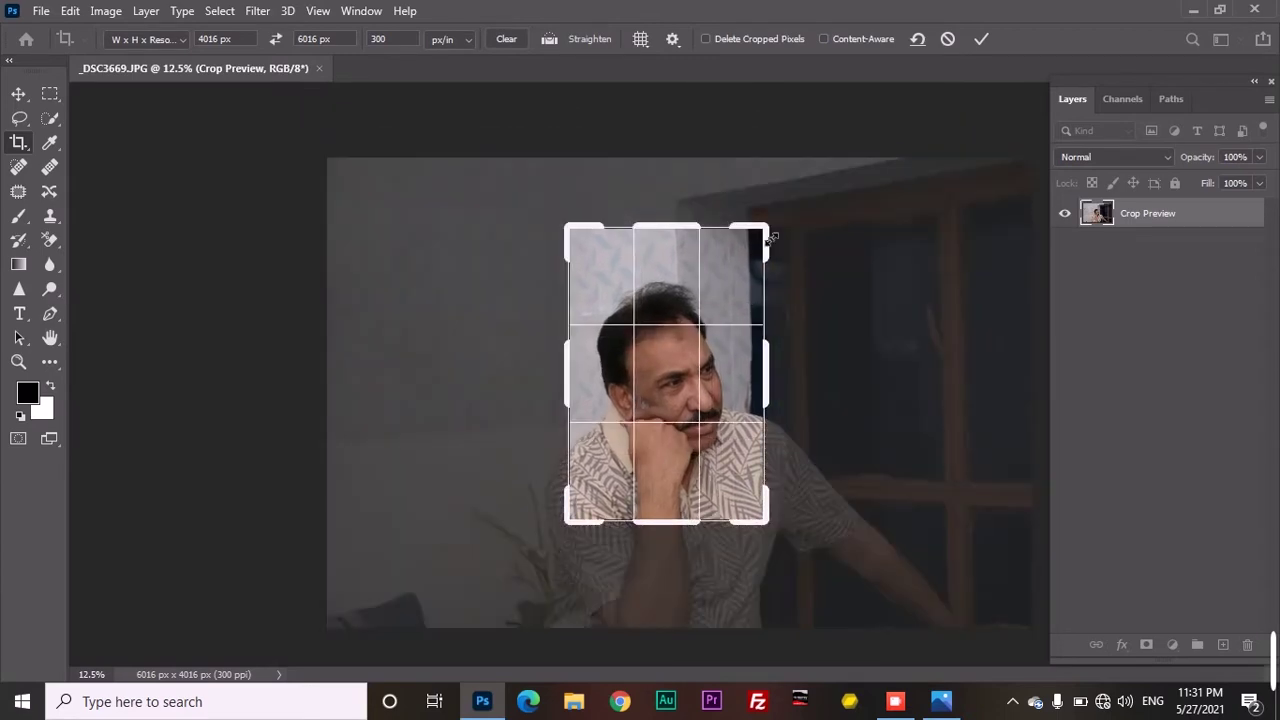
{"action": "left_click_drag", "start_coordinate": [771, 237], "coordinate": [758, 240]}
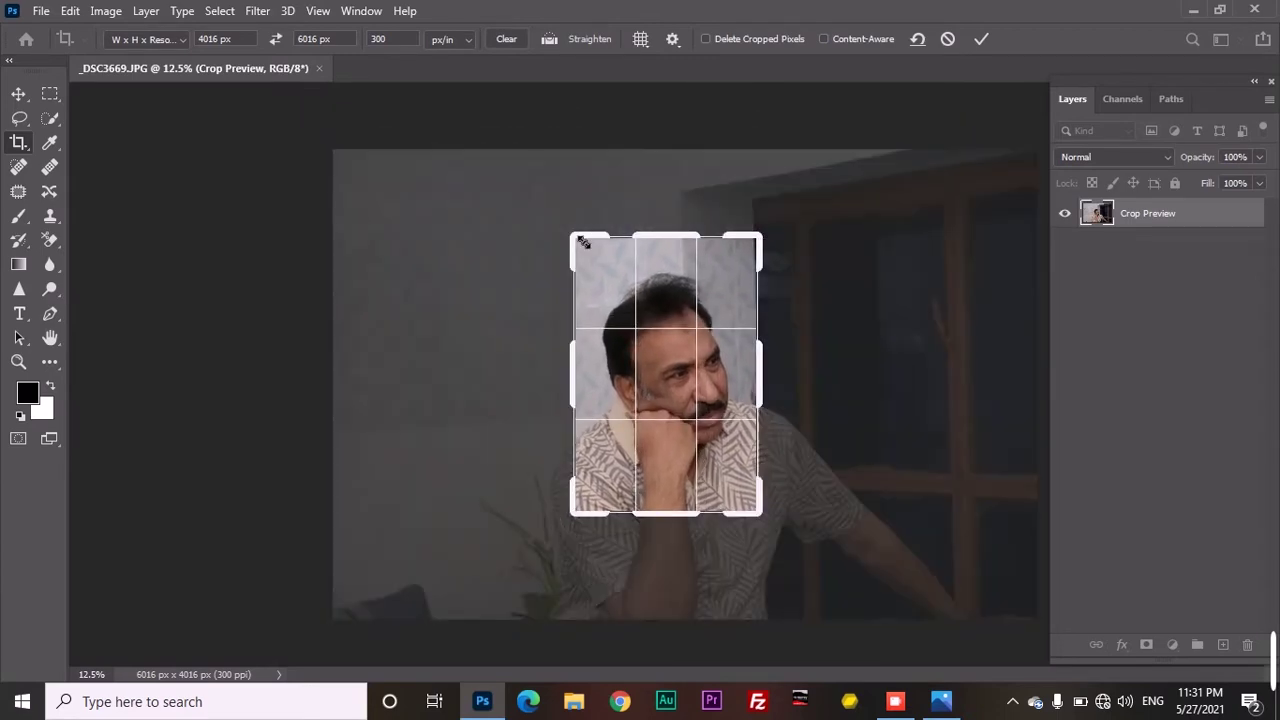
{"action": "left_click_drag", "start_coordinate": [584, 242], "coordinate": [587, 245]}
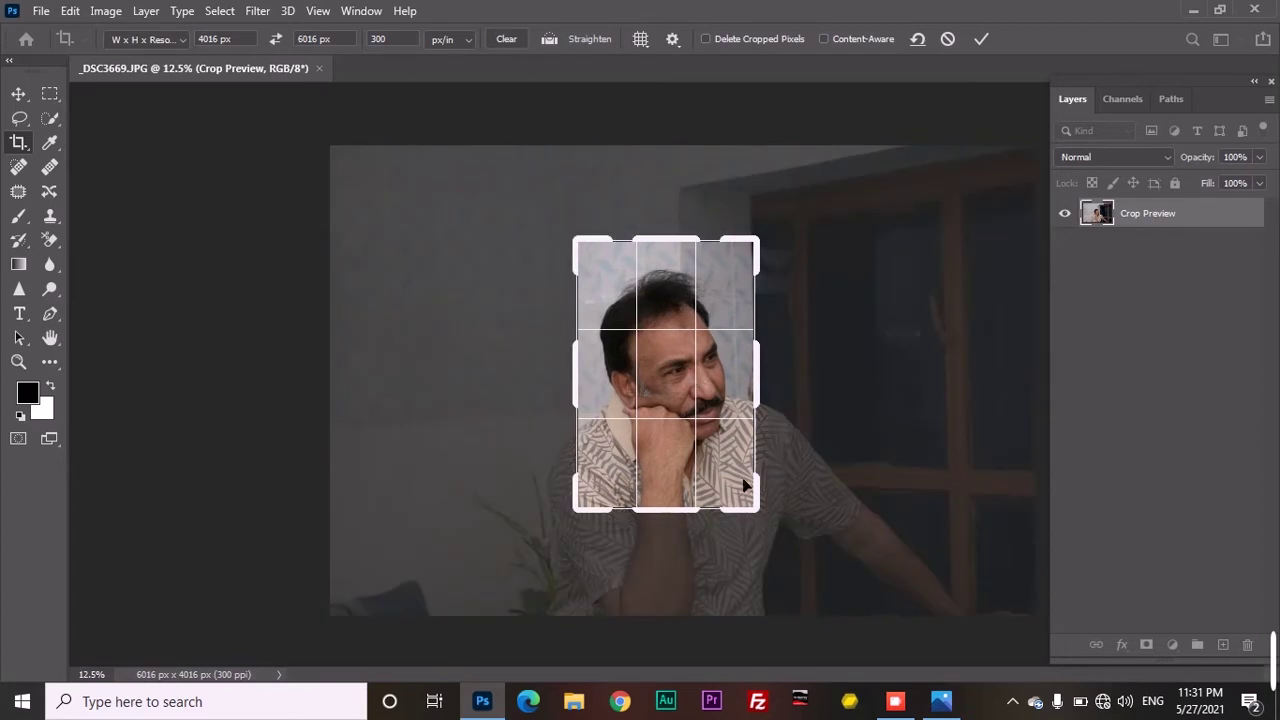
{"action": "left_click_drag", "start_coordinate": [724, 463], "coordinate": [724, 455]}
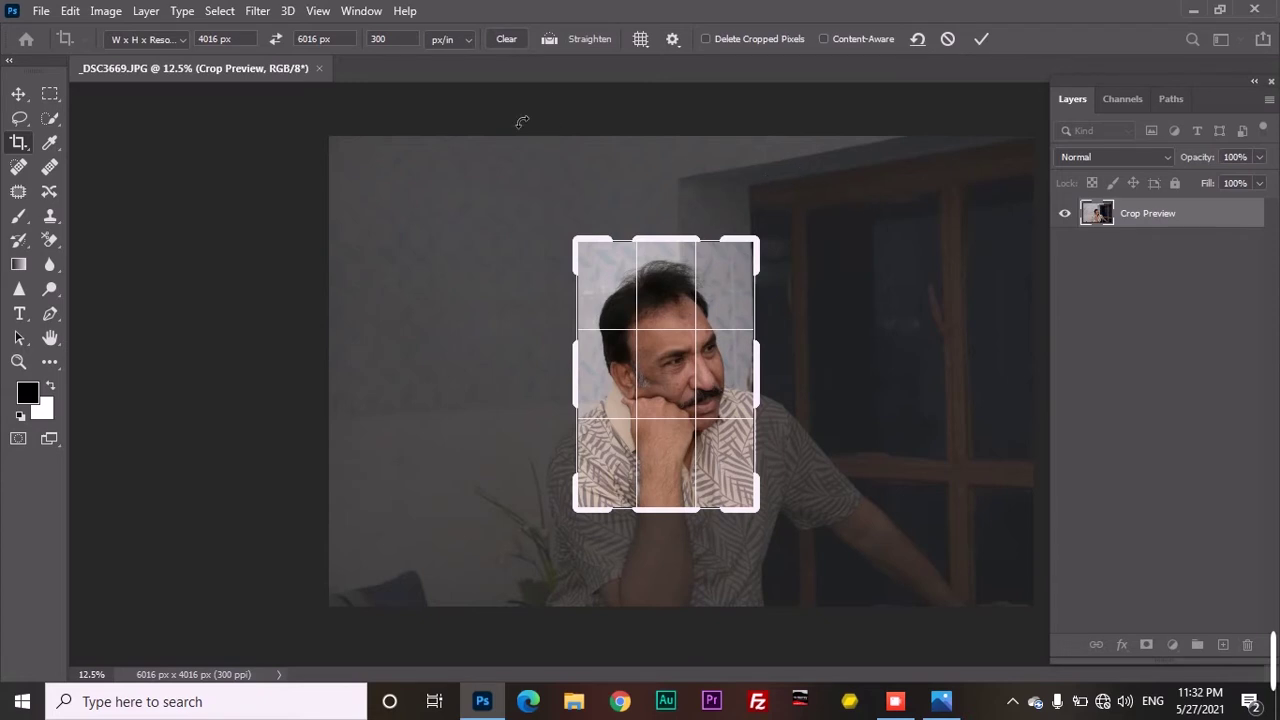
{"action": "left_click", "coordinate": [981, 38]}
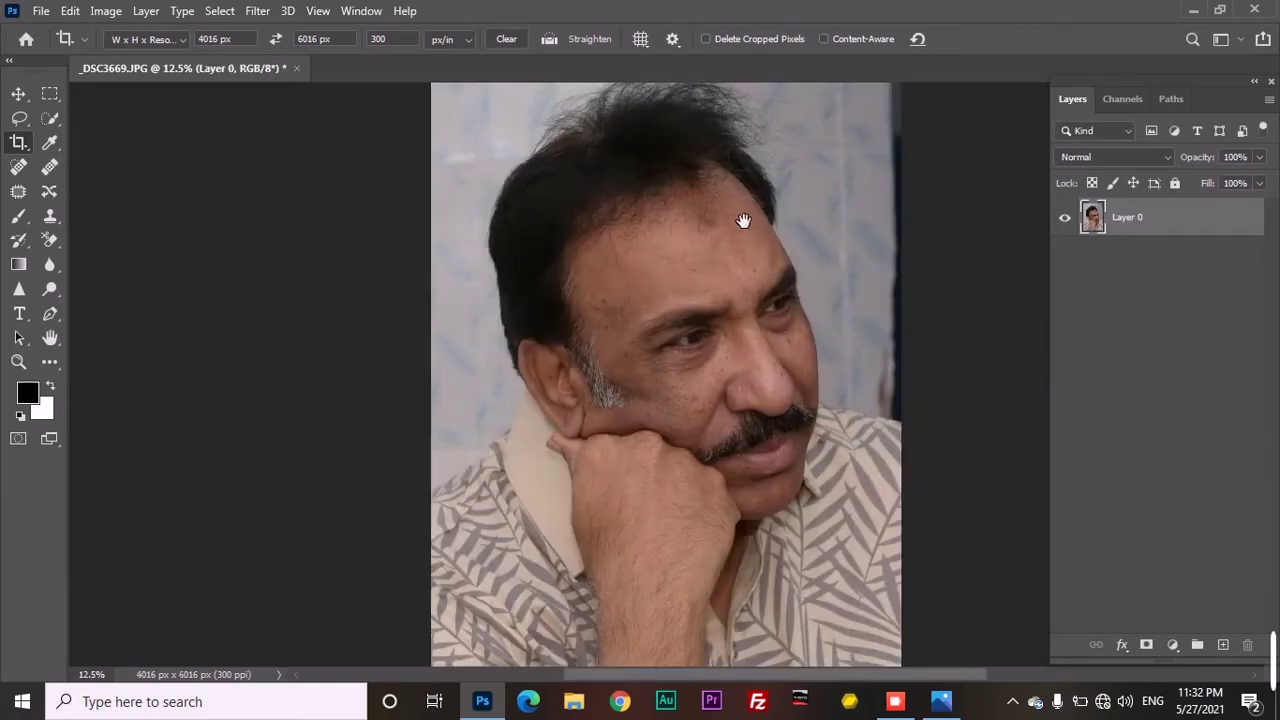
{"action": "mouse_move", "coordinate": [743, 220]}
{"action": "left_mouse_down"}
{"action": "mouse_move", "coordinate": [694, 414]}
{"action": "mouse_move", "coordinate": [771, 194]}
{"action": "mouse_move", "coordinate": [746, 143]}
{"action": "mouse_move", "coordinate": [742, 212]}
{"action": "left_mouse_up"}
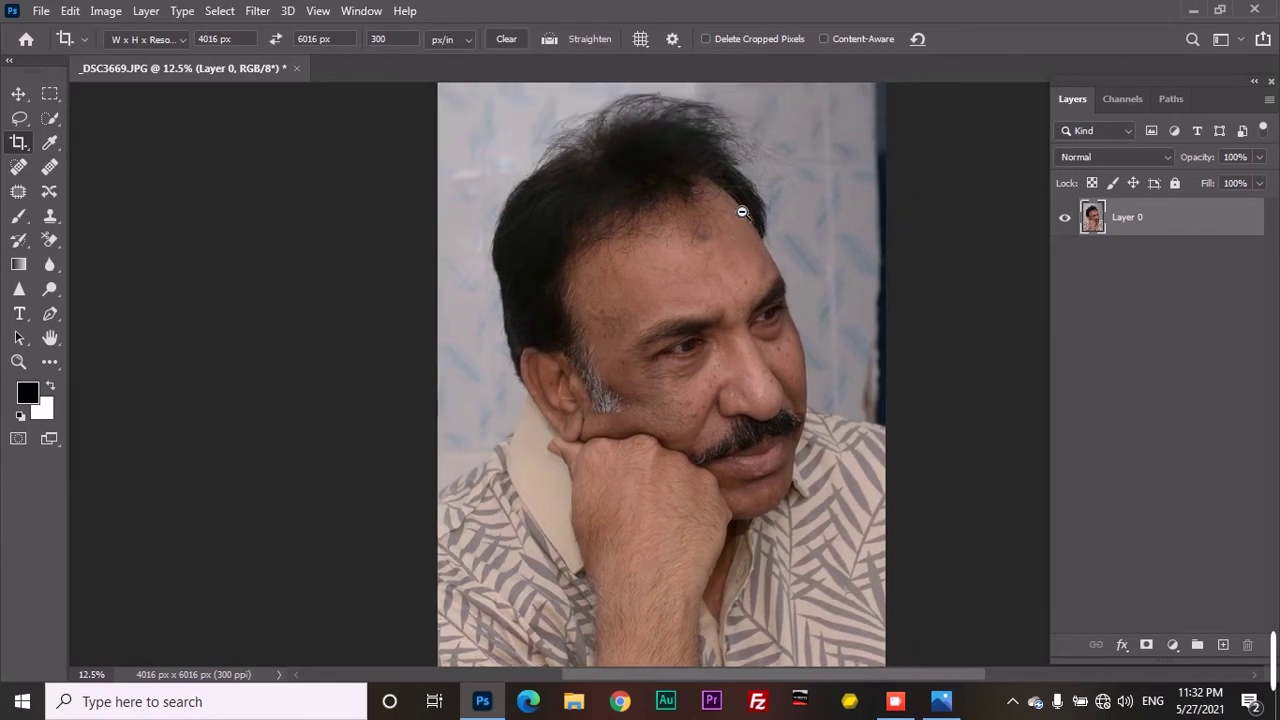
{"action": "left_click", "coordinate": [742, 212], "text": "alt"}
{"action": "left_click", "coordinate": [737, 258], "text": "alt"}
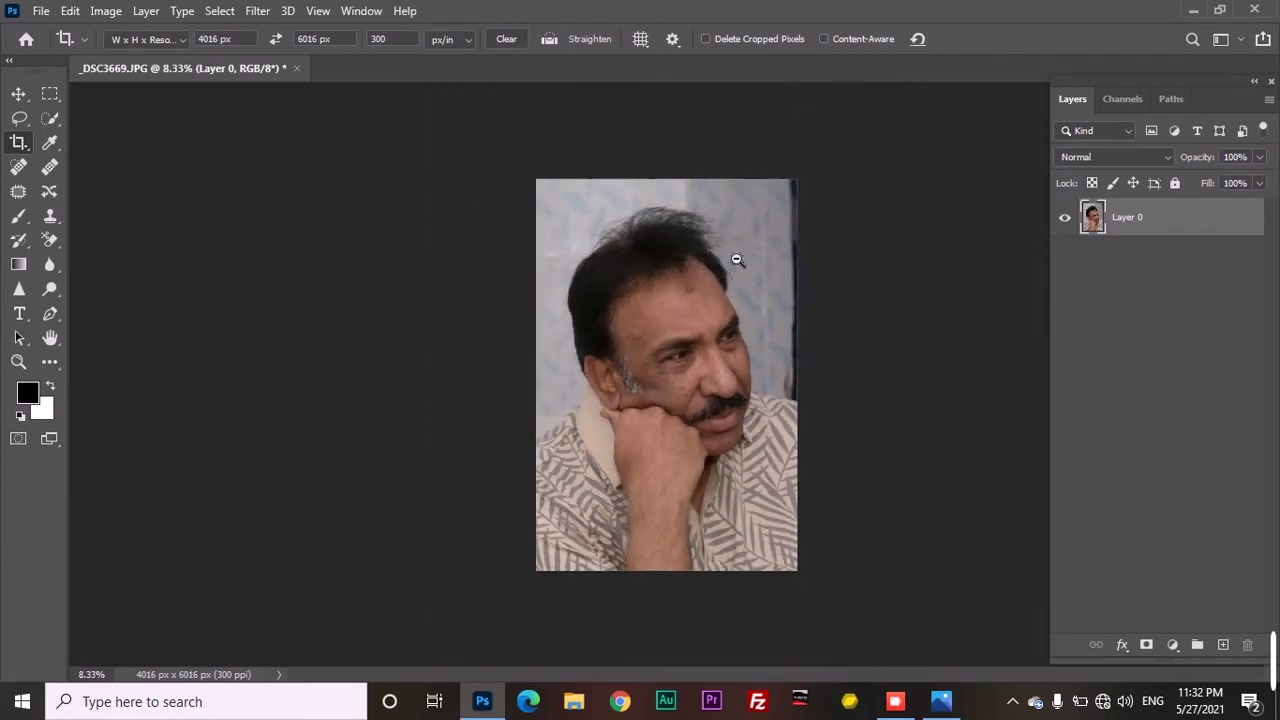
{"action": "left_click", "coordinate": [833, 358]}
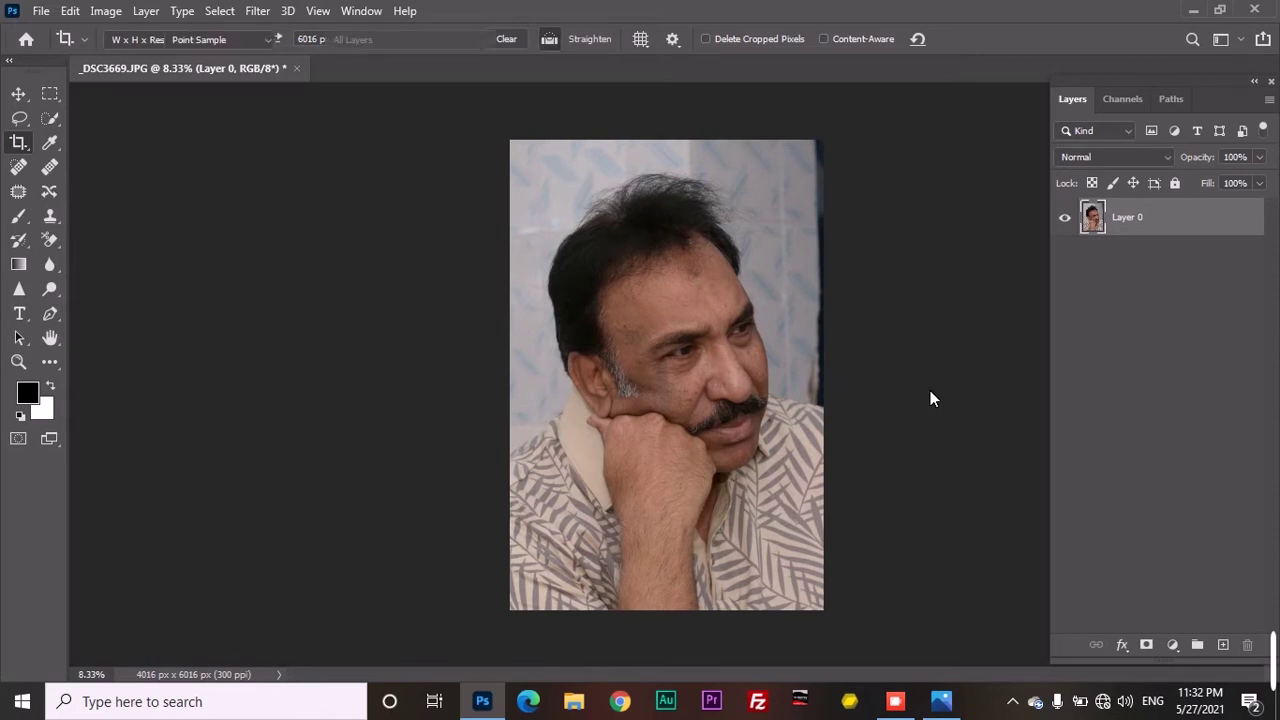
In Levels (Ctrl+L), set the white input to 231 and the midtone gamma to 1.05.
{"action": "key", "text": "ctrl+l"}
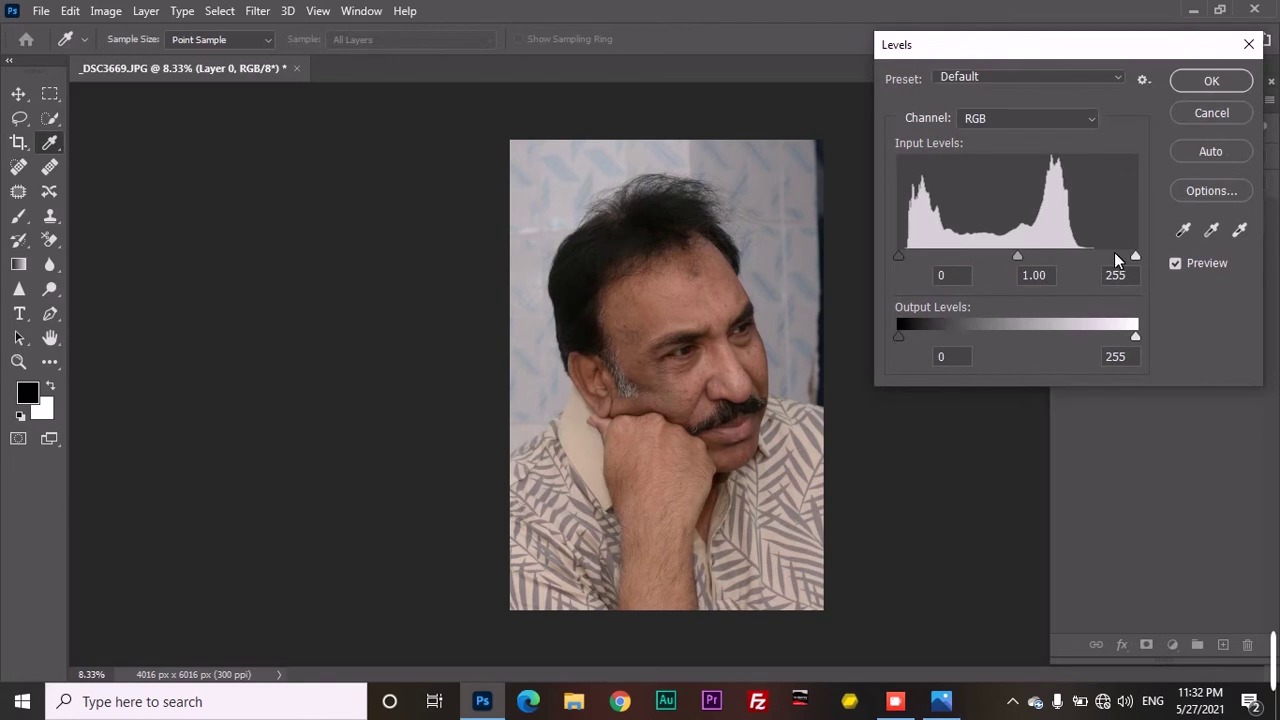
{"action": "left_click", "coordinate": [1126, 257]}
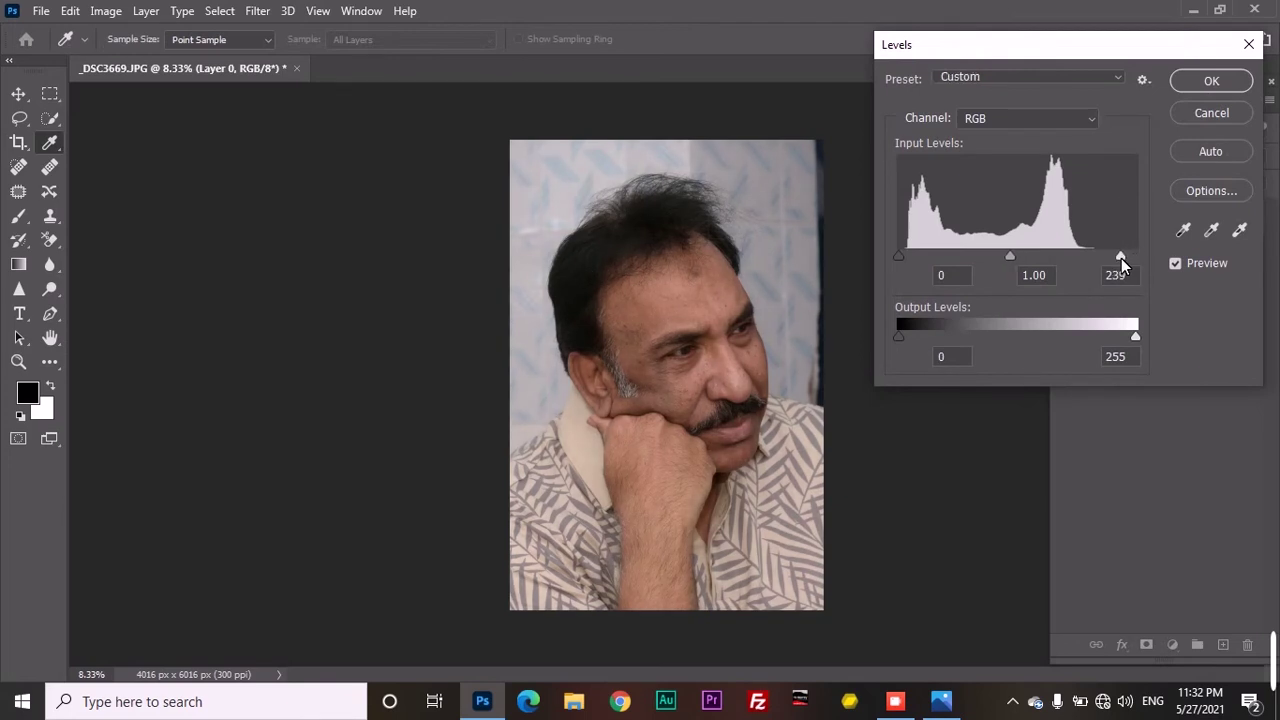
{"action": "left_click_drag", "start_coordinate": [1121, 258], "coordinate": [1113, 256]}
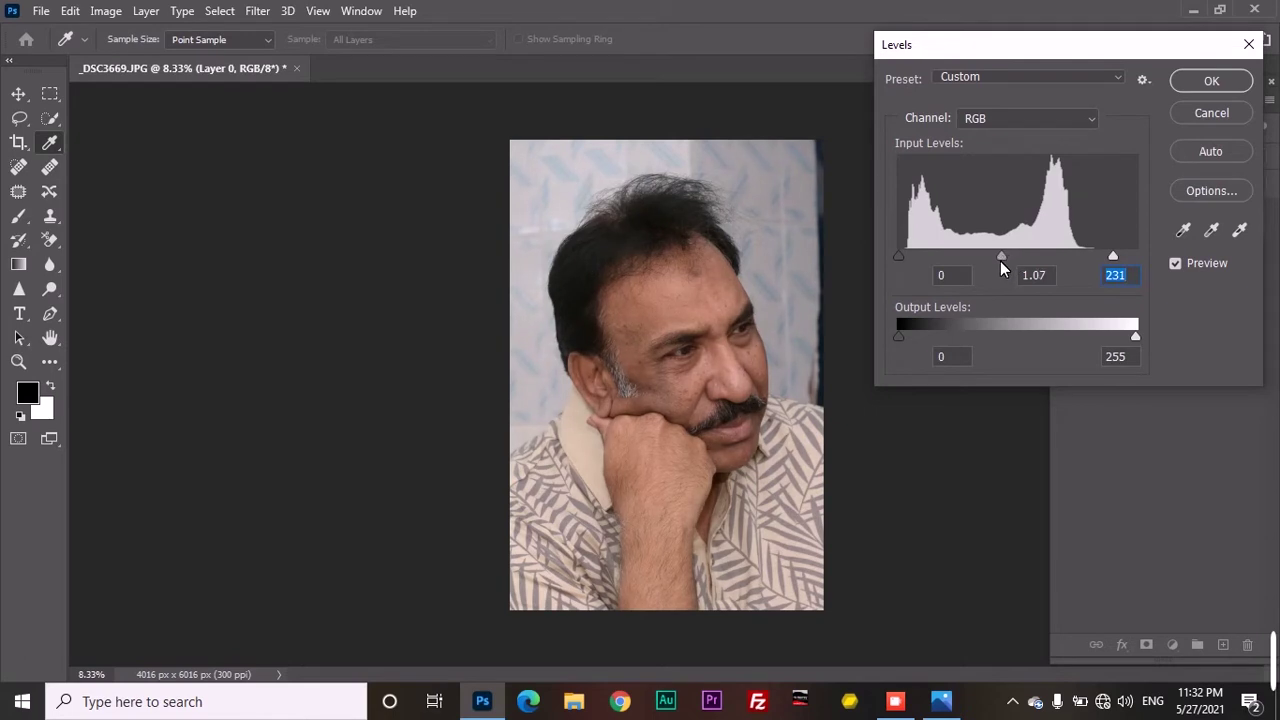
{"action": "left_click_drag", "start_coordinate": [1000, 261], "coordinate": [1003, 260]}
Confirm the Levels adjustment and zoom in close on the man's face.
{"action": "left_click", "coordinate": [1211, 81]}
{"action": "key", "text": "c"}
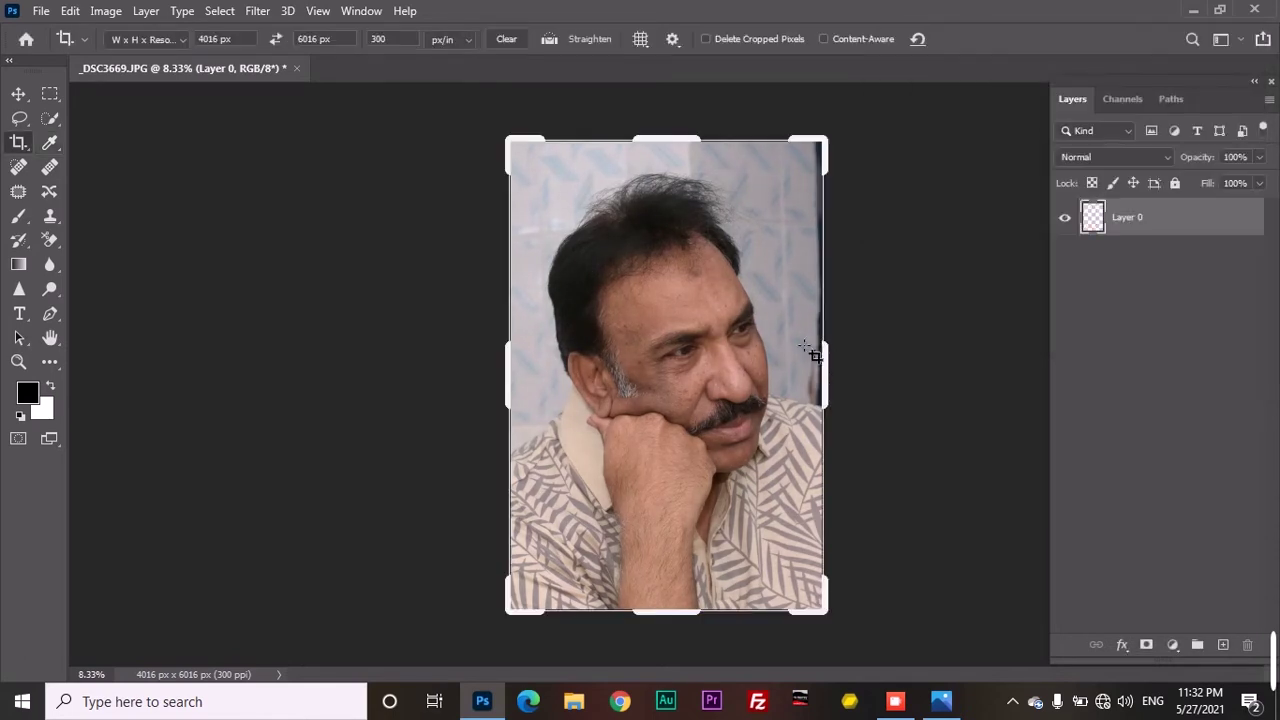
{"action": "left_click", "coordinate": [764, 337], "text": "ctrl"}
{"action": "left_click", "coordinate": [764, 337], "text": "ctrl"}
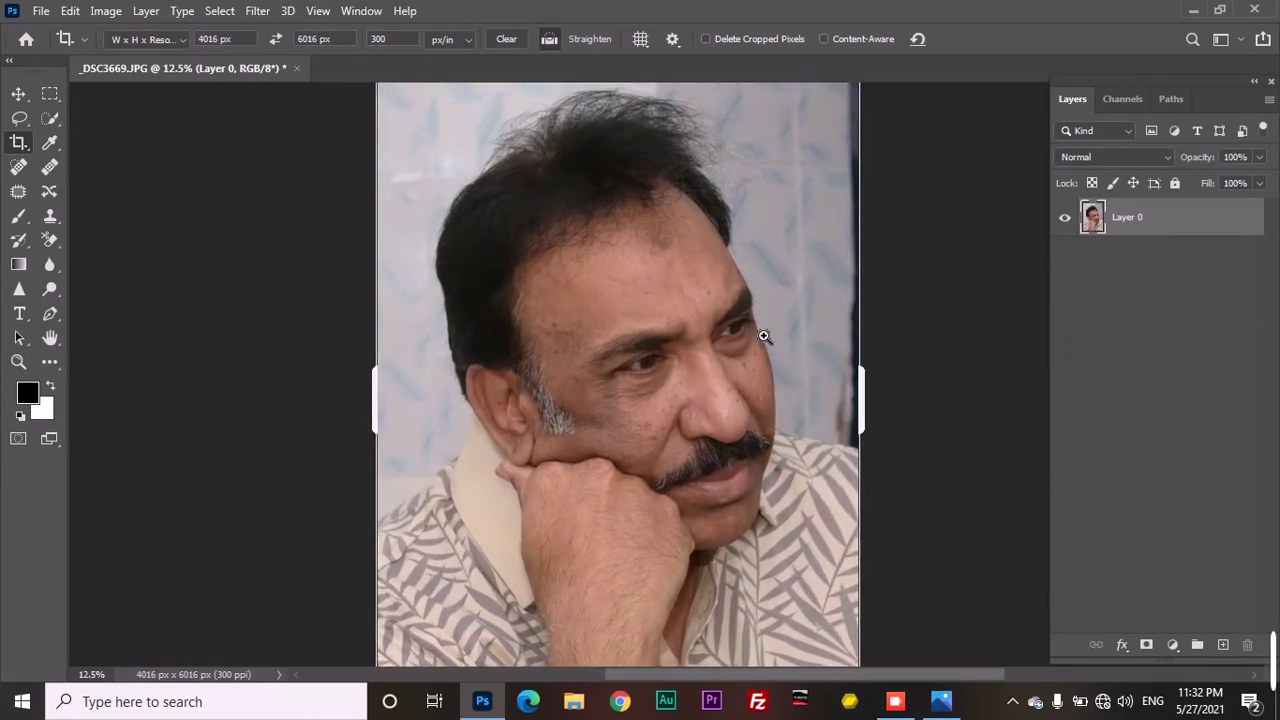
{"action": "mouse_move", "coordinate": [730, 290]}
{"action": "left_mouse_down"}
{"action": "mouse_move", "coordinate": [802, 350]}
{"action": "mouse_move", "coordinate": [829, 186]}
{"action": "mouse_move", "coordinate": [820, 374]}
{"action": "mouse_move", "coordinate": [766, 351]}
{"action": "mouse_move", "coordinate": [672, 269]}
{"action": "mouse_move", "coordinate": [737, 380]}
{"action": "mouse_move", "coordinate": [789, 286]}
{"action": "left_mouse_up"}
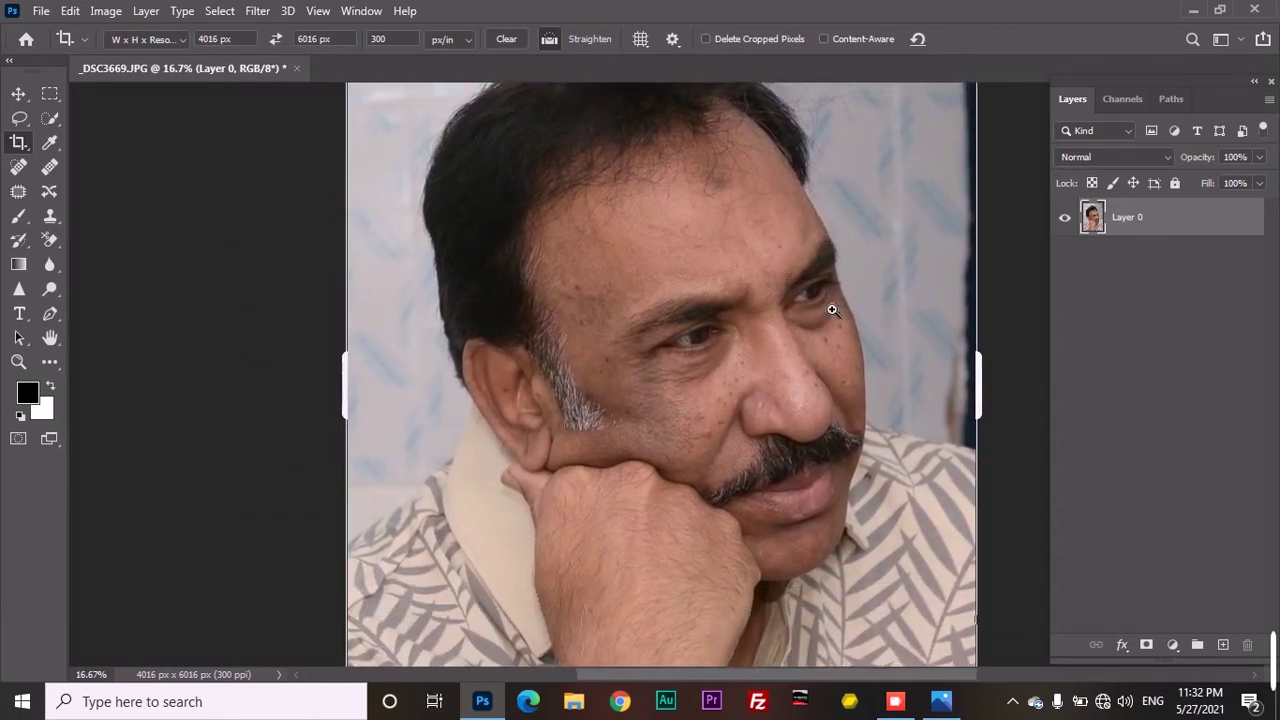
{"action": "left_click", "coordinate": [830, 305]}
{"action": "mouse_move", "coordinate": [814, 374]}
{"action": "left_mouse_down"}
{"action": "mouse_move", "coordinate": [717, 403]}
{"action": "mouse_move", "coordinate": [737, 266]}
{"action": "mouse_move", "coordinate": [673, 220]}
{"action": "left_mouse_up"}
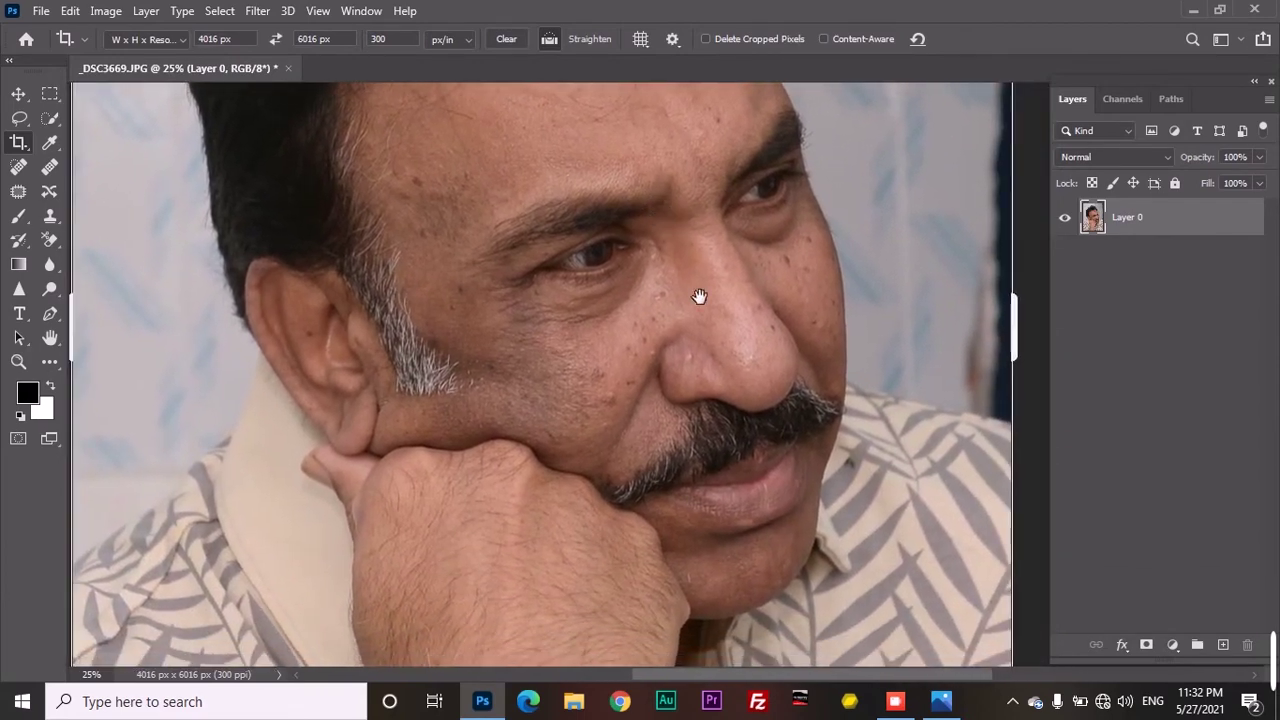
{"action": "left_click_drag", "start_coordinate": [697, 294], "coordinate": [766, 354]}
Select the Dodge tool and set its exposure to 25%.
{"action": "key", "text": "ctrl+minus"}
{"action": "key", "text": "o"}
{"action": "key", "text": "ctrl+plus"}
{"action": "mouse_move", "coordinate": [743, 443]}
{"action": "left_mouse_down"}
{"action": "mouse_move", "coordinate": [543, 428]}
{"action": "mouse_move", "coordinate": [498, 443]}
{"action": "left_mouse_up"}
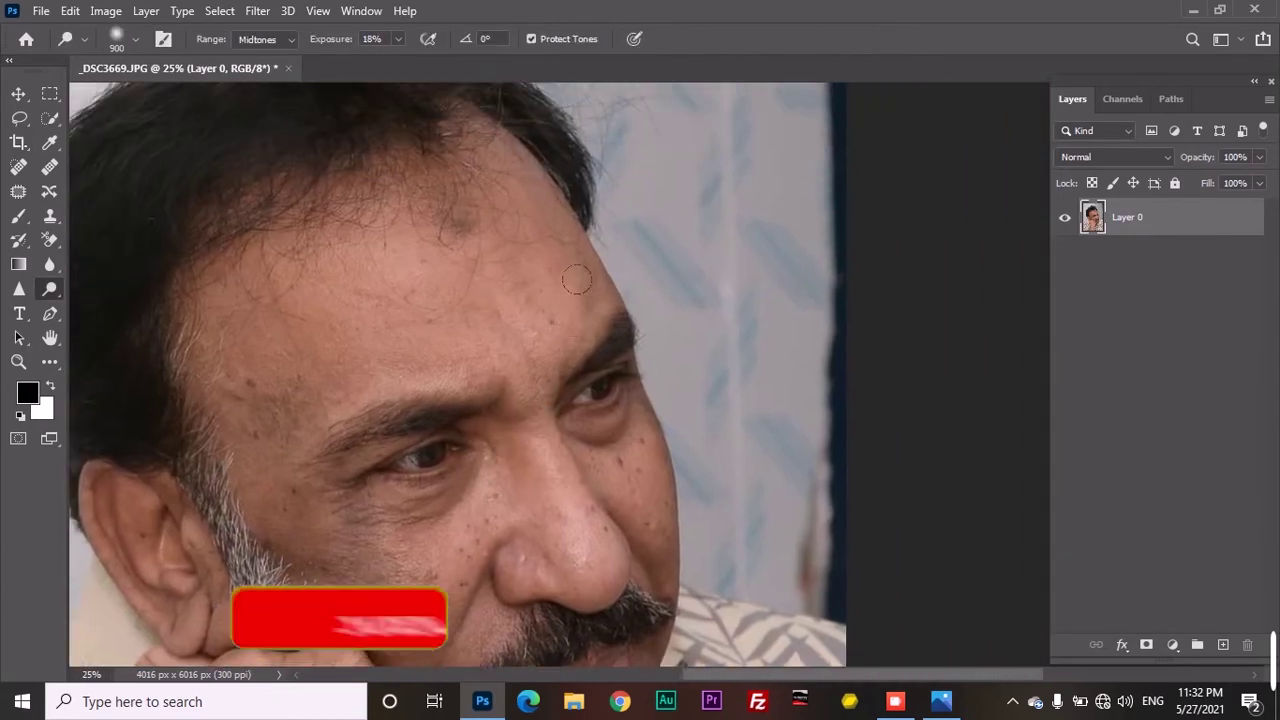
{"action": "left_click", "coordinate": [397, 39]}
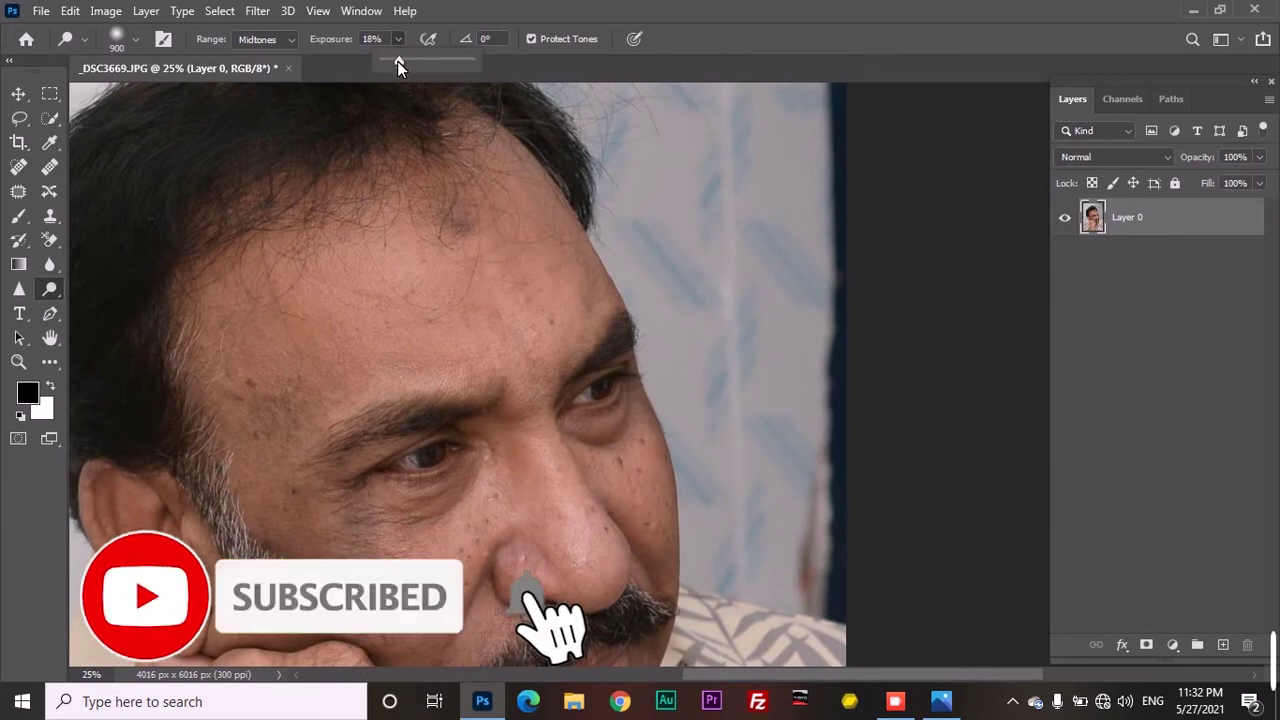
{"action": "left_click_drag", "start_coordinate": [397, 61], "coordinate": [402, 60]}
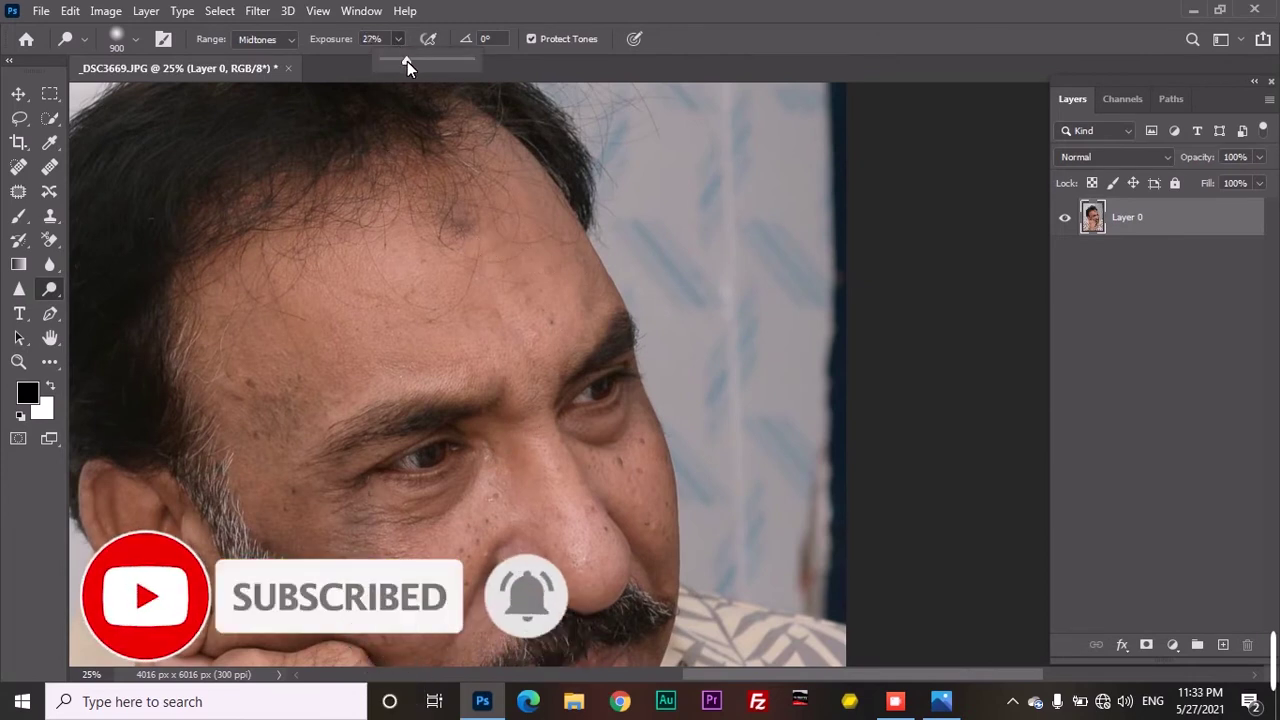
{"action": "left_click_drag", "start_coordinate": [404, 60], "coordinate": [405, 59]}
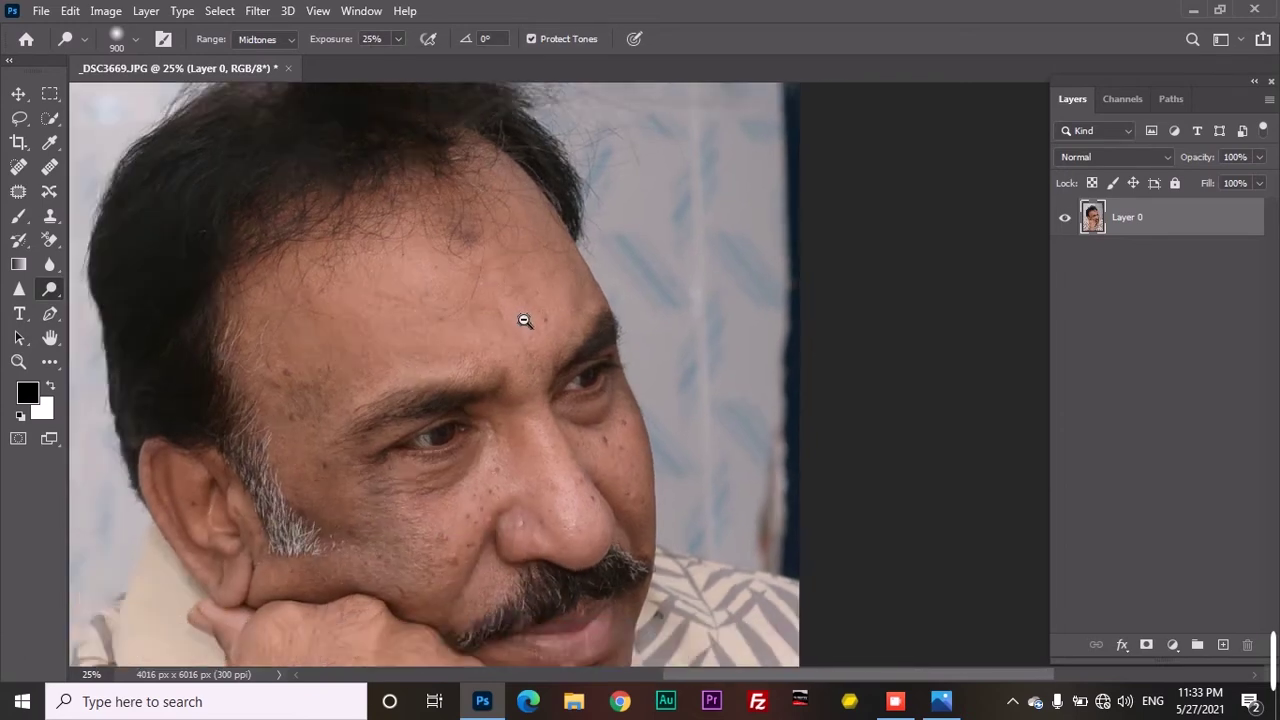
Dodge the forehead, right cheek, chin and hand to lighten them.
{"action": "scroll", "coordinate": [512, 313], "scroll_direction": "down", "scroll_amount": 1}
{"action": "left_click_drag", "start_coordinate": [518, 247], "coordinate": [566, 324]}
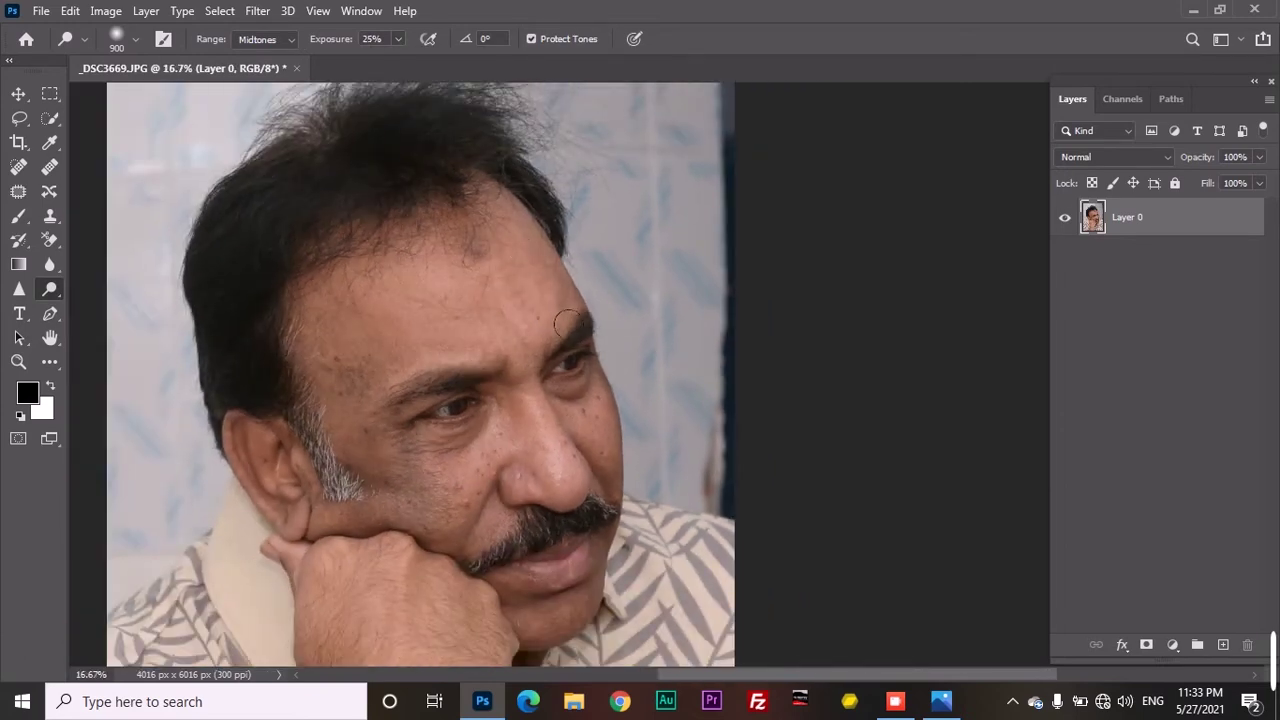
{"action": "mouse_move", "coordinate": [620, 453]}
{"action": "left_mouse_down"}
{"action": "mouse_move", "coordinate": [461, 525]}
{"action": "mouse_move", "coordinate": [330, 427]}
{"action": "left_mouse_up"}
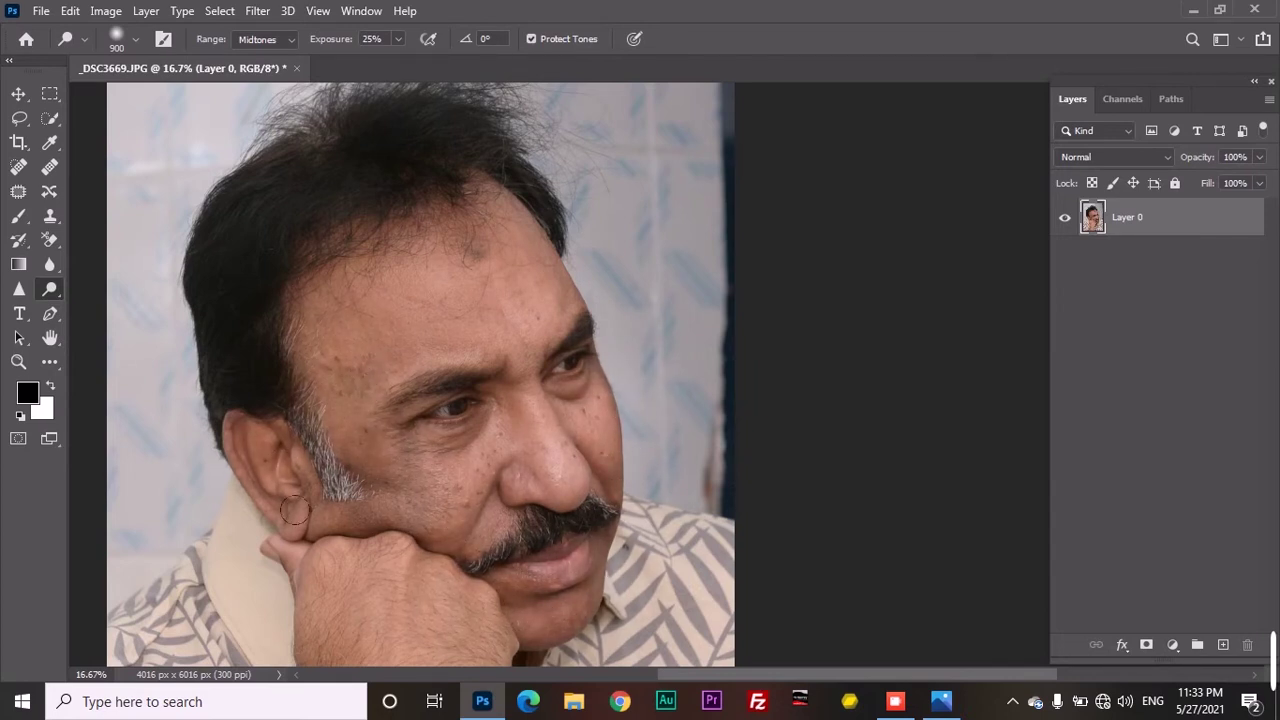
{"action": "mouse_move", "coordinate": [425, 385]}
{"action": "left_mouse_down"}
{"action": "mouse_move", "coordinate": [390, 240]}
{"action": "mouse_move", "coordinate": [475, 185]}
{"action": "left_mouse_up"}
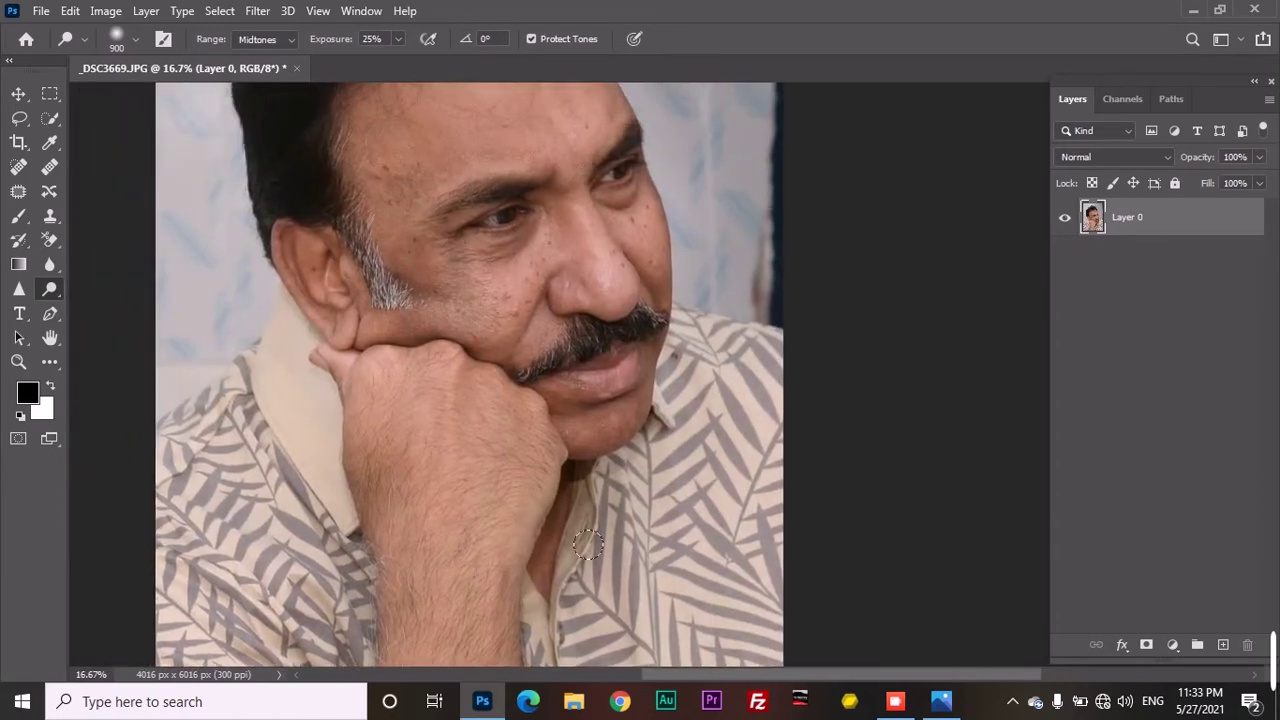
{"action": "left_click_drag", "start_coordinate": [495, 467], "coordinate": [575, 377]}
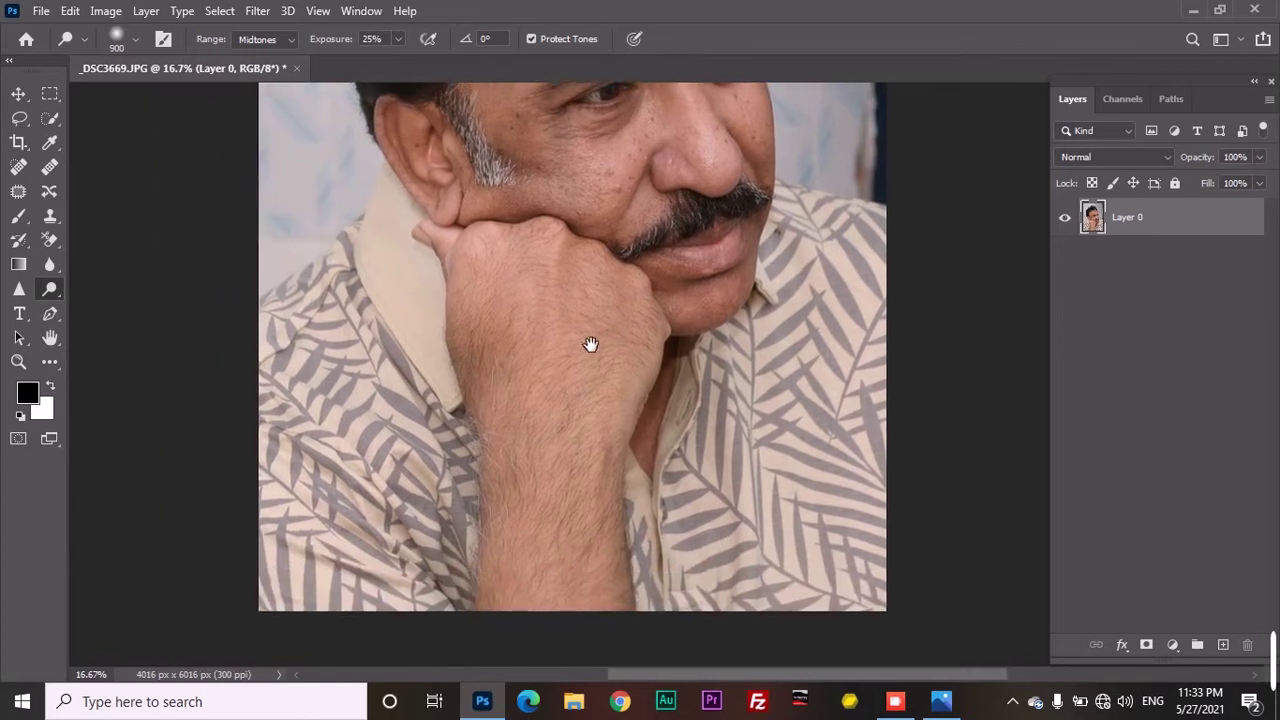
{"action": "left_click_drag", "start_coordinate": [562, 545], "coordinate": [563, 390]}
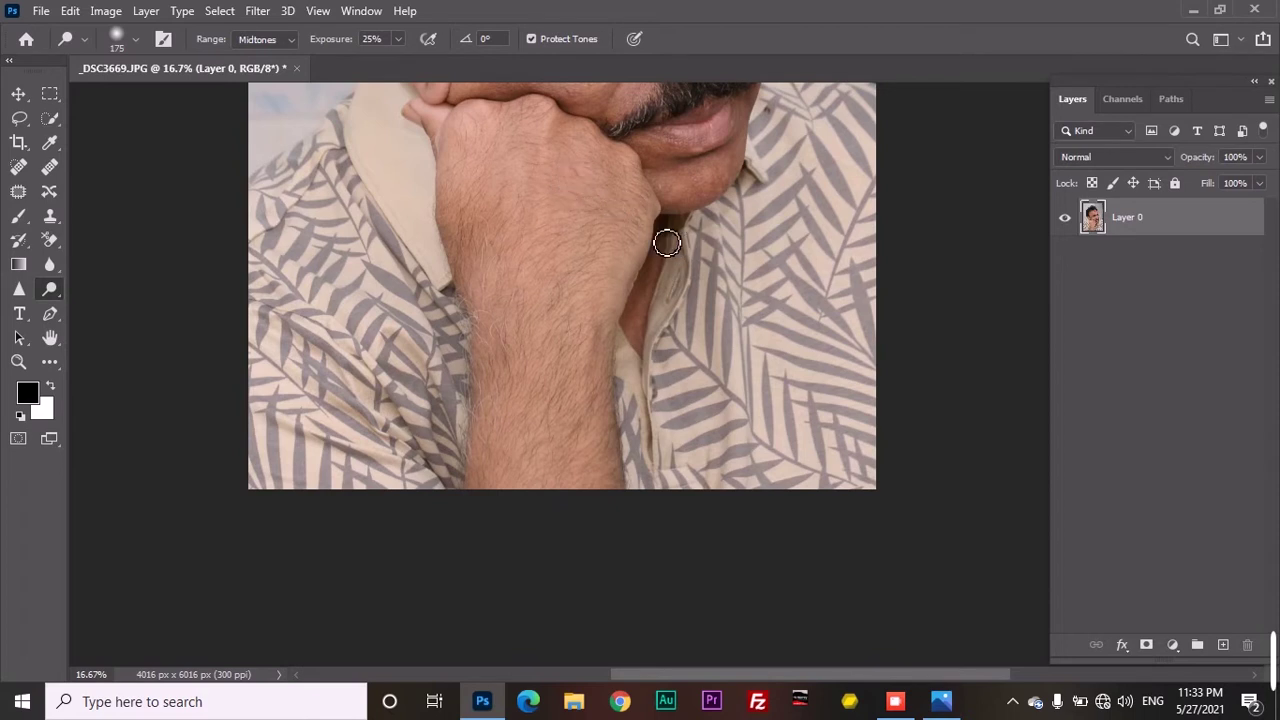
Darken the shadow along the neck and collar, then zoom out to the whole photo.
{"action": "left_click_drag", "start_coordinate": [672, 275], "coordinate": [638, 347]}
{"action": "key", "text": "ctrl+minus"}
{"action": "key", "text": "ctrl+minus"}
{"action": "left_click", "coordinate": [706, 338], "text": "ctrl"}
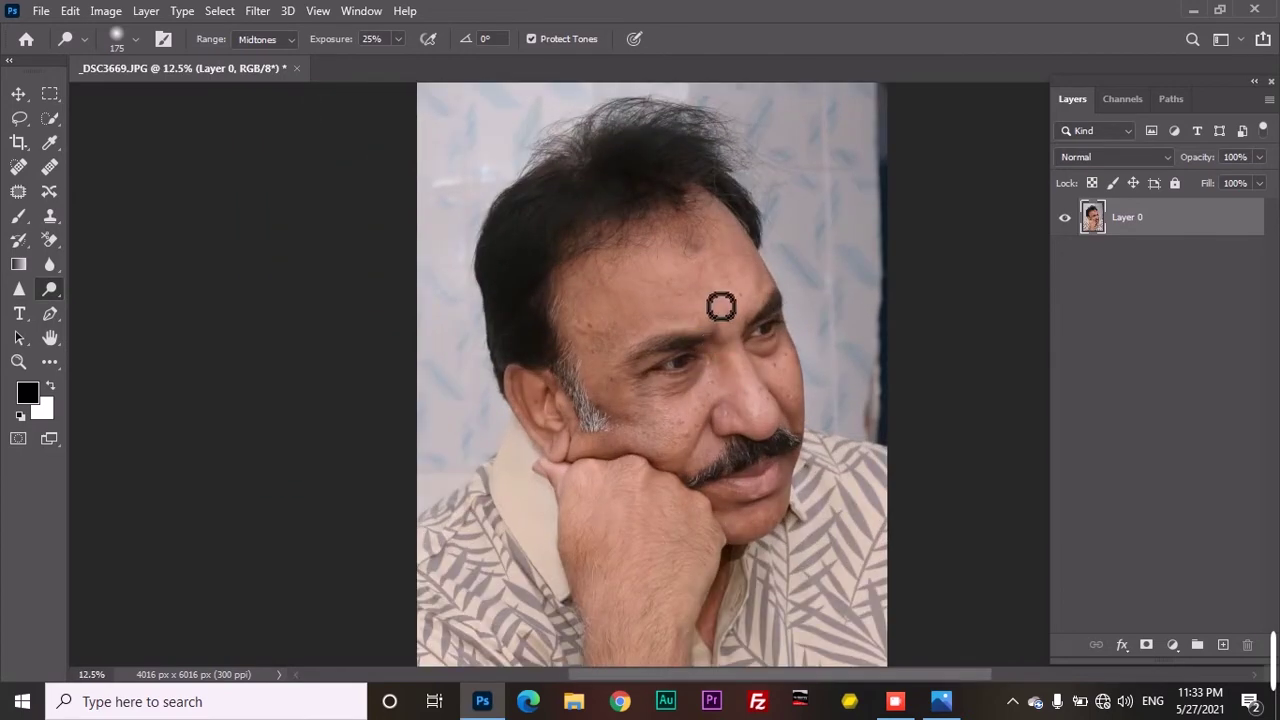
{"action": "left_click", "coordinate": [16, 146]}
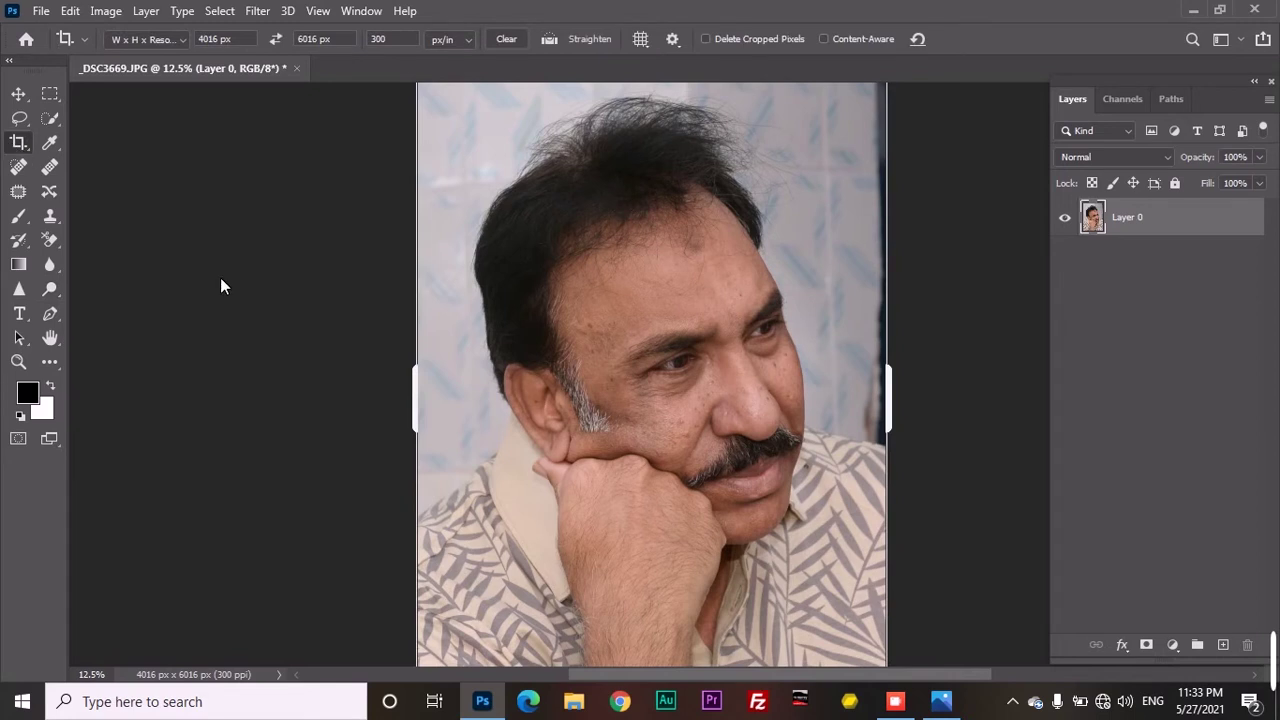
Select the Quick Selection Tool and enlarge its brush.
{"action": "left_click", "coordinate": [57, 120]}
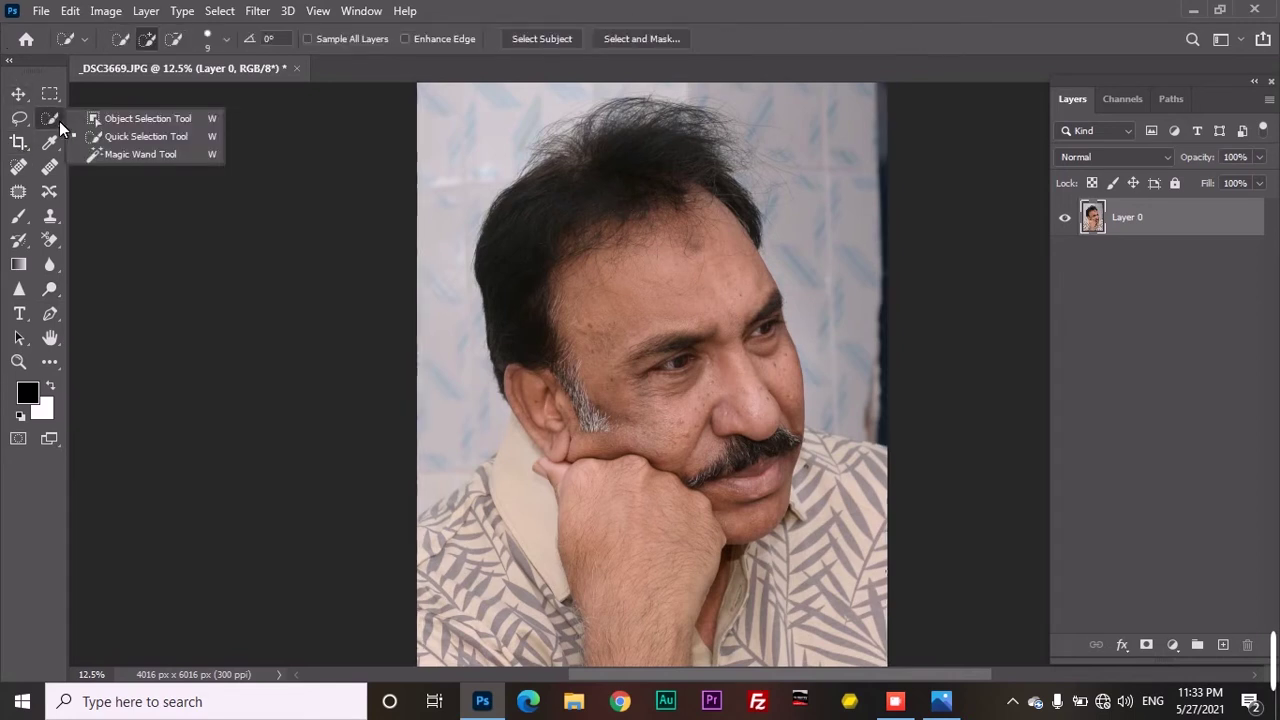
{"action": "left_click", "coordinate": [115, 138]}
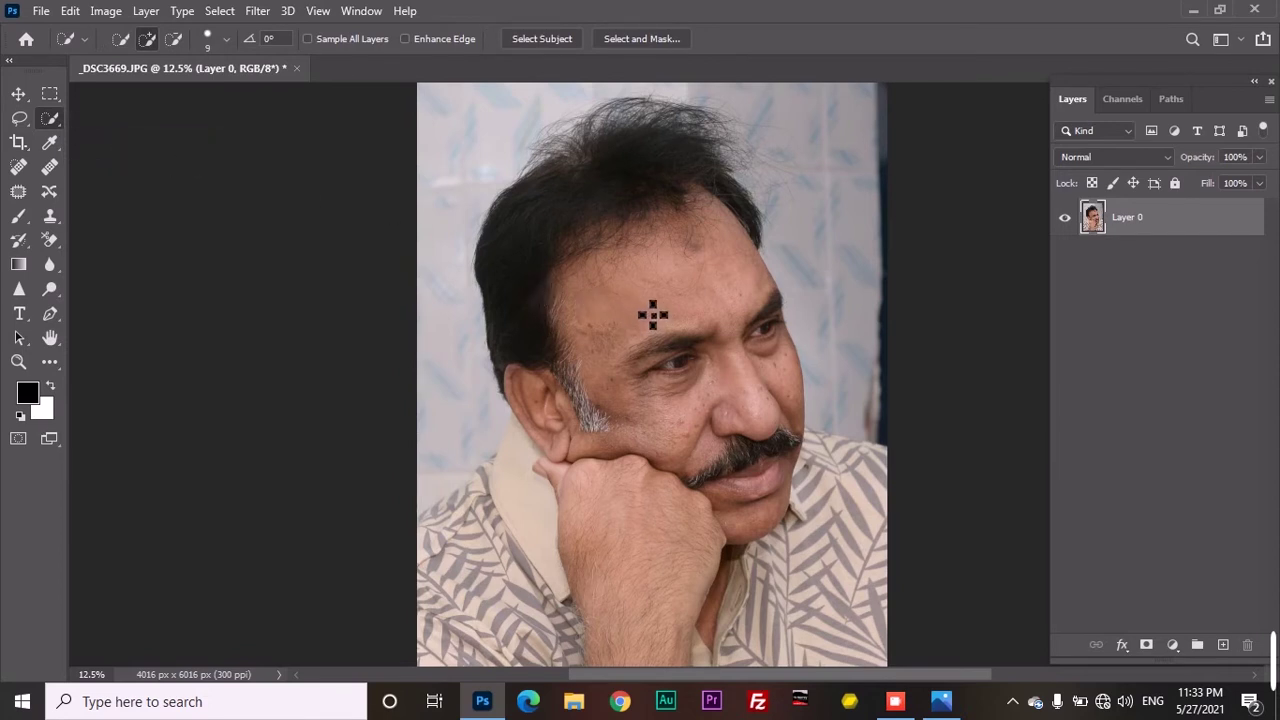
{"action": "key", "text": "bracketright"}
{"action": "key", "text": "bracketright"}
{"action": "key", "text": "bracketright"}
Open Select and Mask with Overlay view mode at 50% opacity.
{"action": "left_click", "coordinate": [646, 44]}
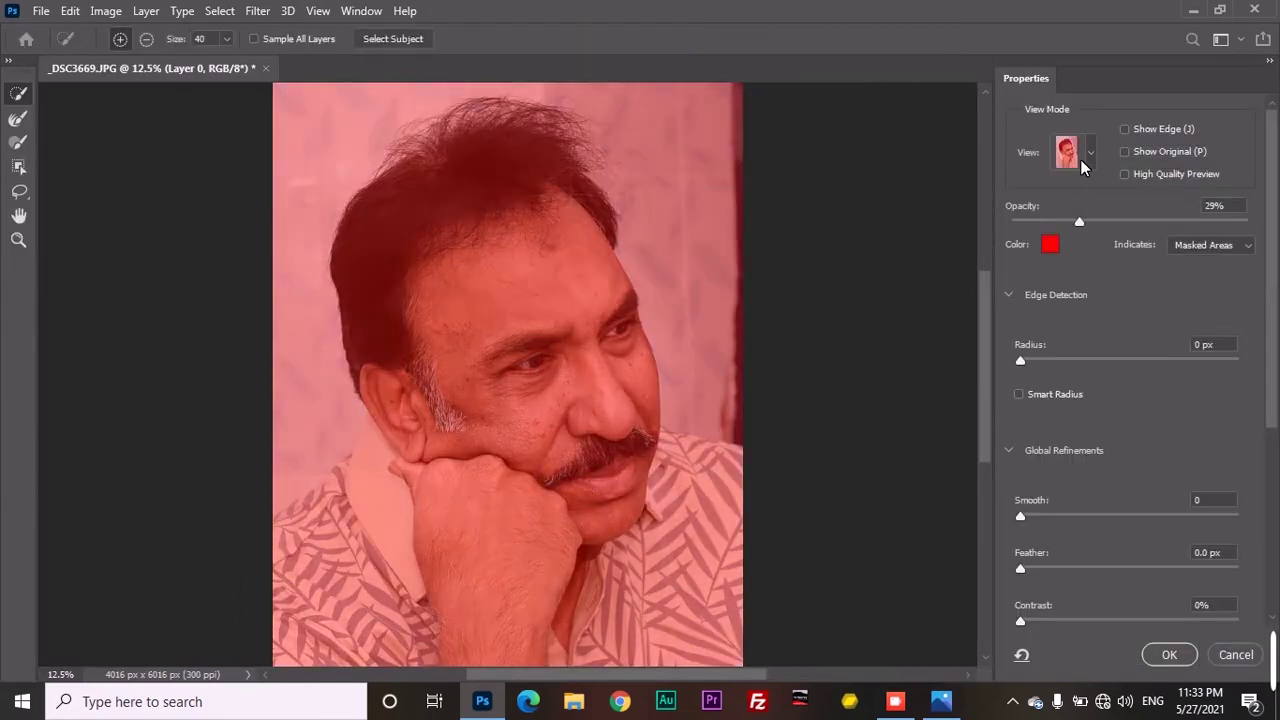
{"action": "left_click", "coordinate": [1092, 151]}
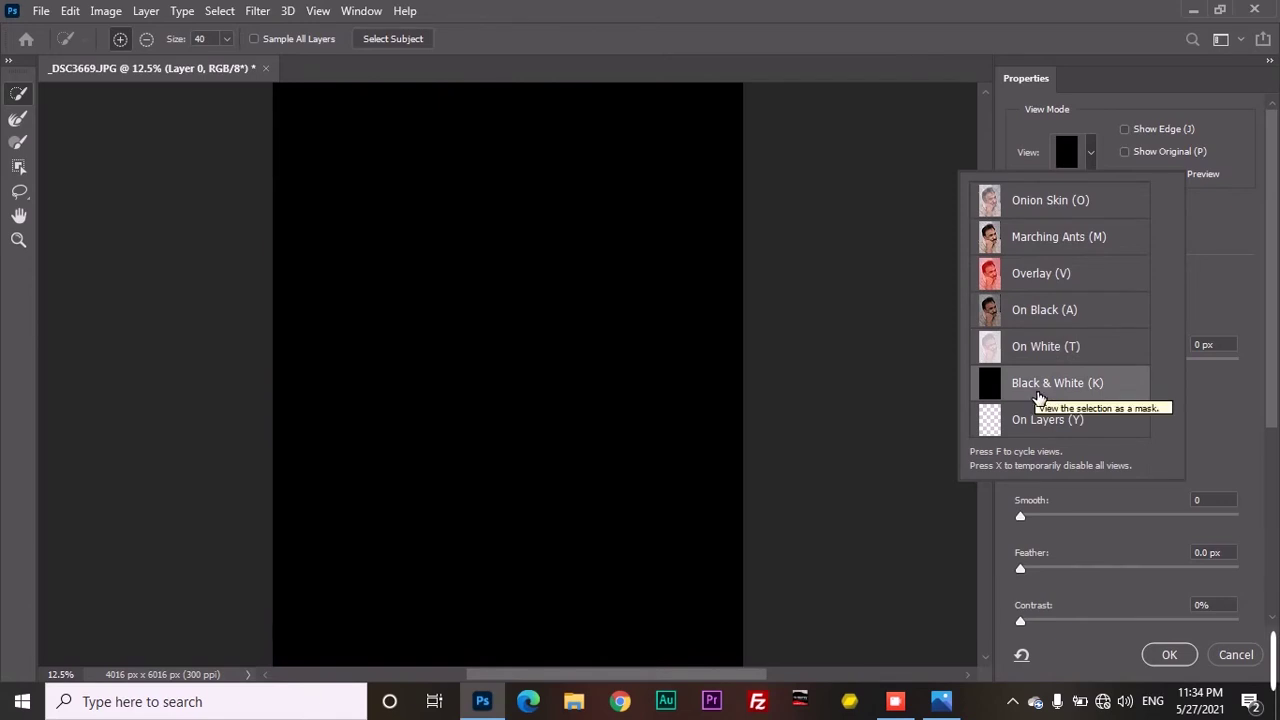
{"action": "left_click", "coordinate": [1000, 283]}
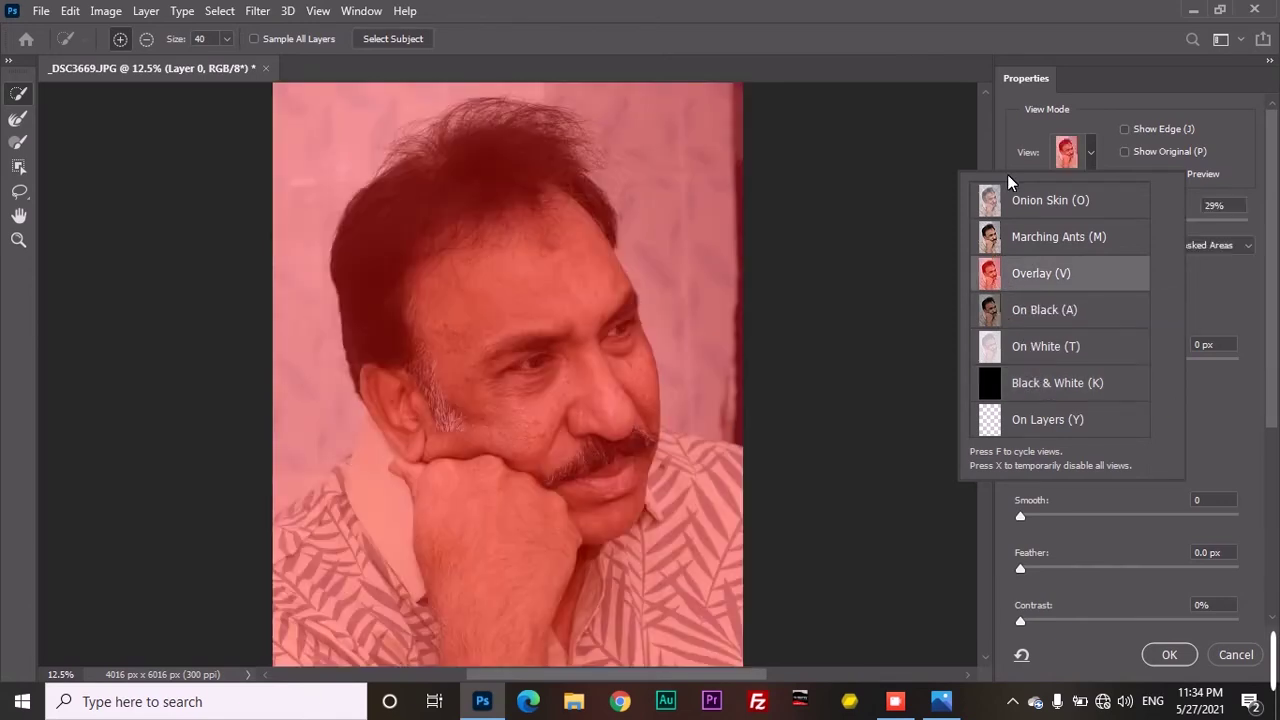
{"action": "left_click", "coordinate": [1097, 79]}
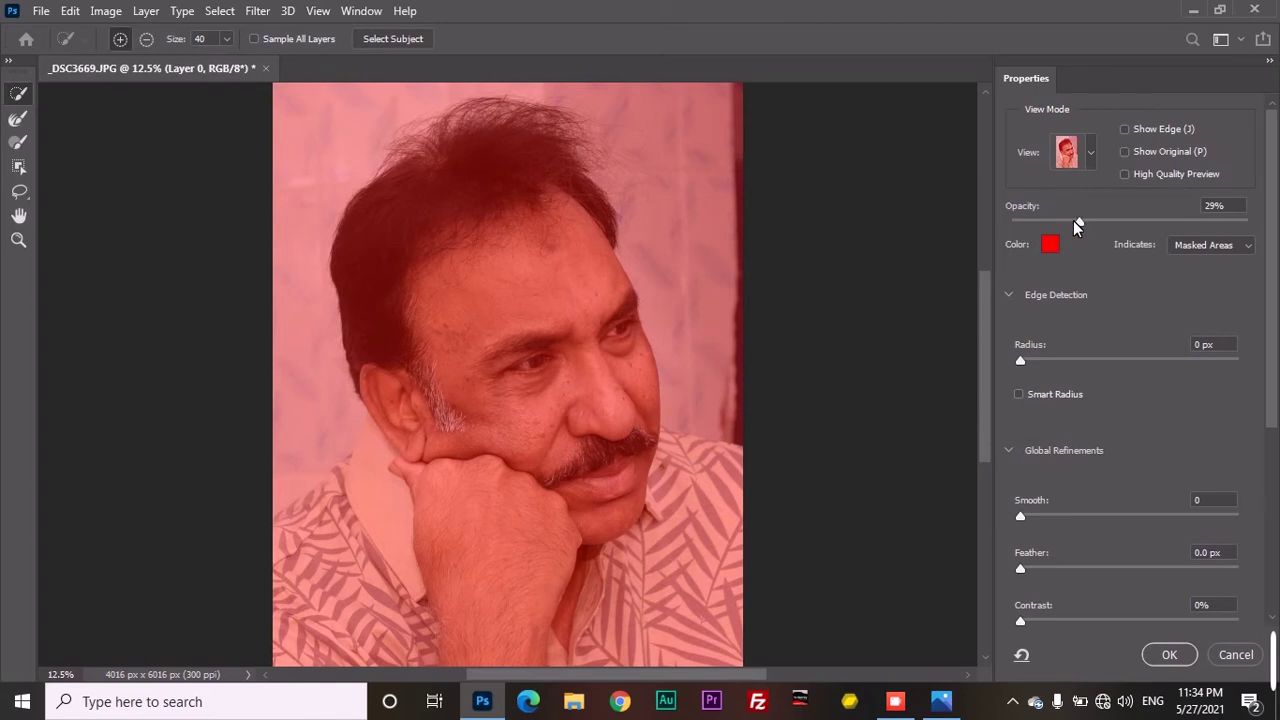
{"action": "left_click_drag", "start_coordinate": [1080, 222], "coordinate": [1118, 234]}
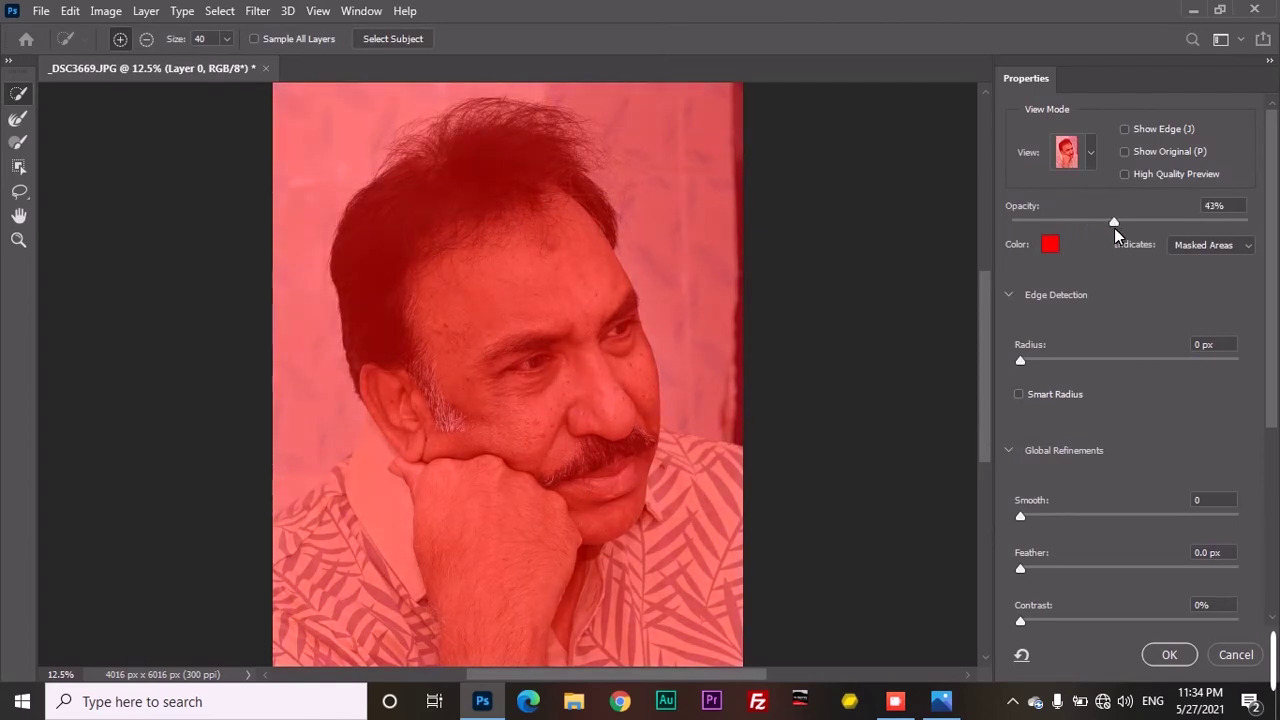
{"action": "left_click_drag", "start_coordinate": [1119, 229], "coordinate": [1129, 234]}
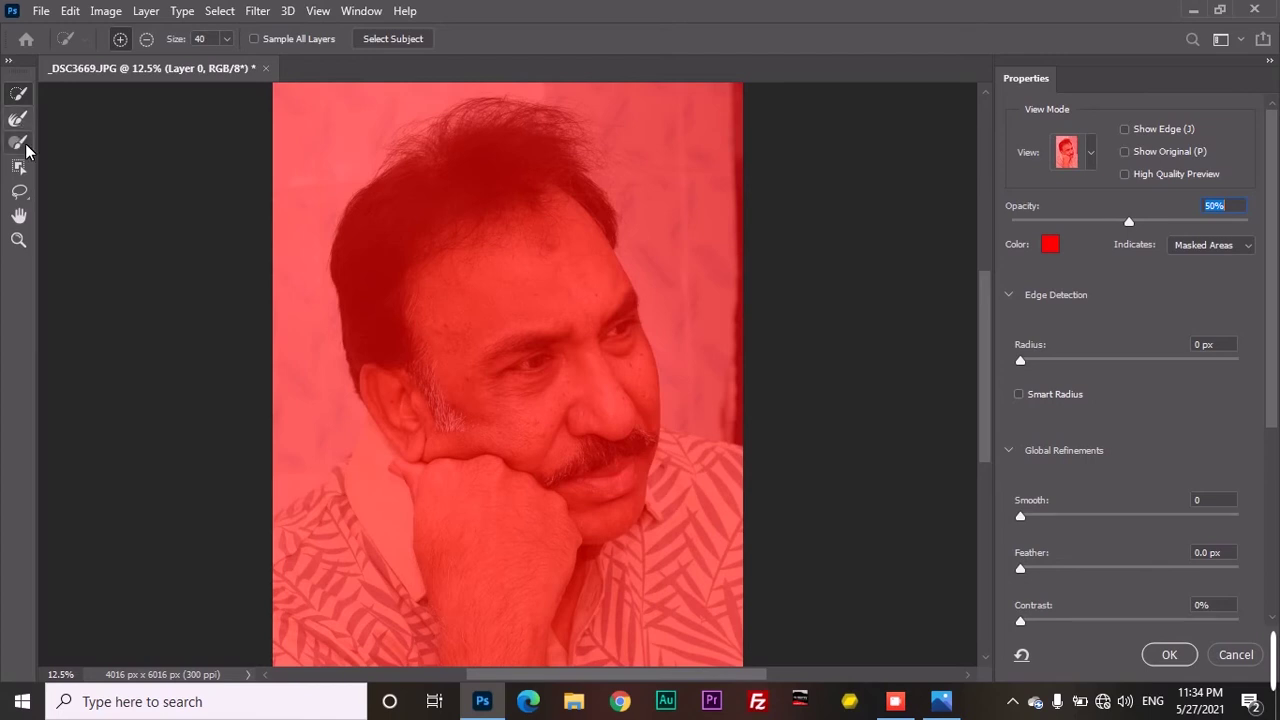
{"action": "left_click", "coordinate": [391, 40]}
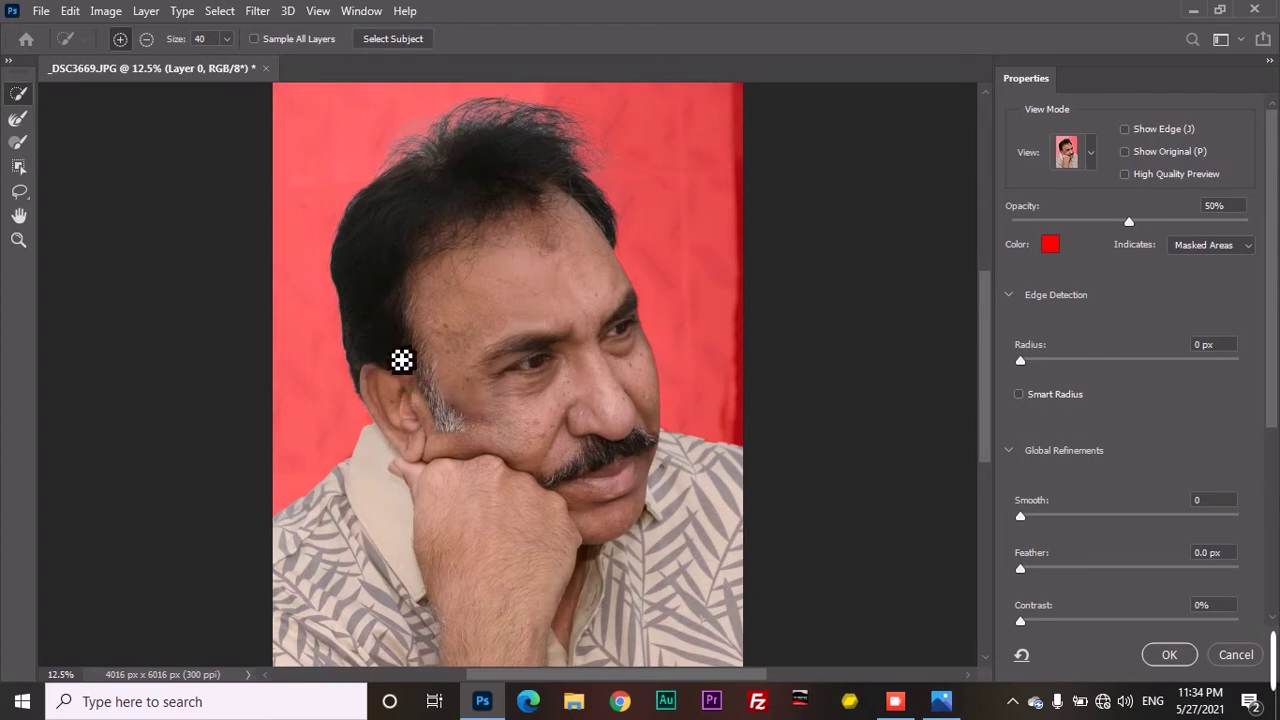
{"action": "left_click", "coordinate": [396, 192]}
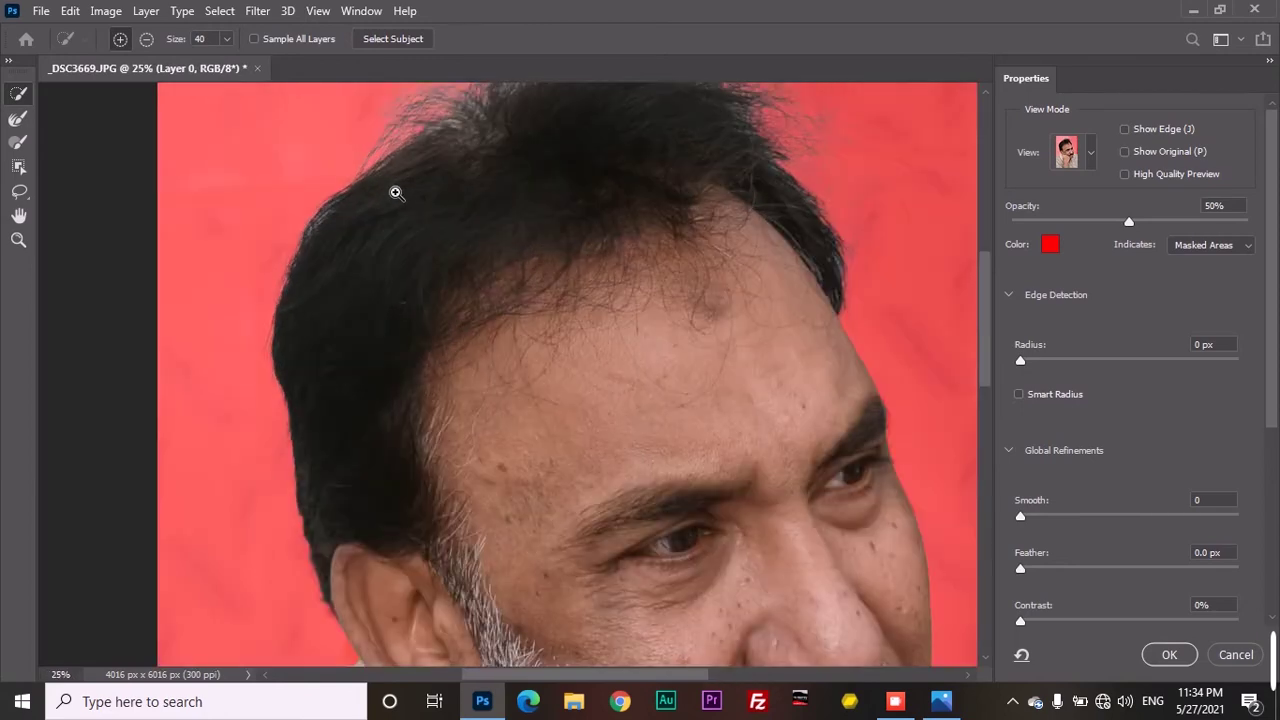
{"action": "left_click_drag", "start_coordinate": [457, 200], "coordinate": [453, 427]}
{"action": "left_click", "coordinate": [526, 329]}
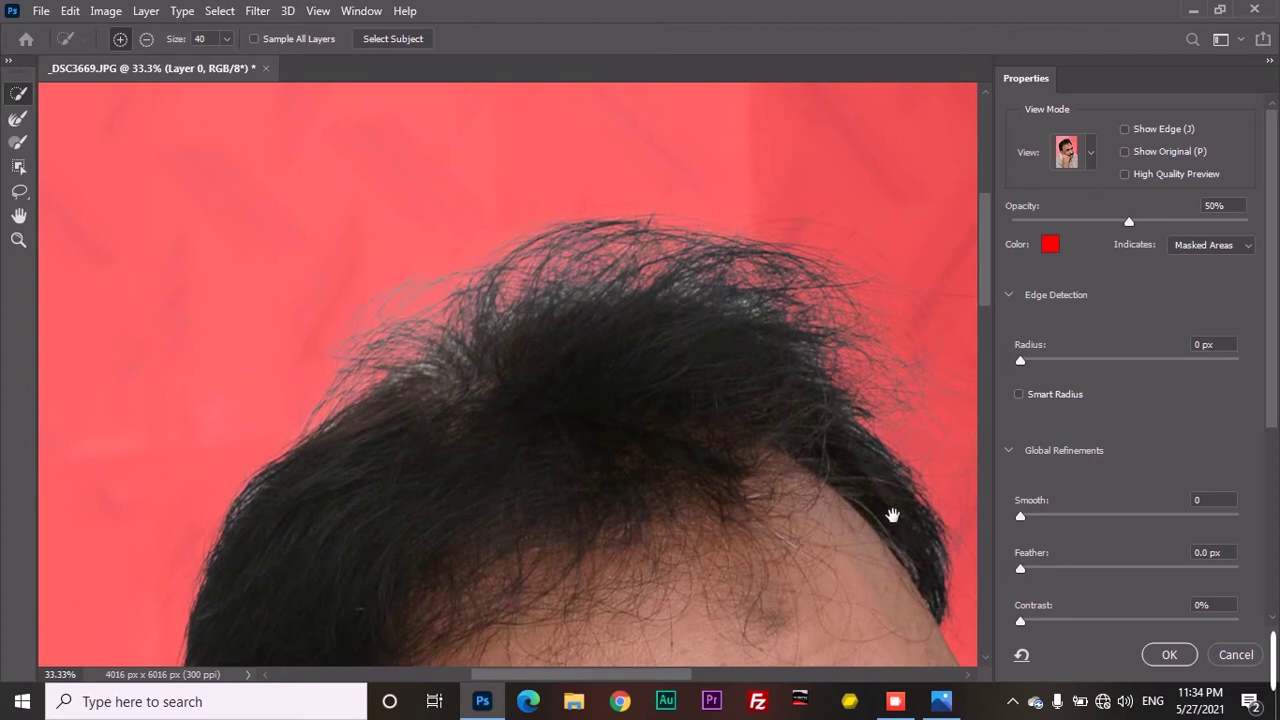
{"action": "mouse_move", "coordinate": [862, 496]}
{"action": "left_mouse_down"}
{"action": "mouse_move", "coordinate": [677, 391]}
{"action": "mouse_move", "coordinate": [750, 245]}
{"action": "left_mouse_up"}
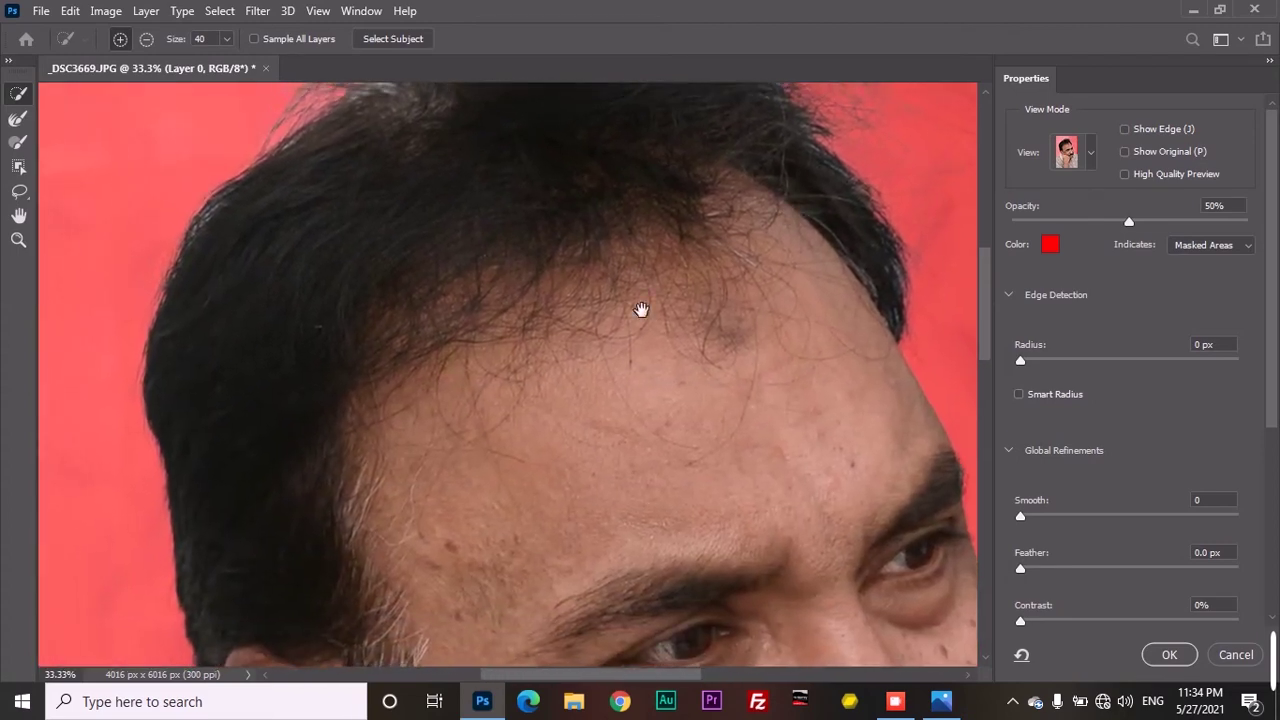
{"action": "mouse_move", "coordinate": [352, 285]}
{"action": "left_mouse_down"}
{"action": "mouse_move", "coordinate": [525, 328]}
{"action": "mouse_move", "coordinate": [563, 223]}
{"action": "left_mouse_up"}
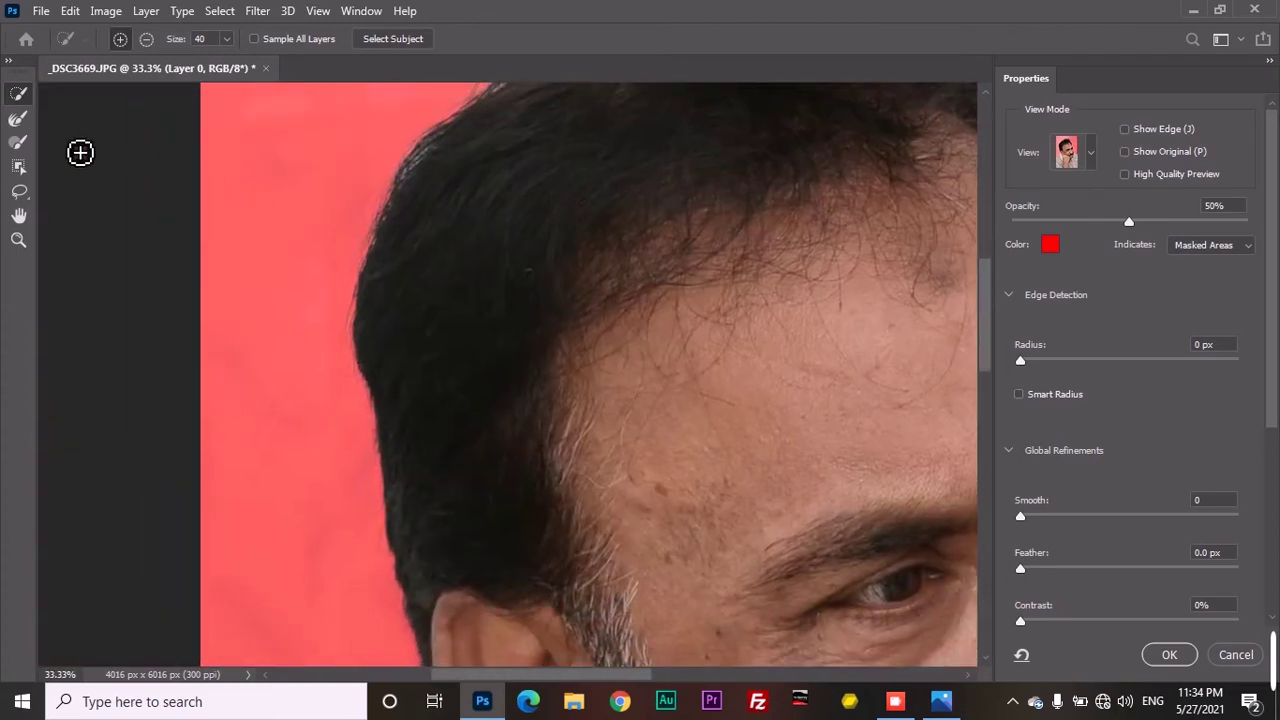
Select the Refine Edge Brush Tool, zoom in on the hair and raise brush size to 125.
{"action": "left_click", "coordinate": [16, 120]}
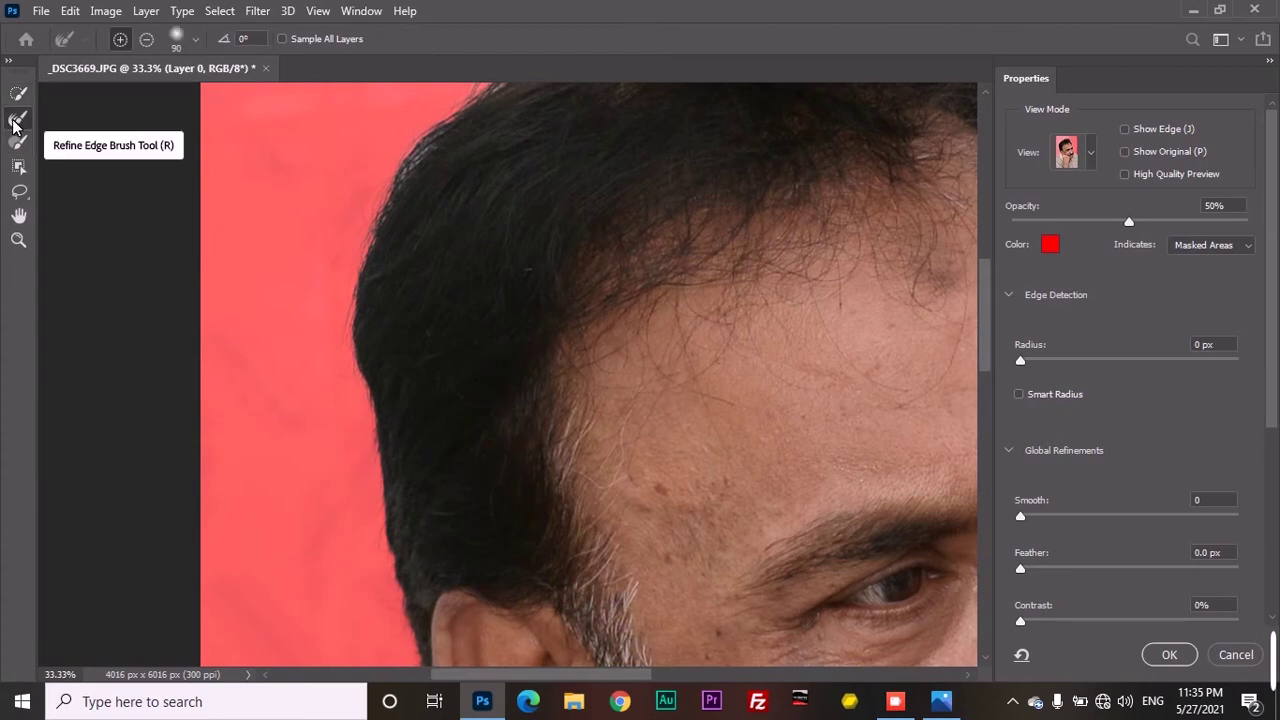
{"action": "scroll", "coordinate": [446, 517], "scroll_direction": "up", "scroll_amount": 3}
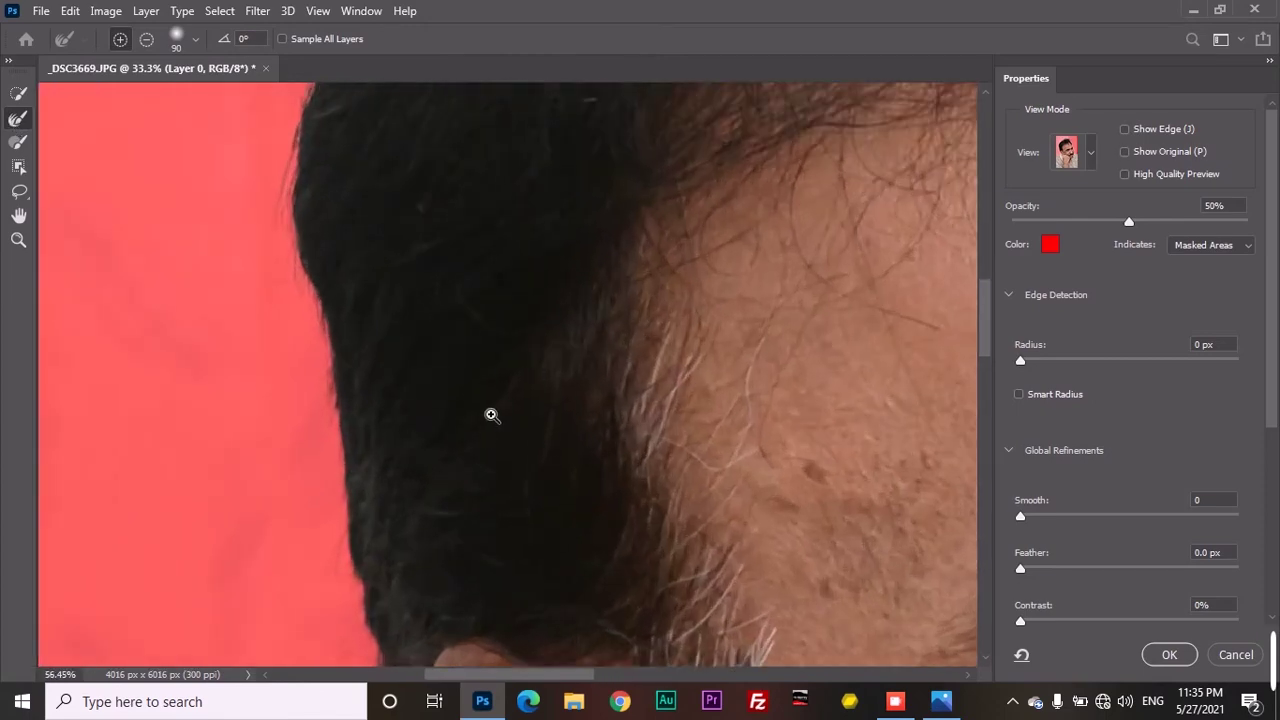
{"action": "left_click", "coordinate": [447, 359], "text": "alt"}
{"action": "scroll", "coordinate": [466, 397], "scroll_direction": "up", "scroll_amount": 2}
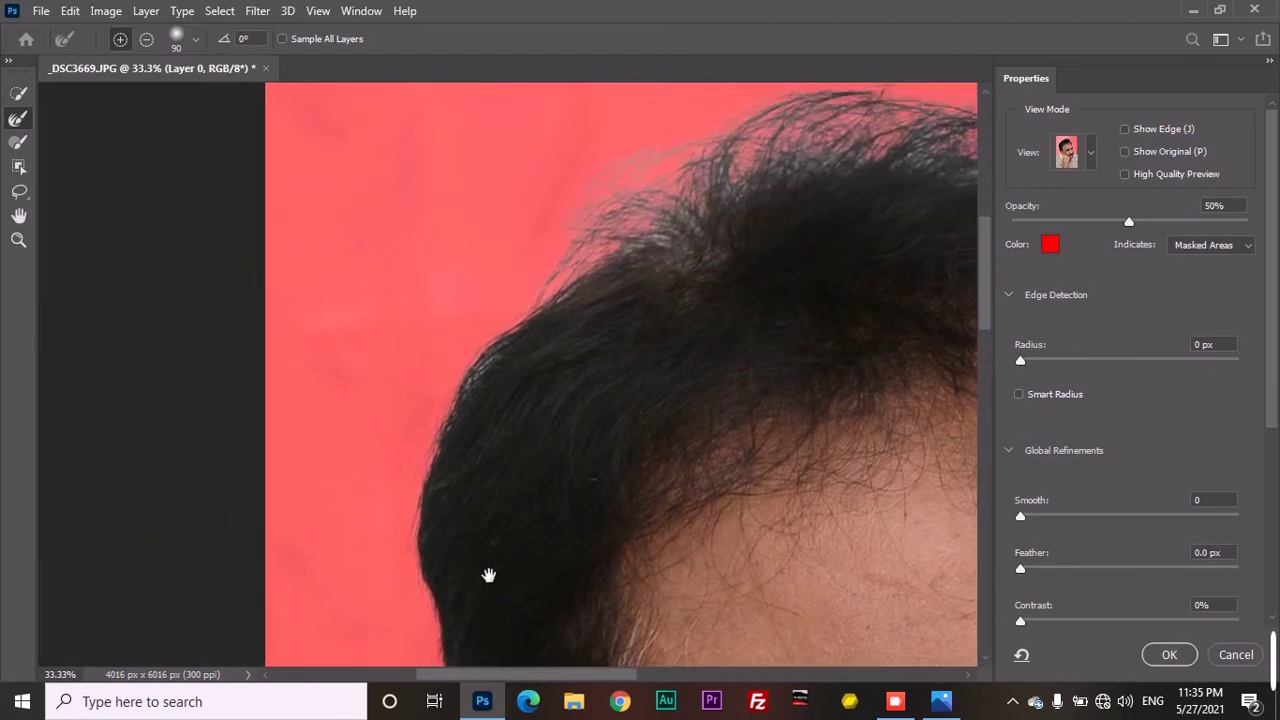
{"action": "key", "text": "bracketright"}
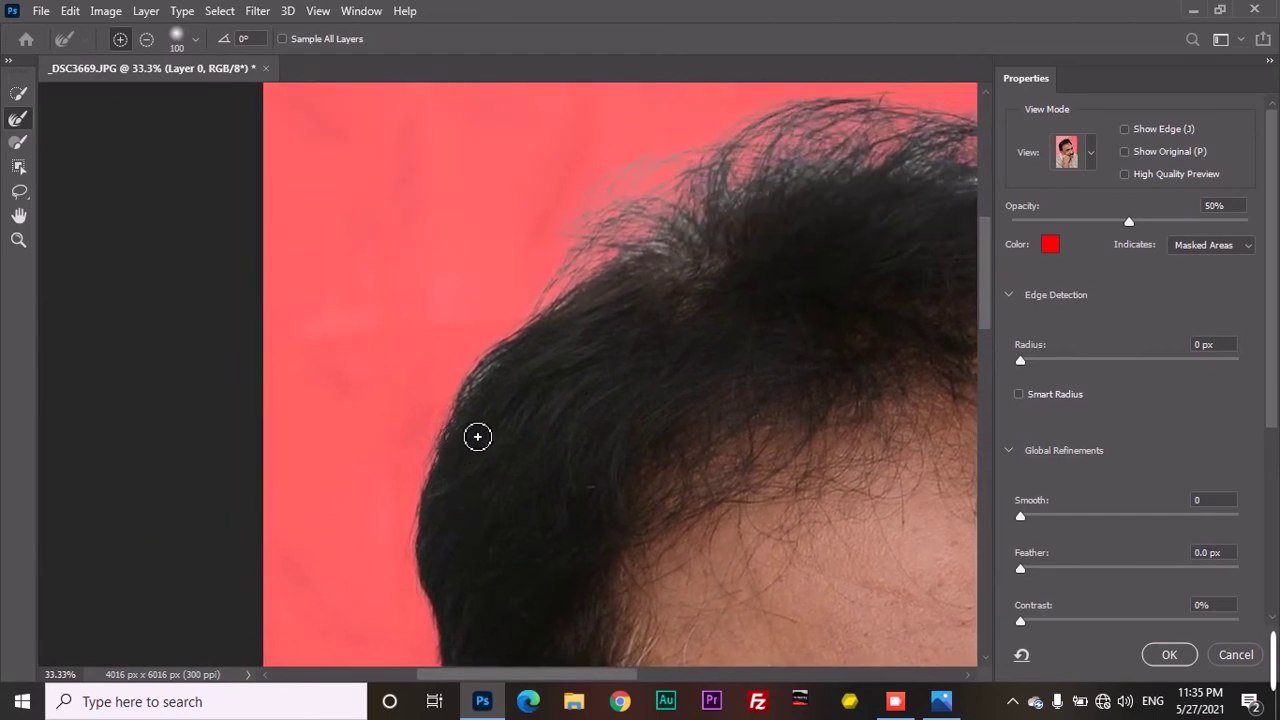
{"action": "key", "text": "bracketright"}
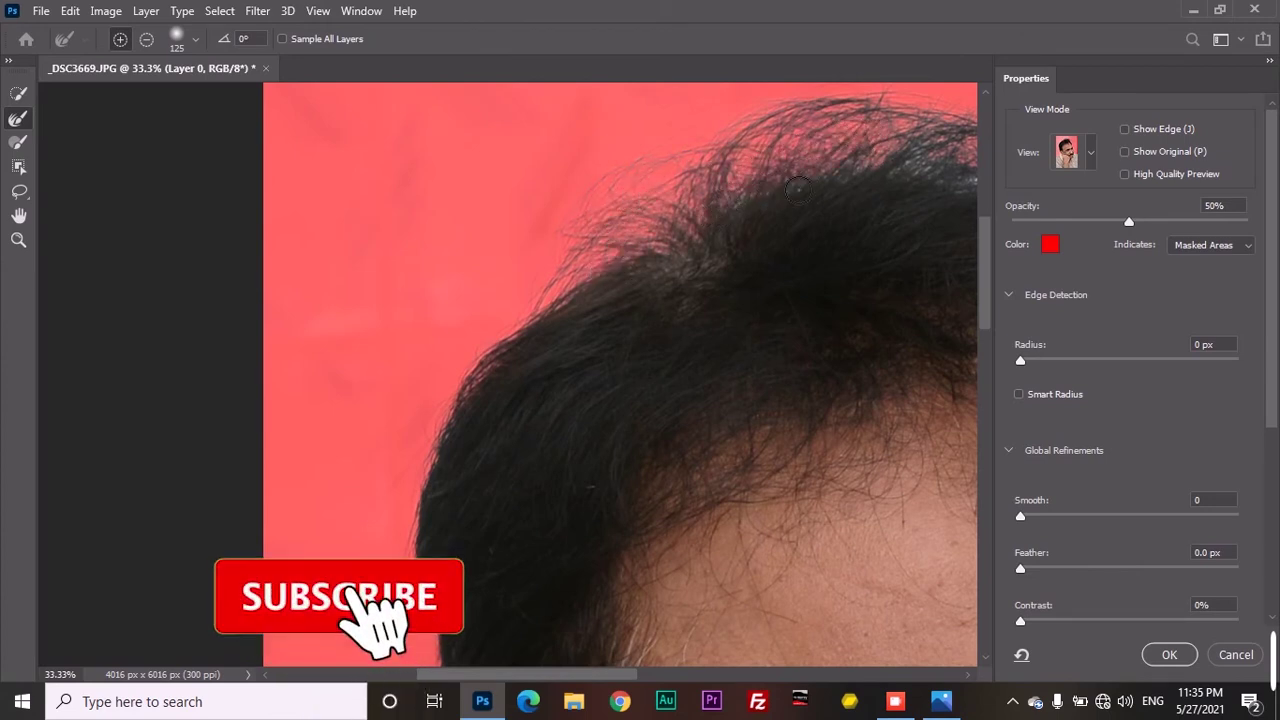
Brush along the top and crown of the hair to keep loose strands, then zoom out.
{"action": "left_click_drag", "start_coordinate": [713, 216], "coordinate": [980, 155]}
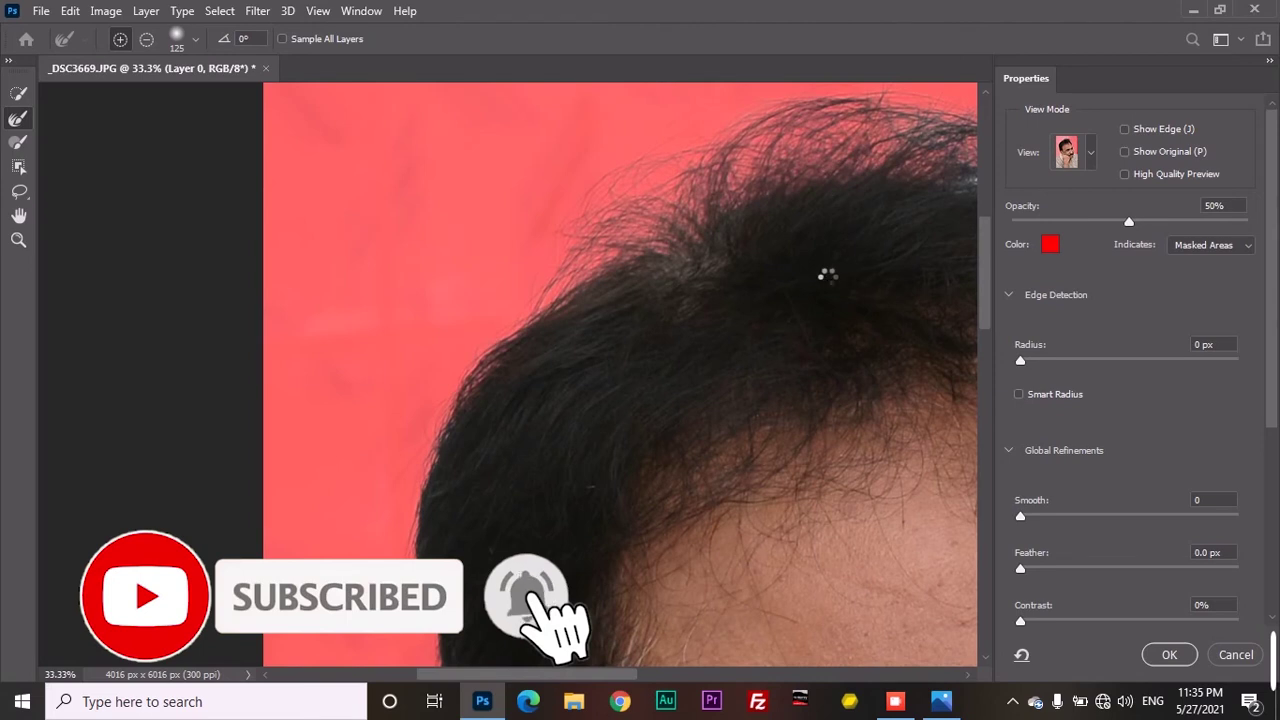
{"action": "left_click_drag", "start_coordinate": [793, 288], "coordinate": [497, 451]}
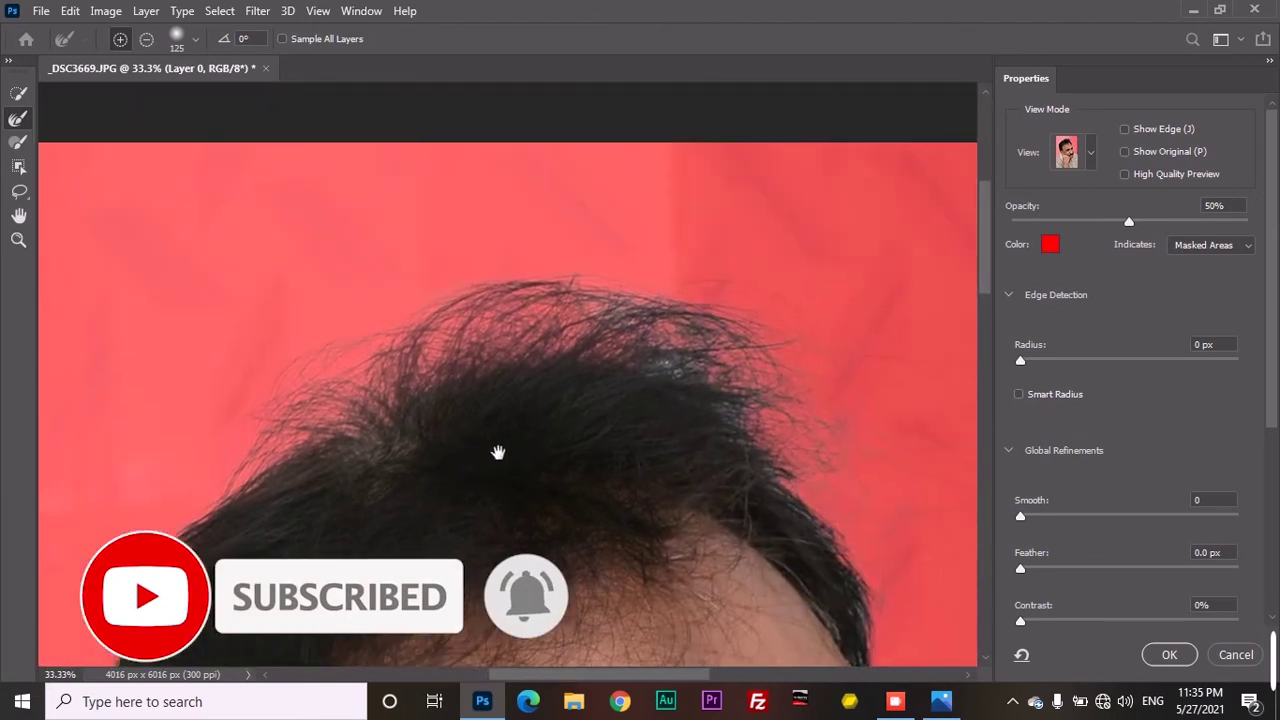
{"action": "mouse_move", "coordinate": [673, 331]}
{"action": "left_mouse_down"}
{"action": "mouse_move", "coordinate": [773, 447]}
{"action": "mouse_move", "coordinate": [461, 416]}
{"action": "left_mouse_up"}
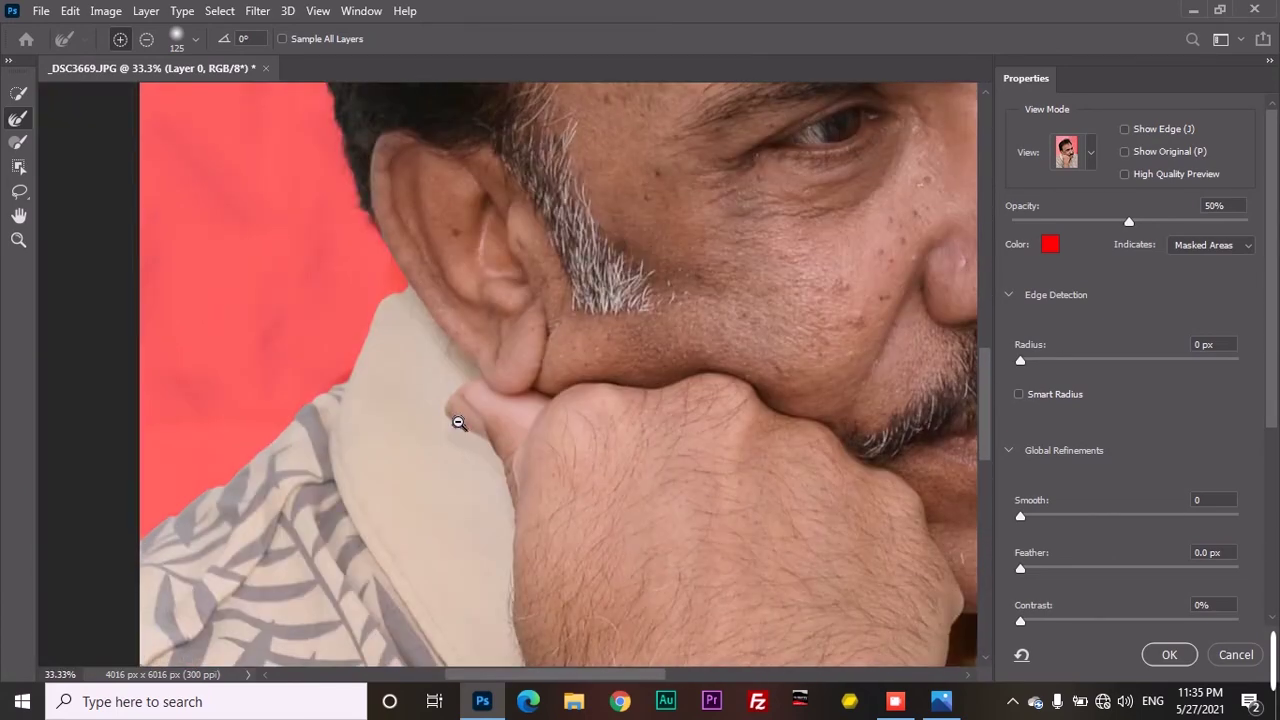
{"action": "scroll", "coordinate": [461, 416], "scroll_direction": "down", "scroll_amount": 1}
{"action": "scroll", "coordinate": [461, 416], "scroll_direction": "down", "scroll_amount": 1}
{"action": "left_click_drag", "start_coordinate": [670, 418], "coordinate": [469, 510]}
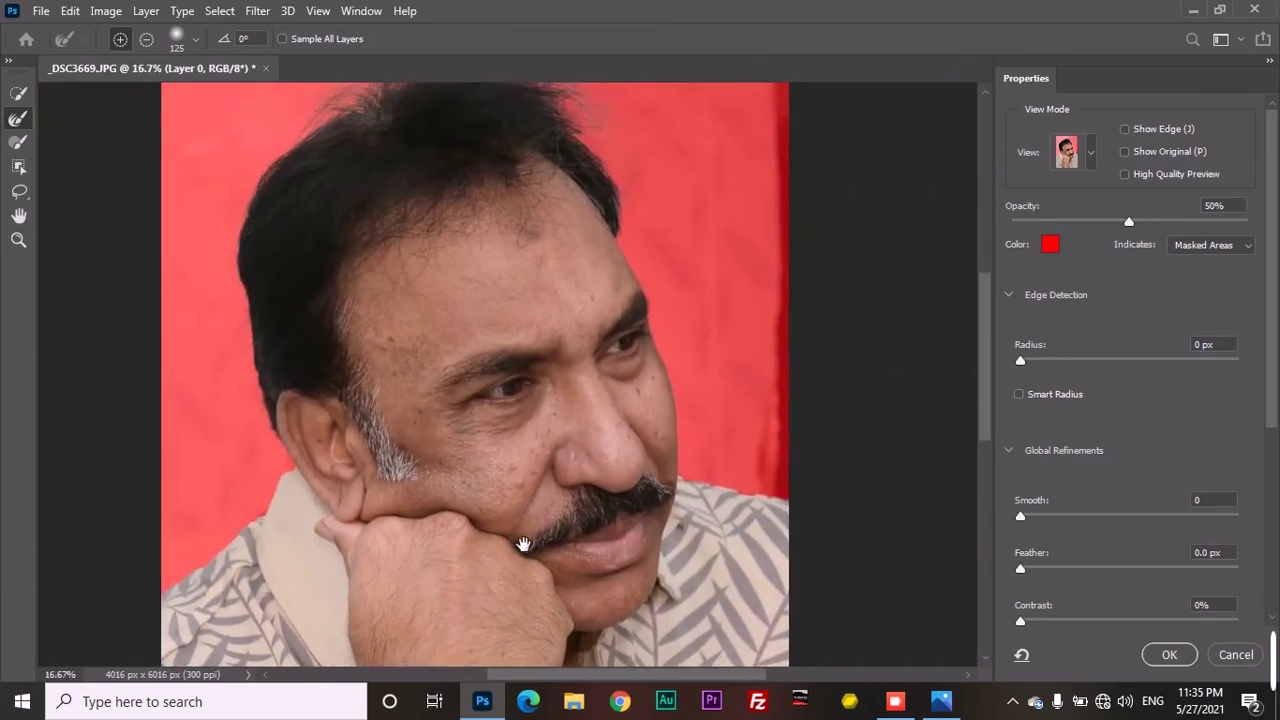
{"action": "scroll", "coordinate": [469, 510], "scroll_direction": "down", "scroll_amount": 1}
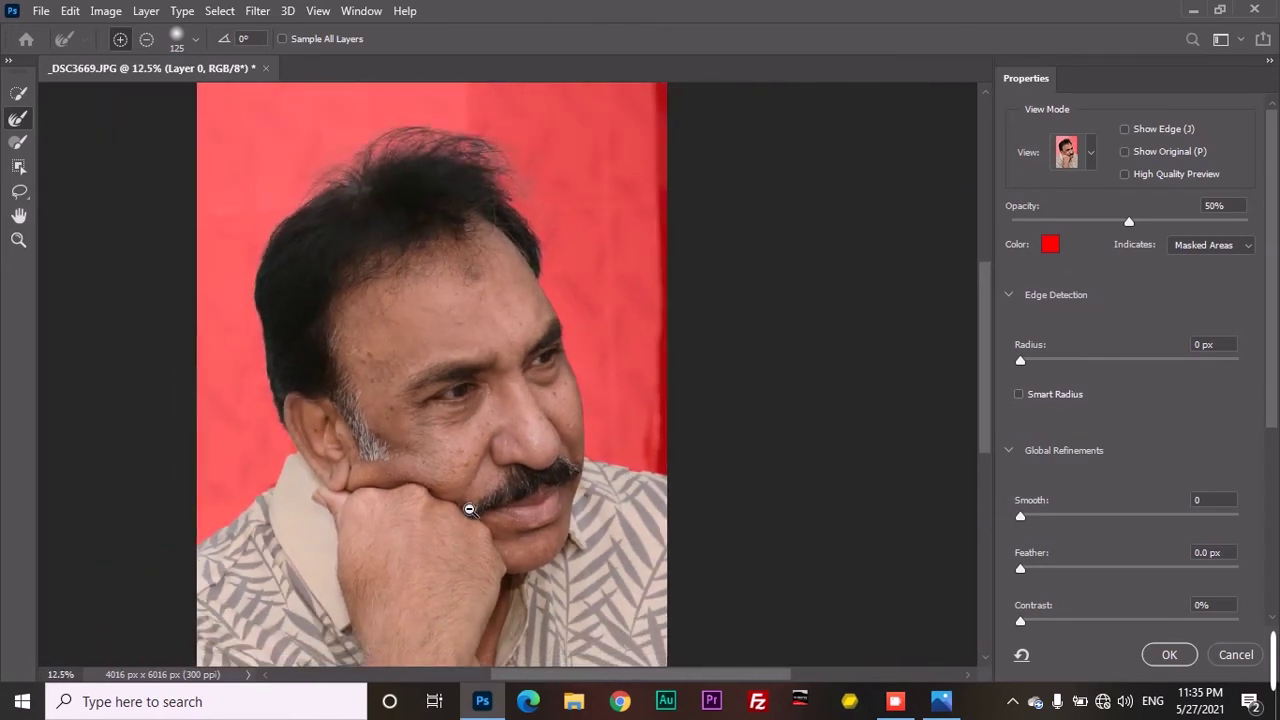
{"action": "scroll", "coordinate": [469, 510], "scroll_direction": "down", "scroll_amount": 1}
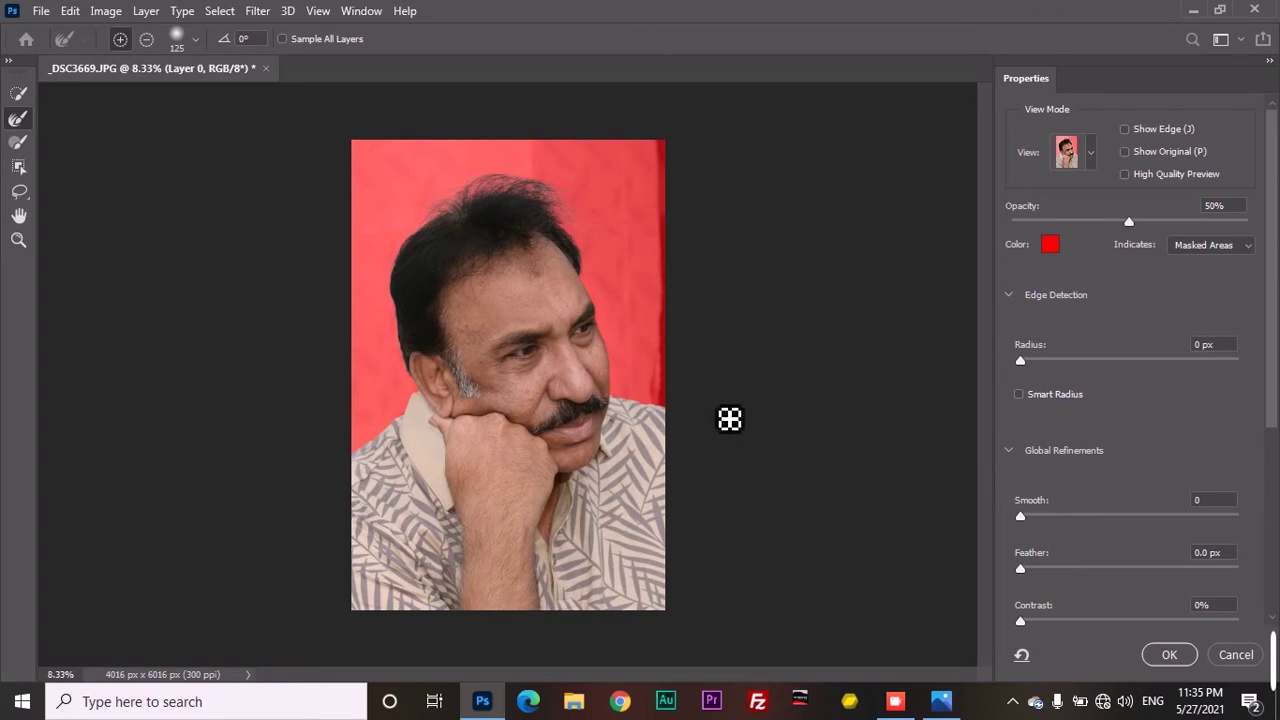
{"action": "scroll", "coordinate": [1275, 430], "scroll_direction": "down", "scroll_amount": 1}
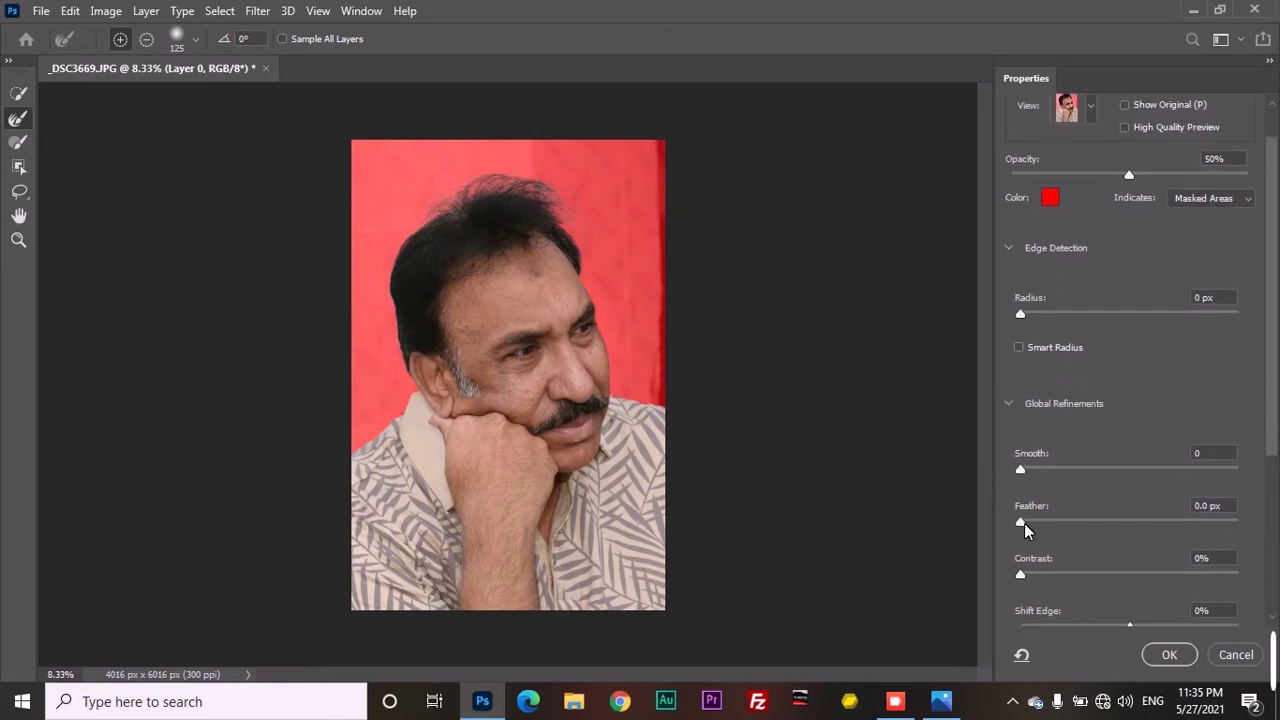
In Select and Mask, set Feather to 1.0 px and output to New Layer with Layer Mask.
{"action": "left_click_drag", "start_coordinate": [1021, 523], "coordinate": [1030, 523]}
{"action": "left_click", "coordinate": [1033, 523]}
{"action": "left_click_drag", "start_coordinate": [1274, 431], "coordinate": [1274, 585]}
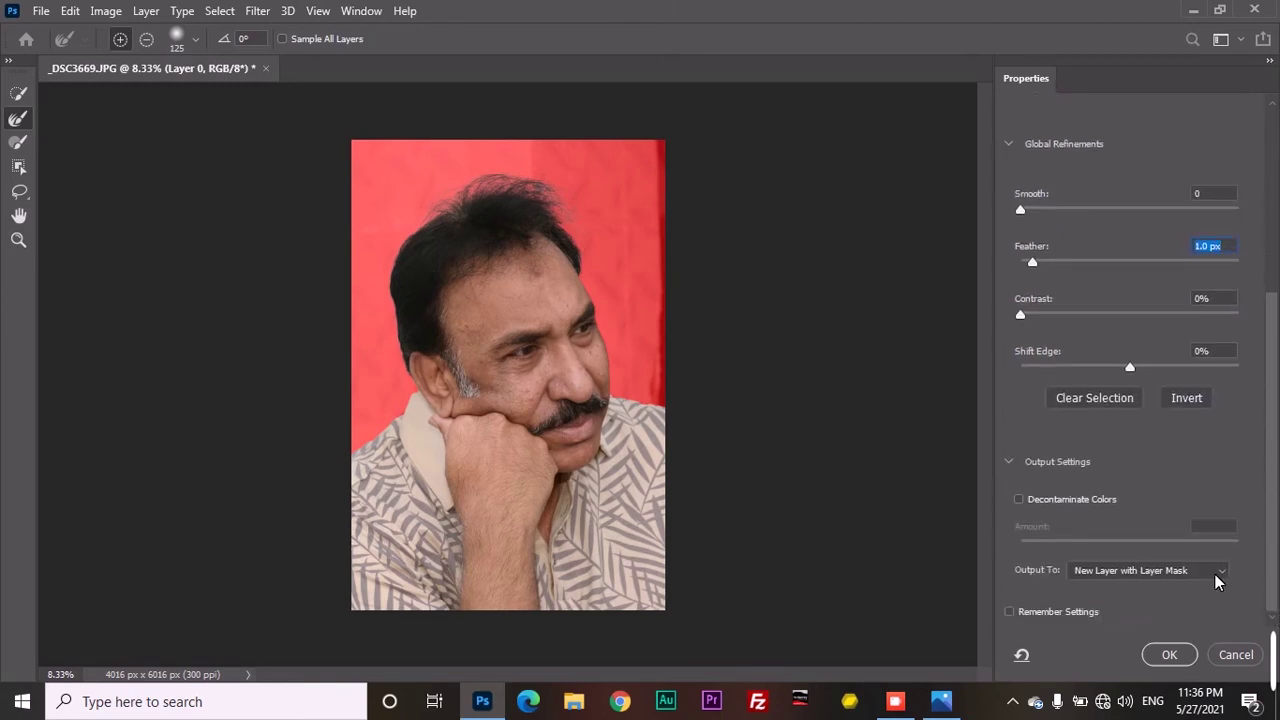
{"action": "left_click", "coordinate": [1216, 572]}
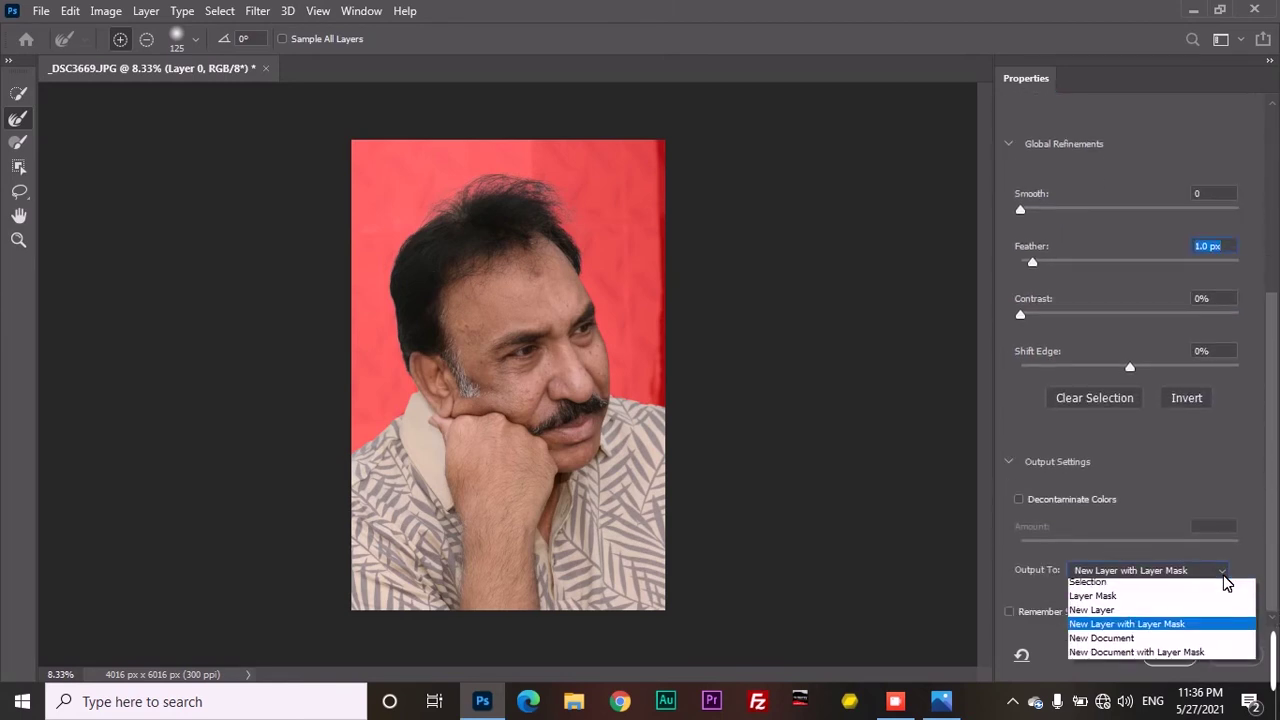
{"action": "left_click", "coordinate": [1206, 630]}
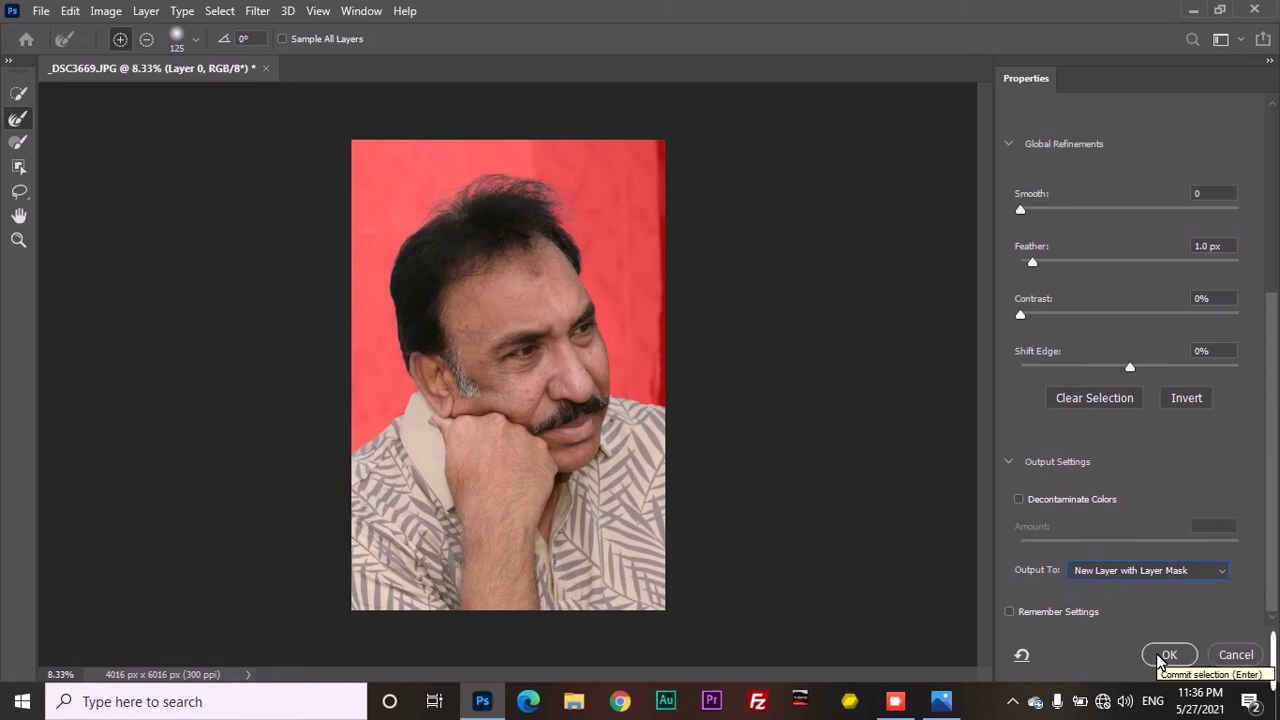
Apply the refined mask to create Layer 0 copy, then toggle Layer 0's visibility on and back off.
{"action": "left_click", "coordinate": [1157, 654]}
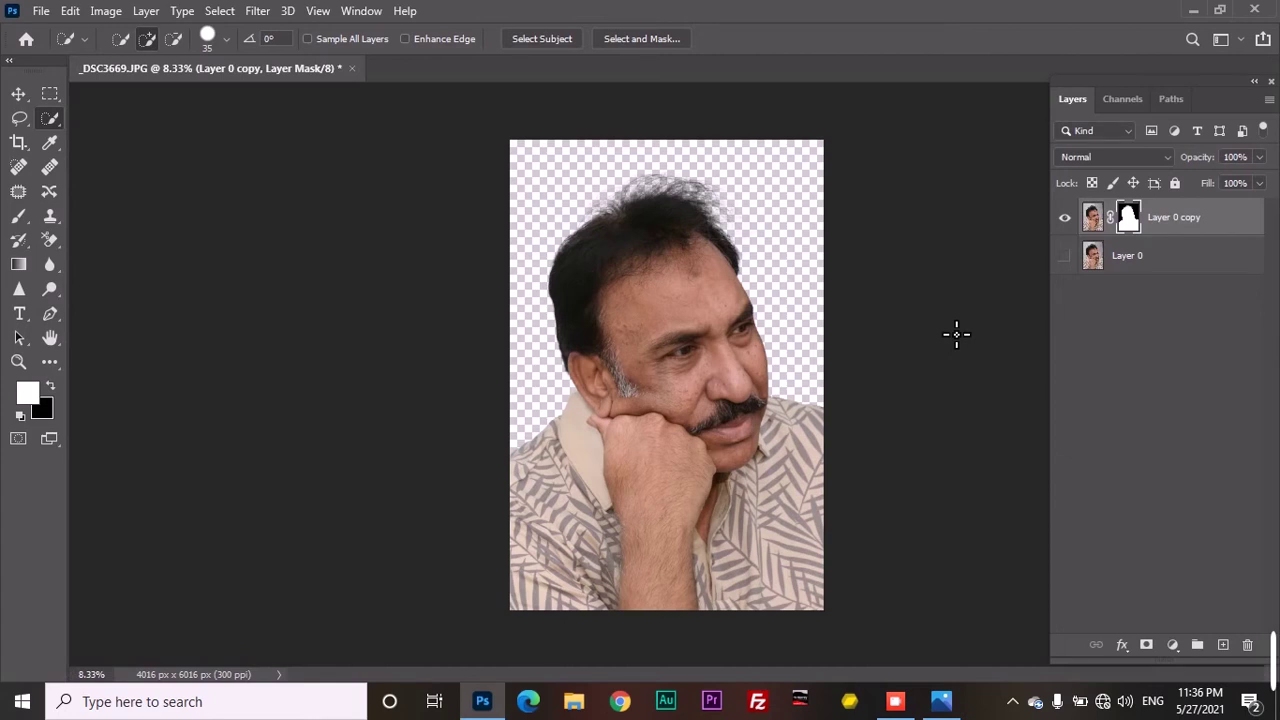
{"action": "left_click", "coordinate": [1065, 257]}
{"action": "left_click", "coordinate": [1065, 257]}
Add a red Solid Color fill layer, Color Fill 1 (ed3030), above the portrait.
{"action": "left_click", "coordinate": [1173, 645]}
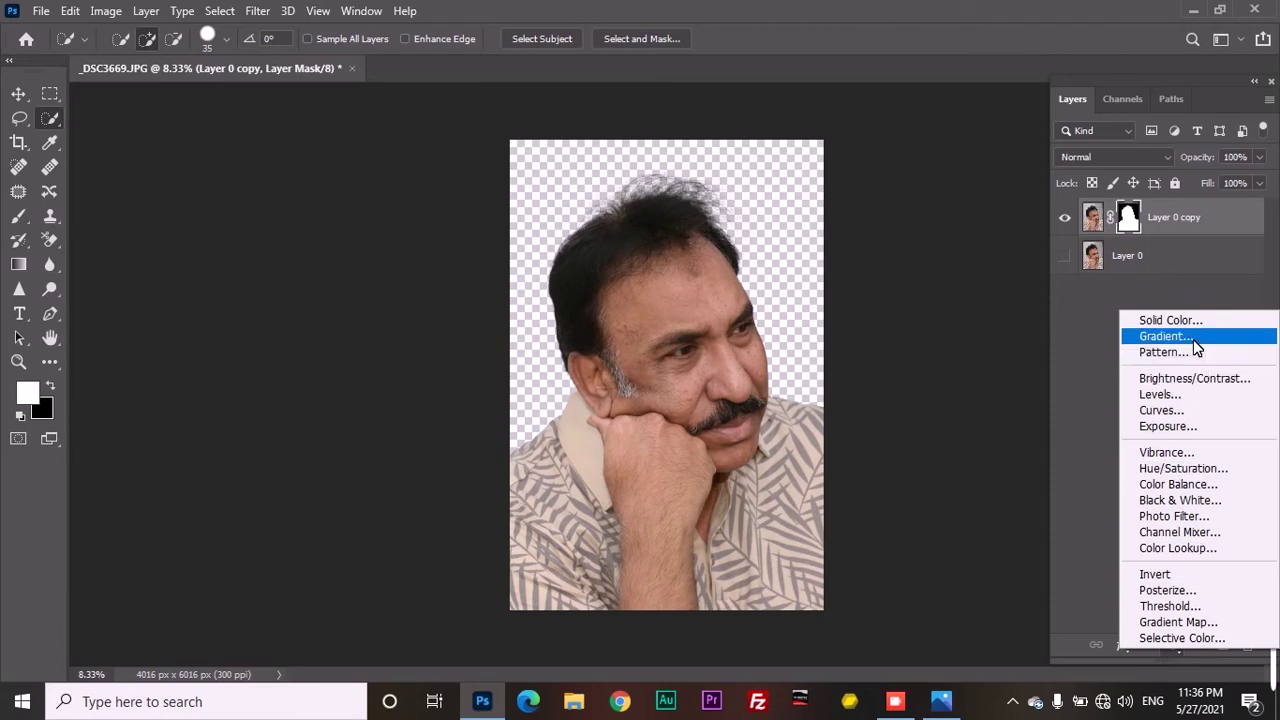
{"action": "left_click", "coordinate": [1170, 321]}
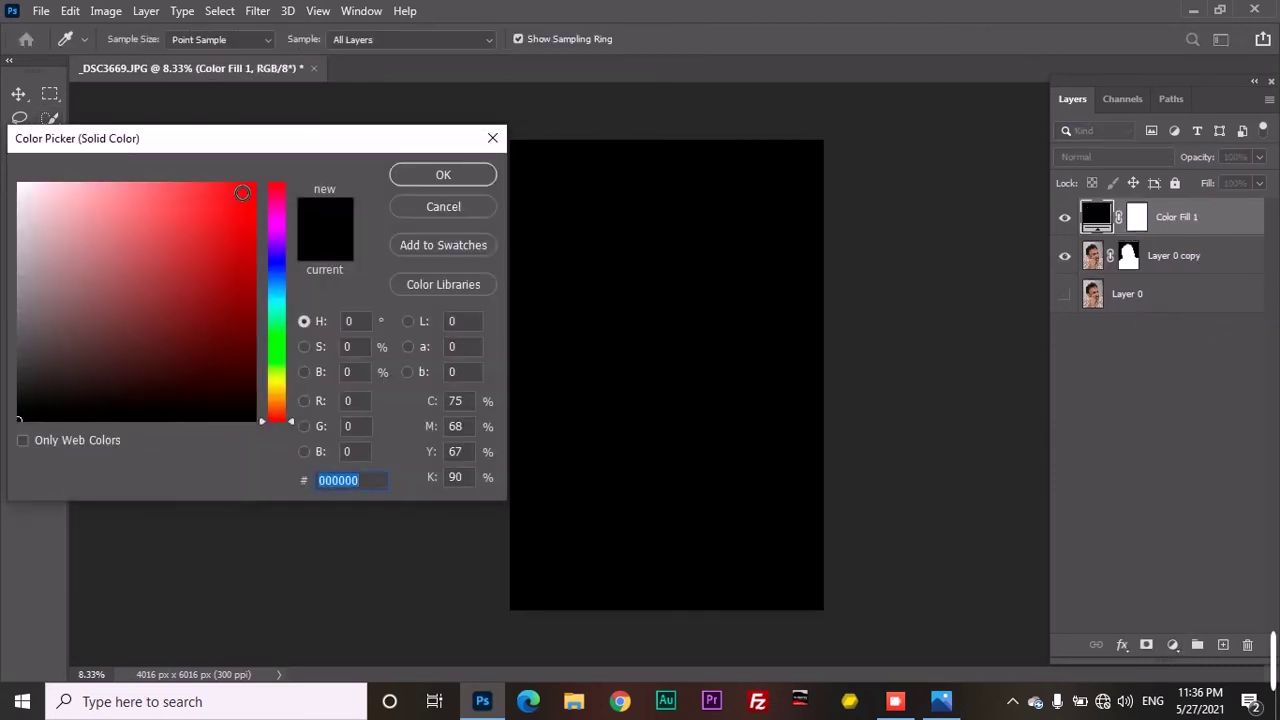
{"action": "mouse_move", "coordinate": [242, 193]}
{"action": "left_mouse_down"}
{"action": "mouse_move", "coordinate": [187, 196]}
{"action": "mouse_move", "coordinate": [207, 199]}
{"action": "left_mouse_up"}
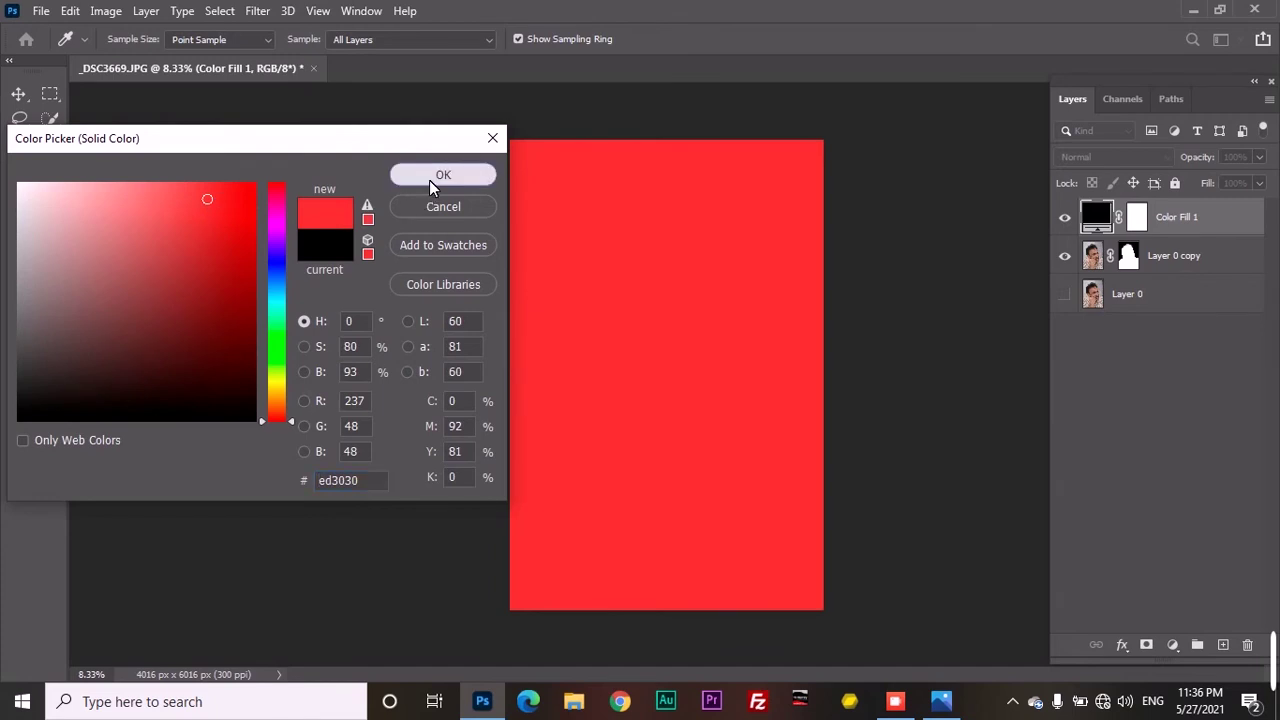
{"action": "left_click", "coordinate": [429, 178]}
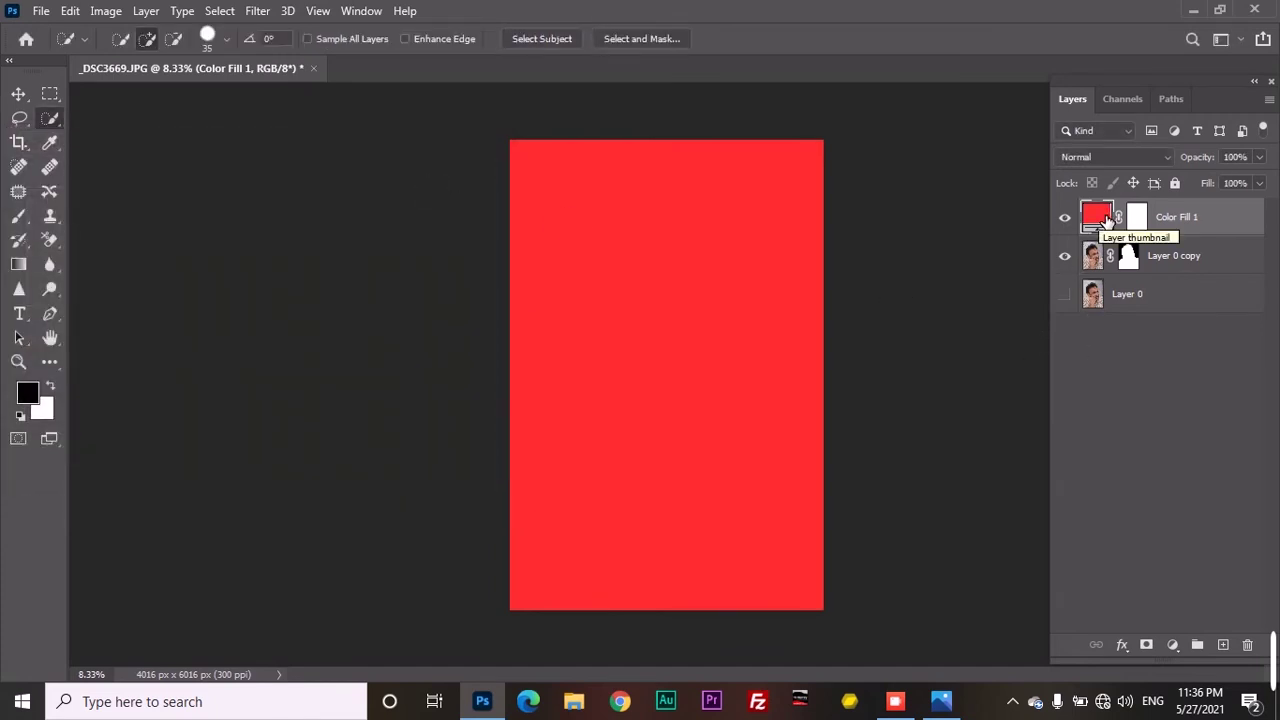
Move Color Fill 1 beneath Layer 0 copy and leave the fill layer selected.
{"action": "left_click_drag", "start_coordinate": [1105, 220], "coordinate": [1118, 272]}
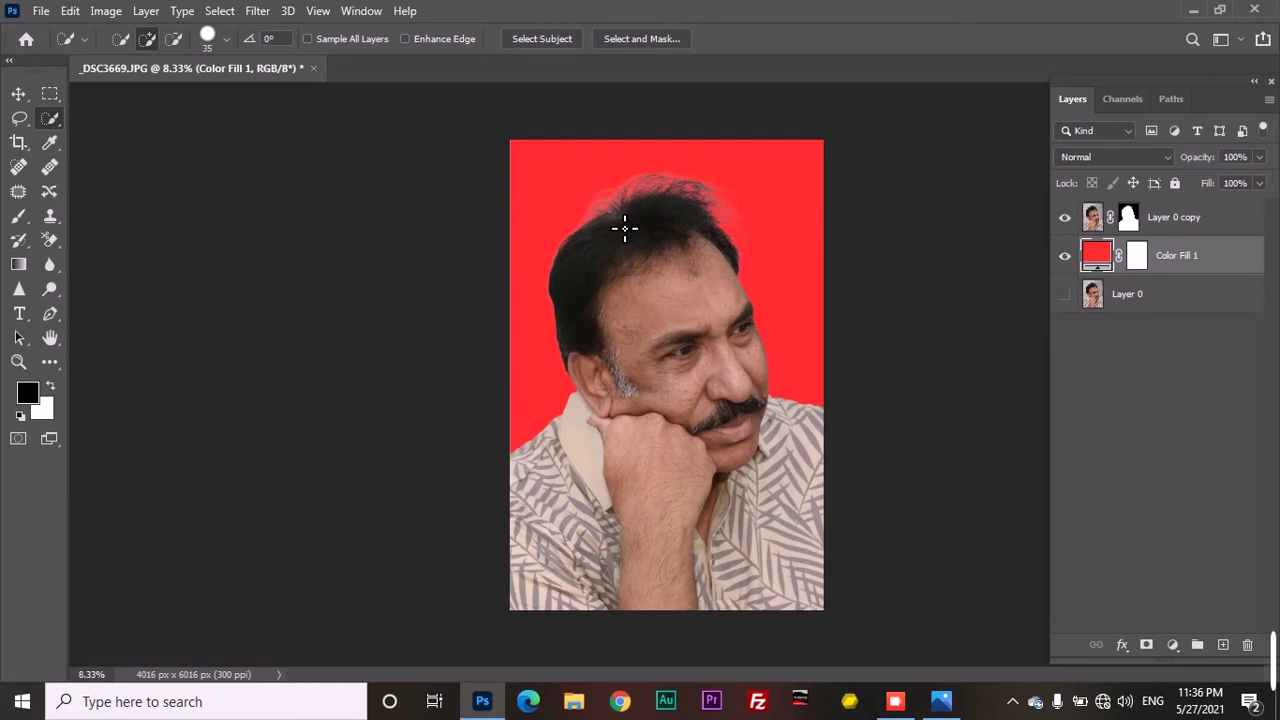
{"action": "left_click", "coordinate": [1130, 220]}
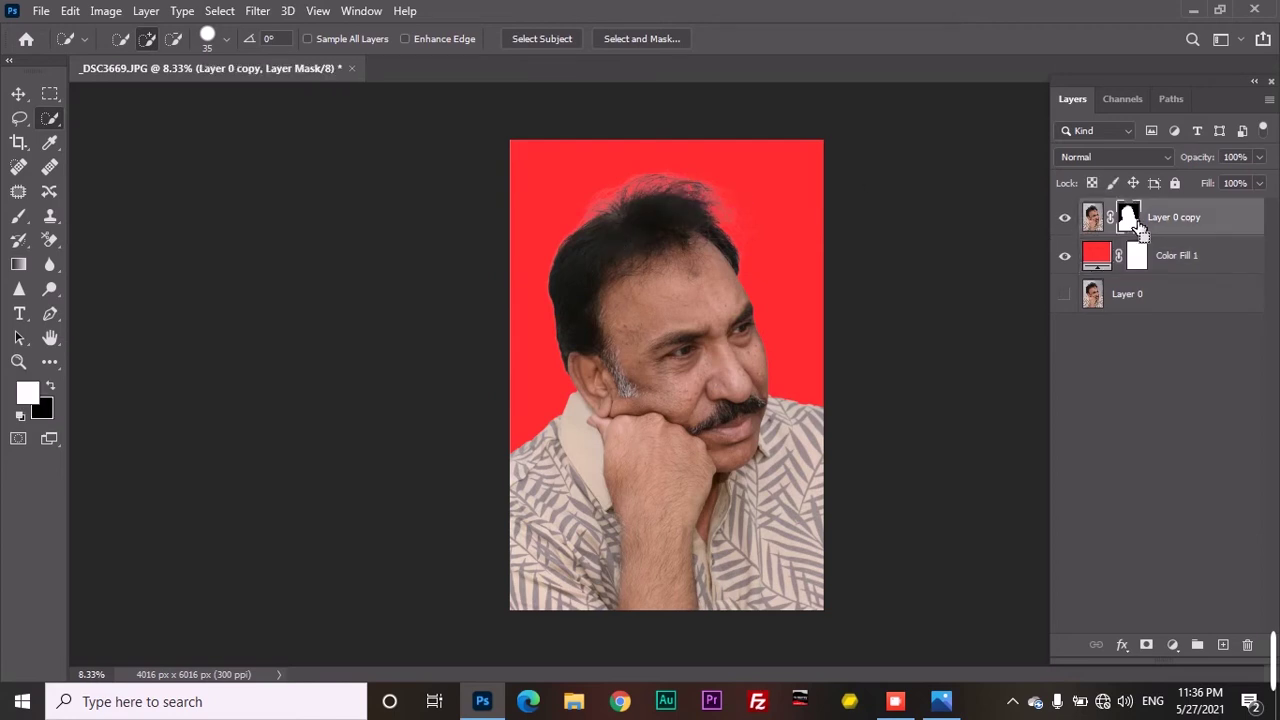
{"action": "key", "text": "ctrl+j"}
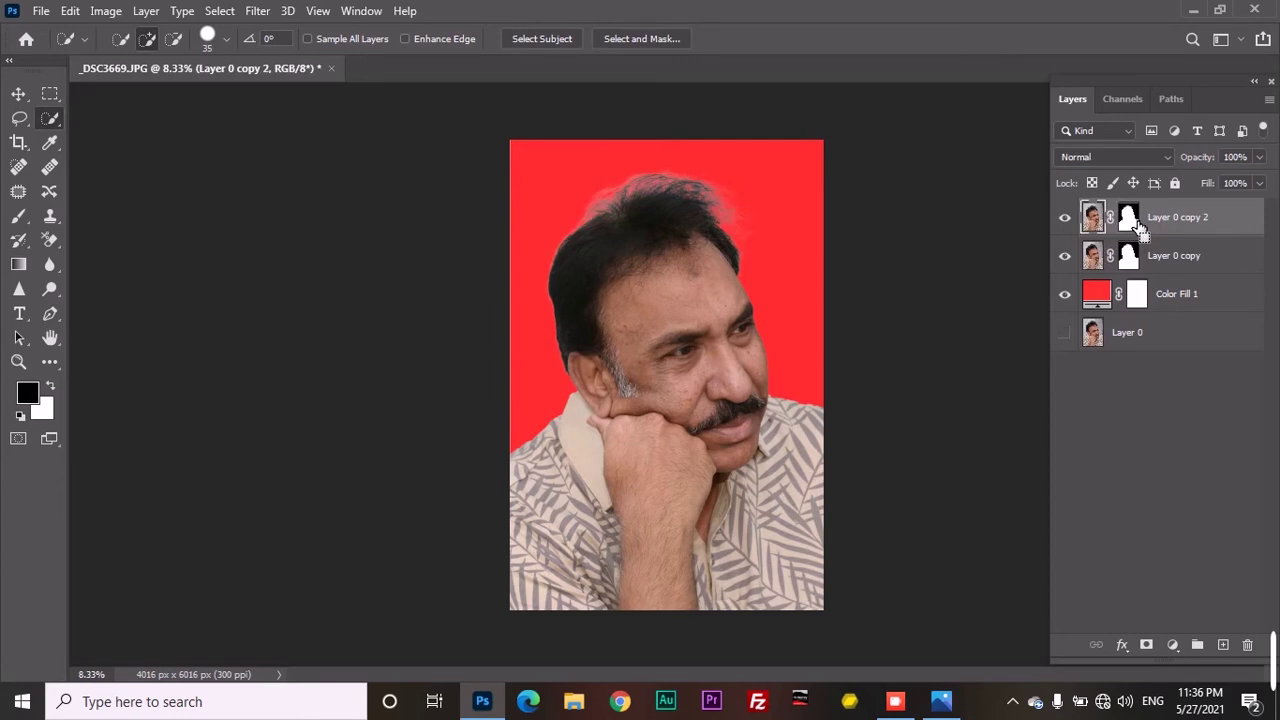
{"action": "key", "text": "ctrl+z"}
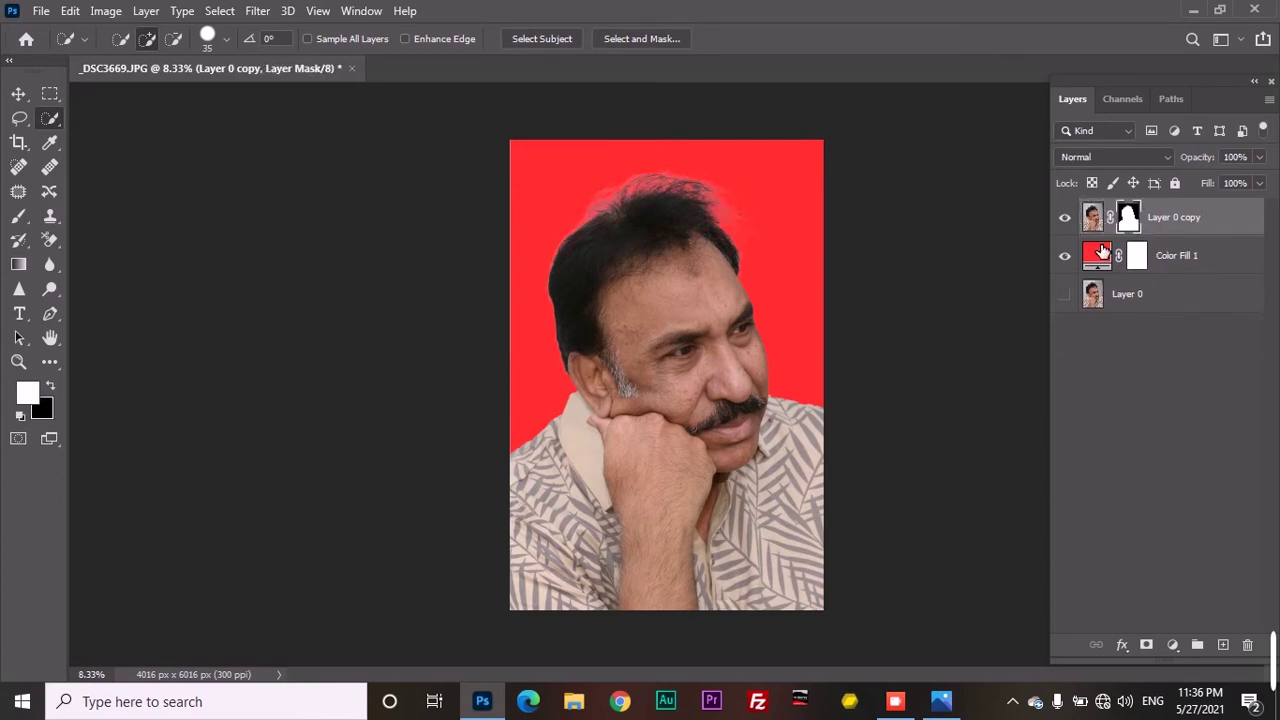
{"action": "left_click", "coordinate": [1108, 262]}
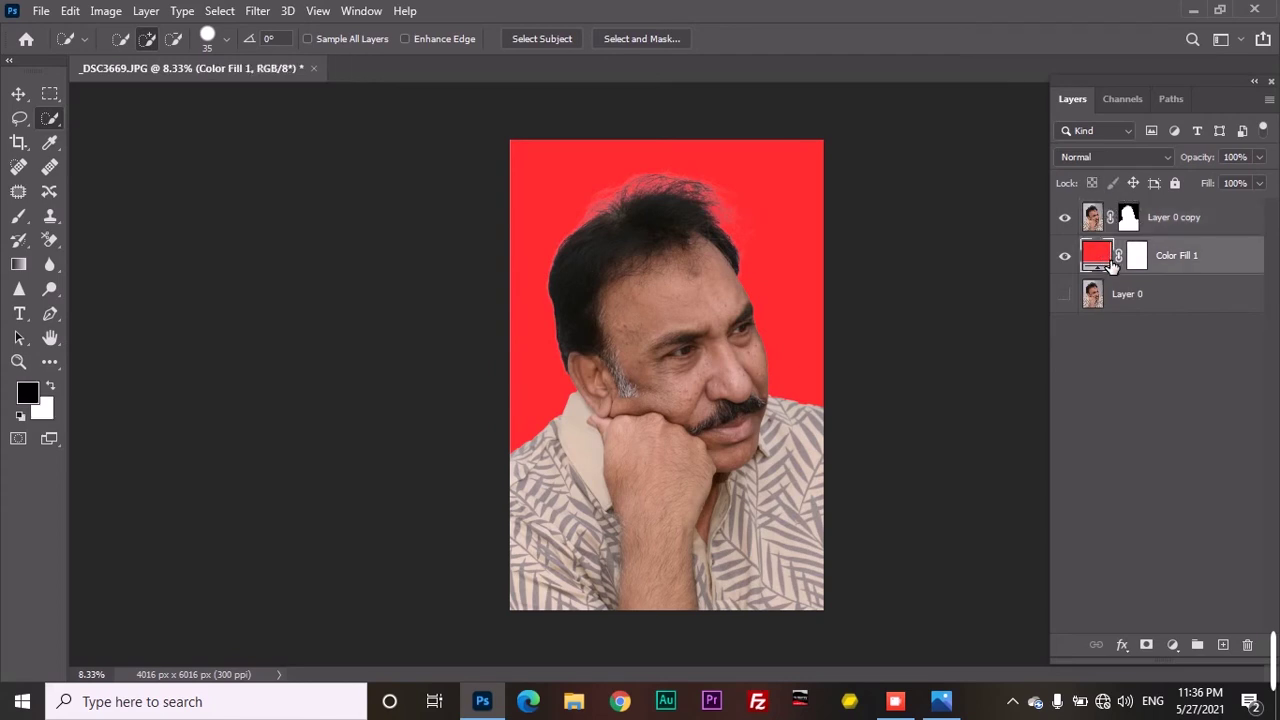
Recolour Color Fill 1 from red to light cyan (50dbf4).
{"action": "double_click", "coordinate": [1112, 262]}
{"action": "left_click_drag", "start_coordinate": [188, 222], "coordinate": [177, 192]}
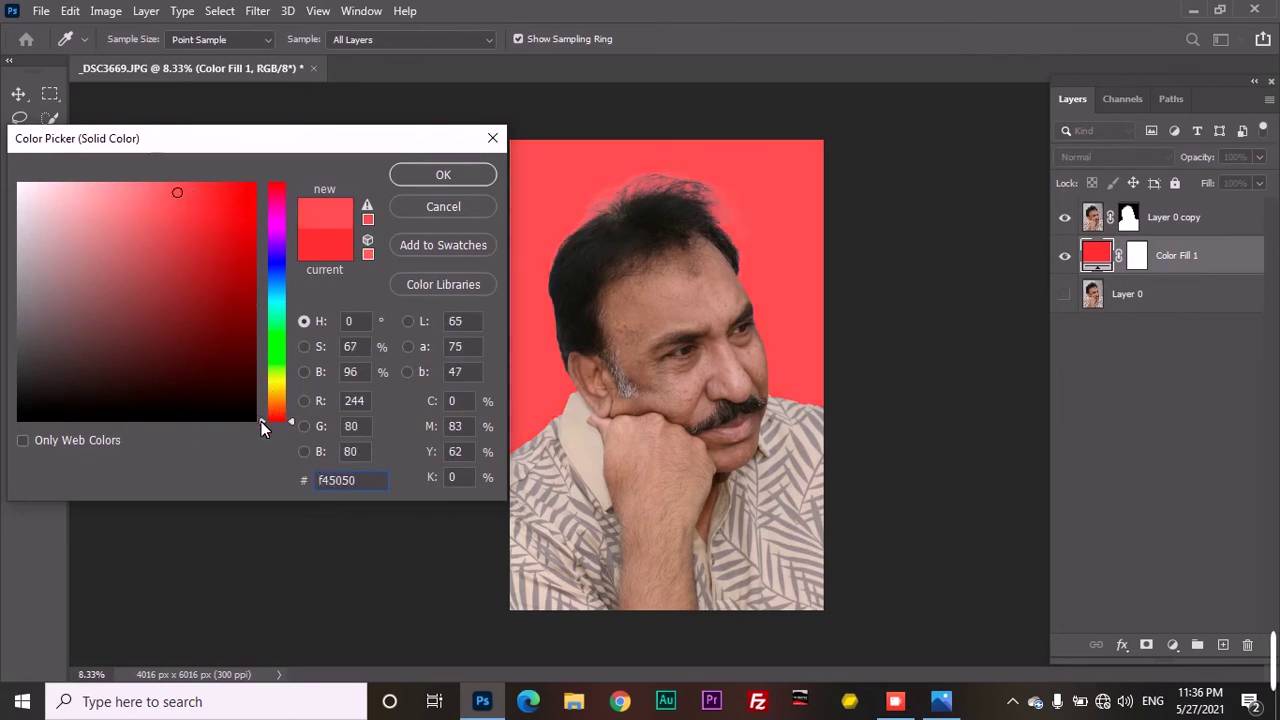
{"action": "left_click_drag", "start_coordinate": [261, 421], "coordinate": [263, 355]}
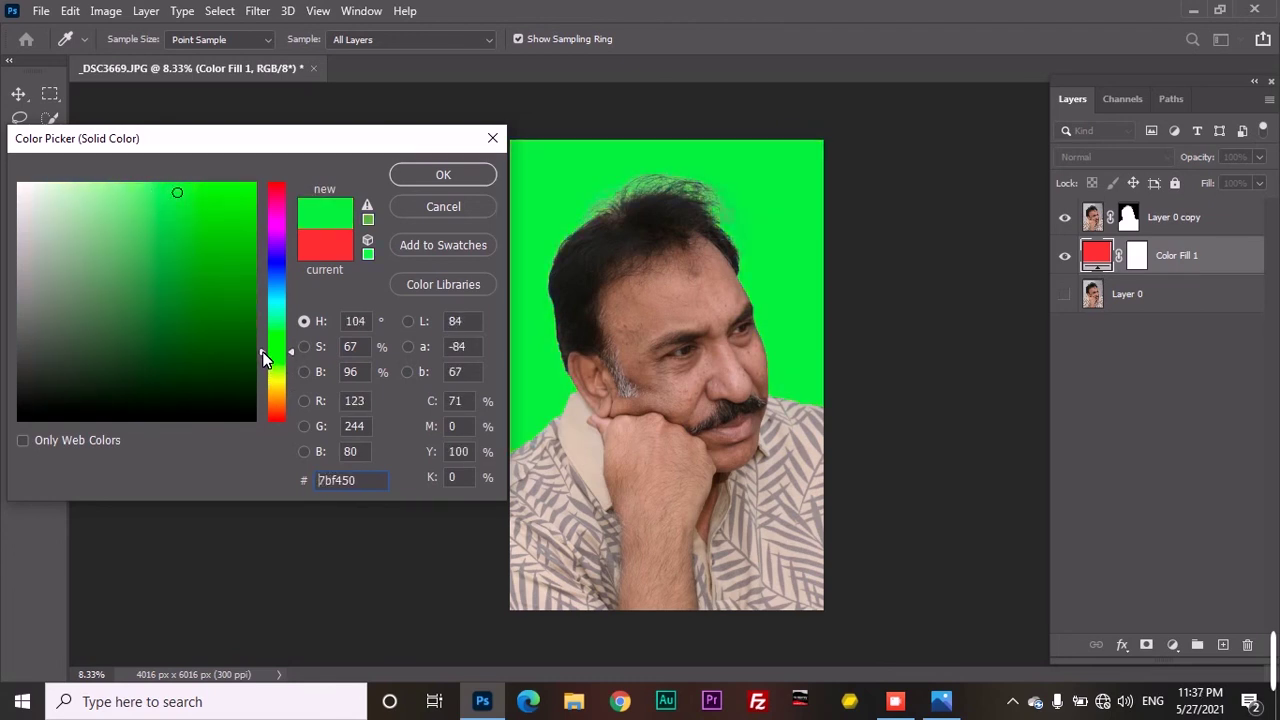
{"action": "left_click_drag", "start_coordinate": [263, 358], "coordinate": [278, 295]}
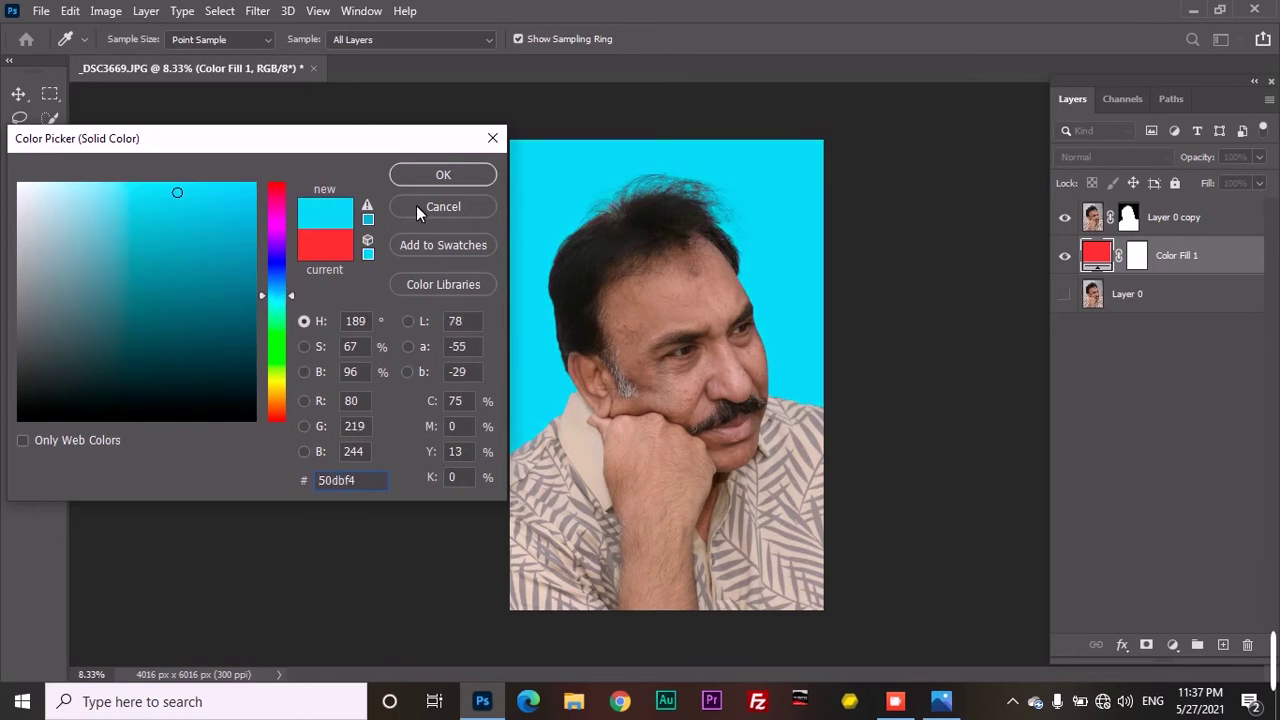
{"action": "left_click", "coordinate": [440, 176]}
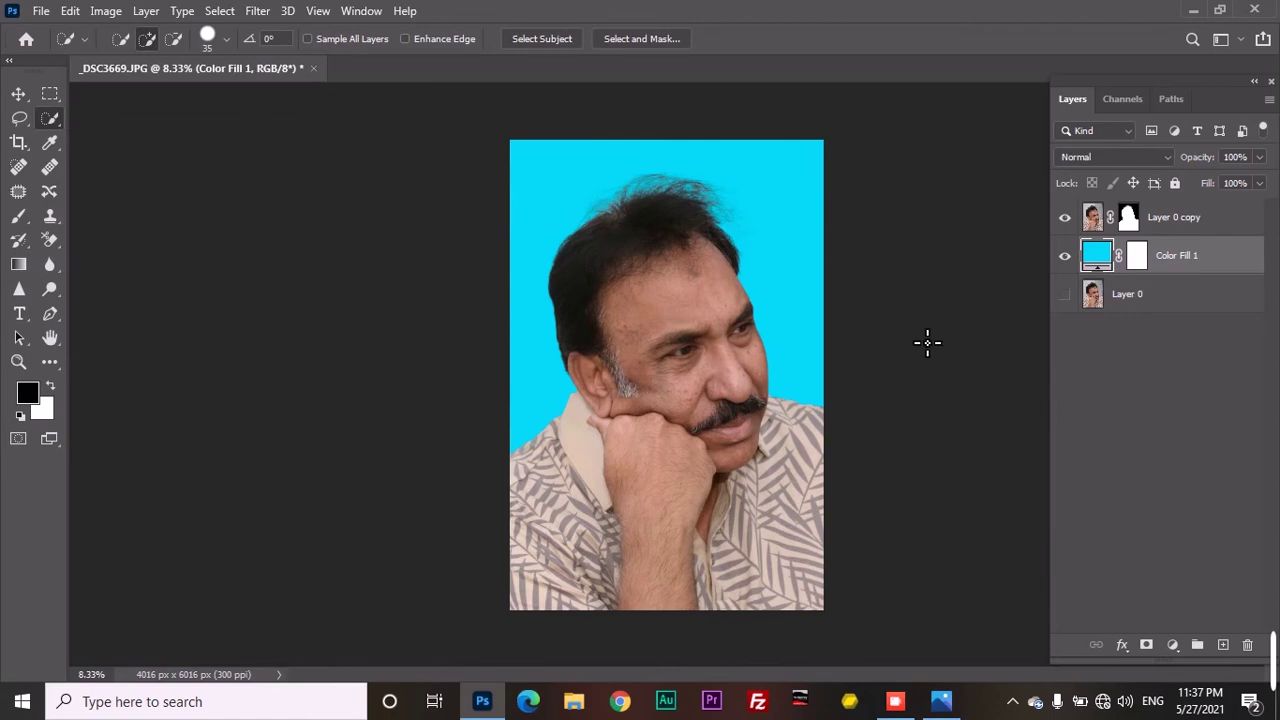
Choose the Blur tool at 49% strength and zoom in on the shoulder edge.
{"action": "left_click", "coordinate": [896, 358], "text": "ctrl"}
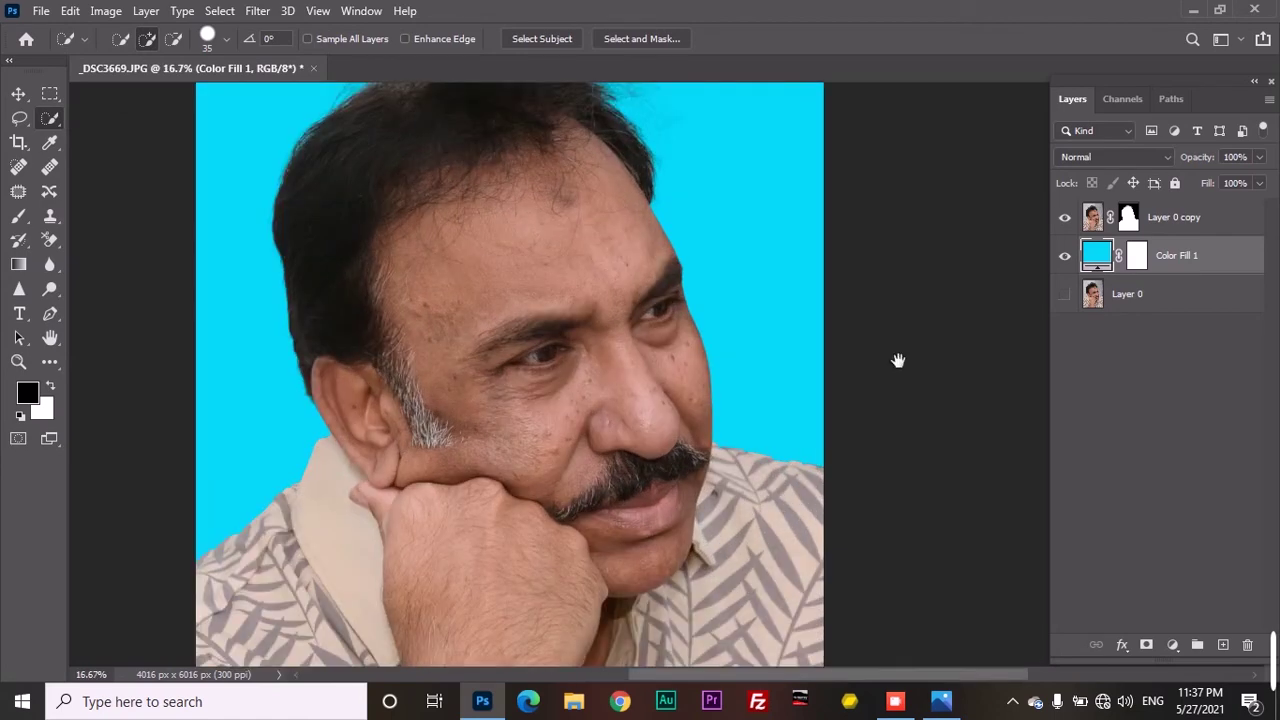
{"action": "left_click", "coordinate": [701, 297], "text": "ctrl"}
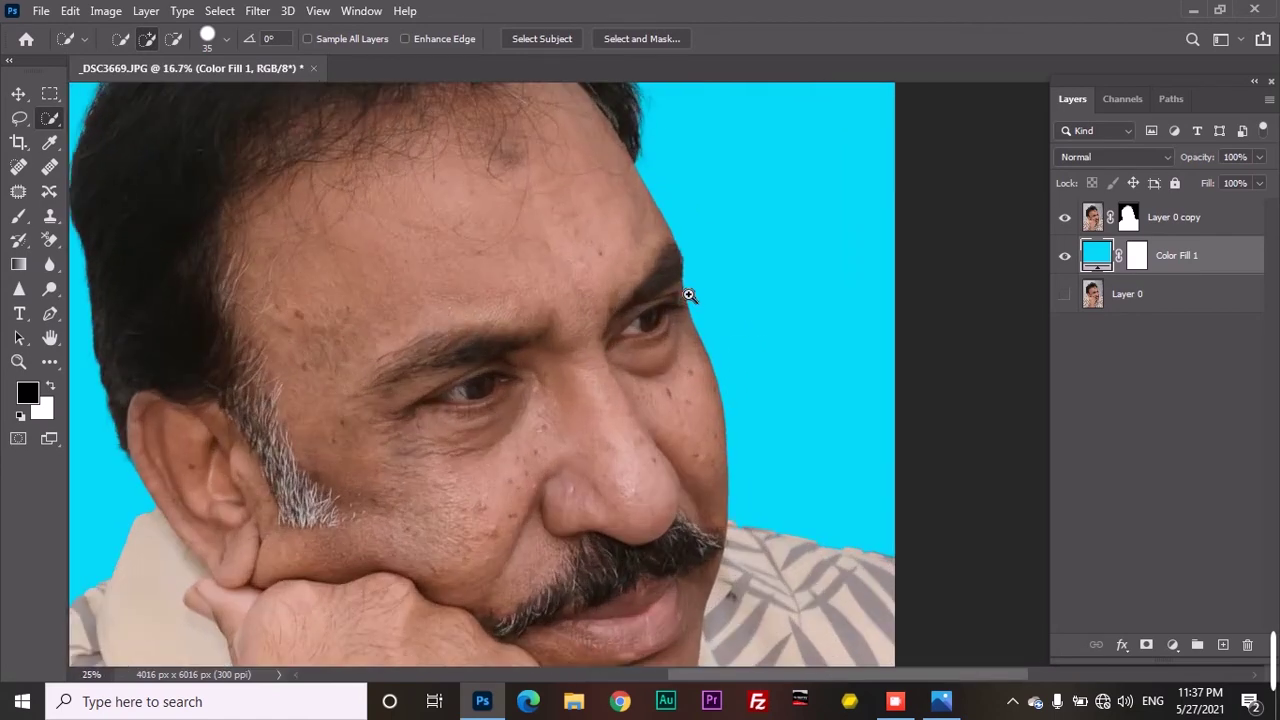
{"action": "left_click", "coordinate": [718, 414], "text": "ctrl+alt"}
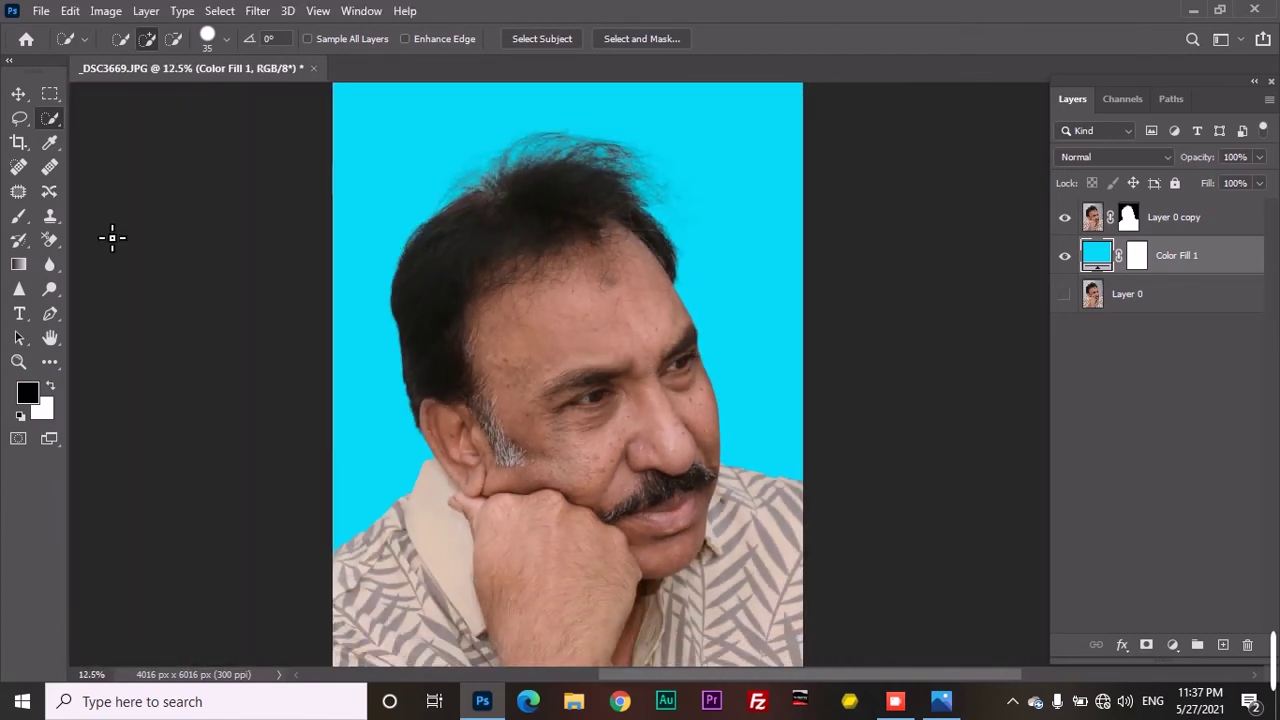
{"action": "left_click", "coordinate": [48, 273]}
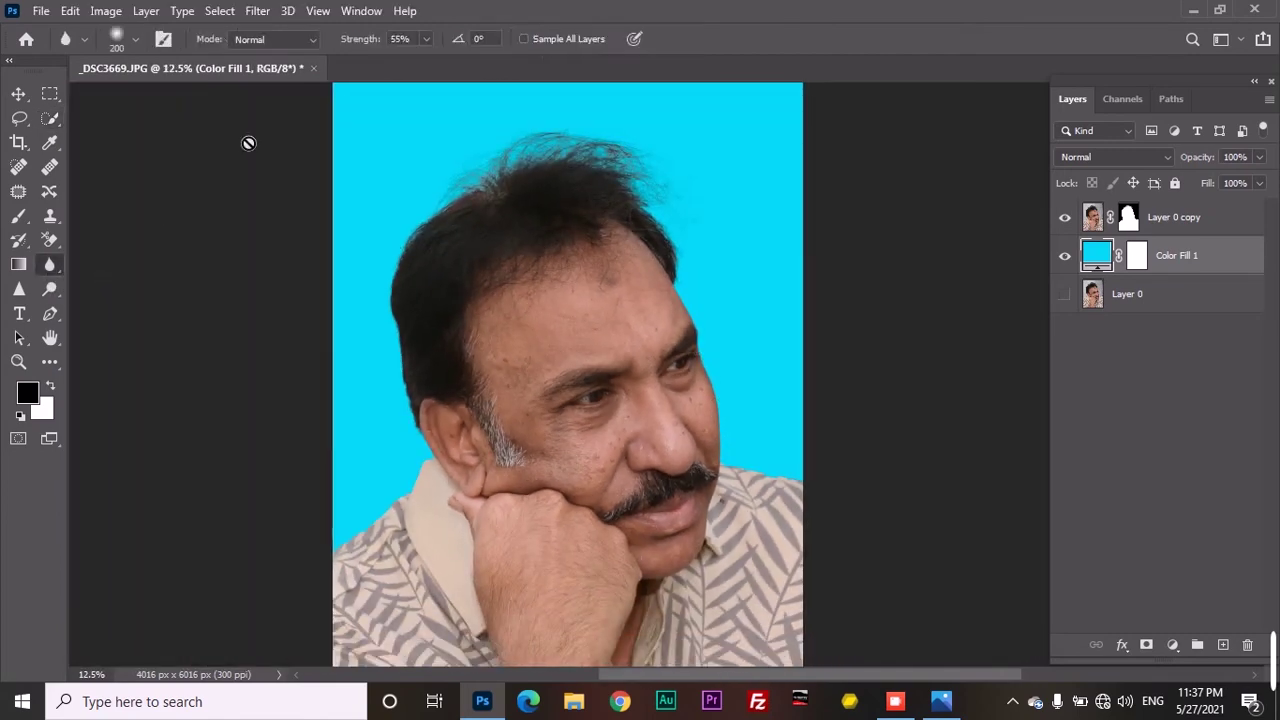
{"action": "left_click", "coordinate": [426, 38]}
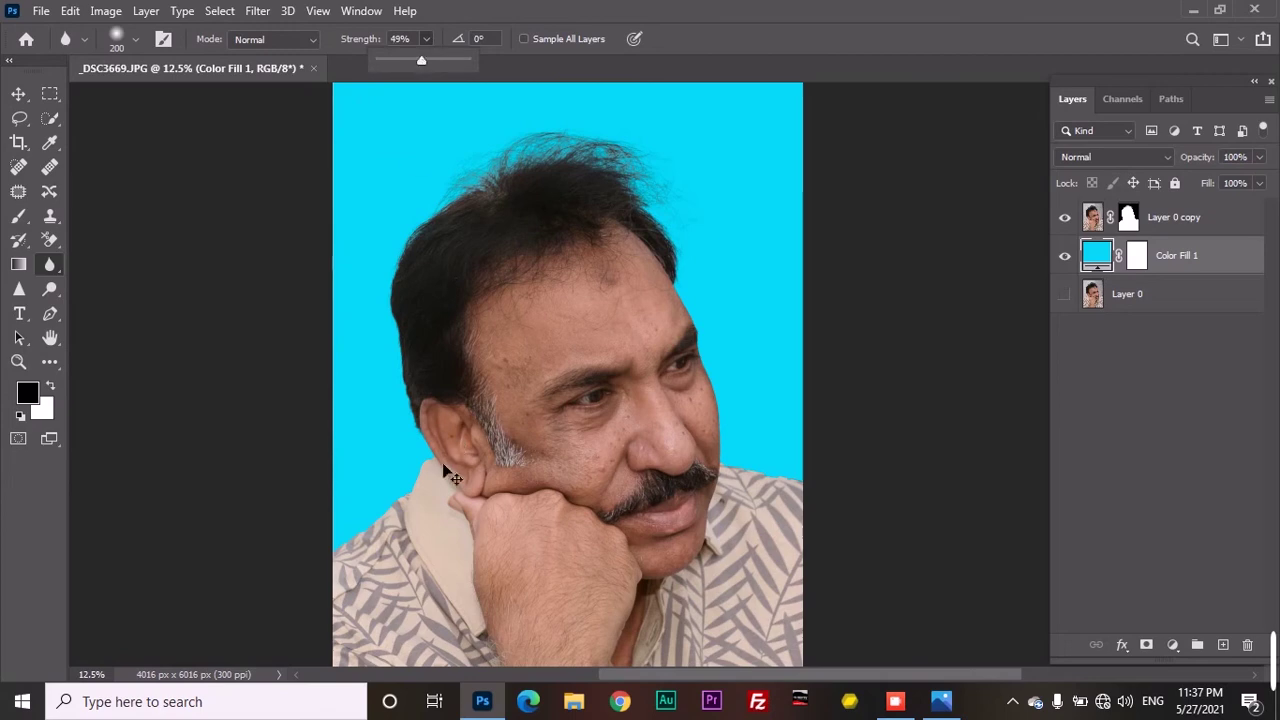
{"action": "left_click", "coordinate": [375, 563], "text": "ctrl"}
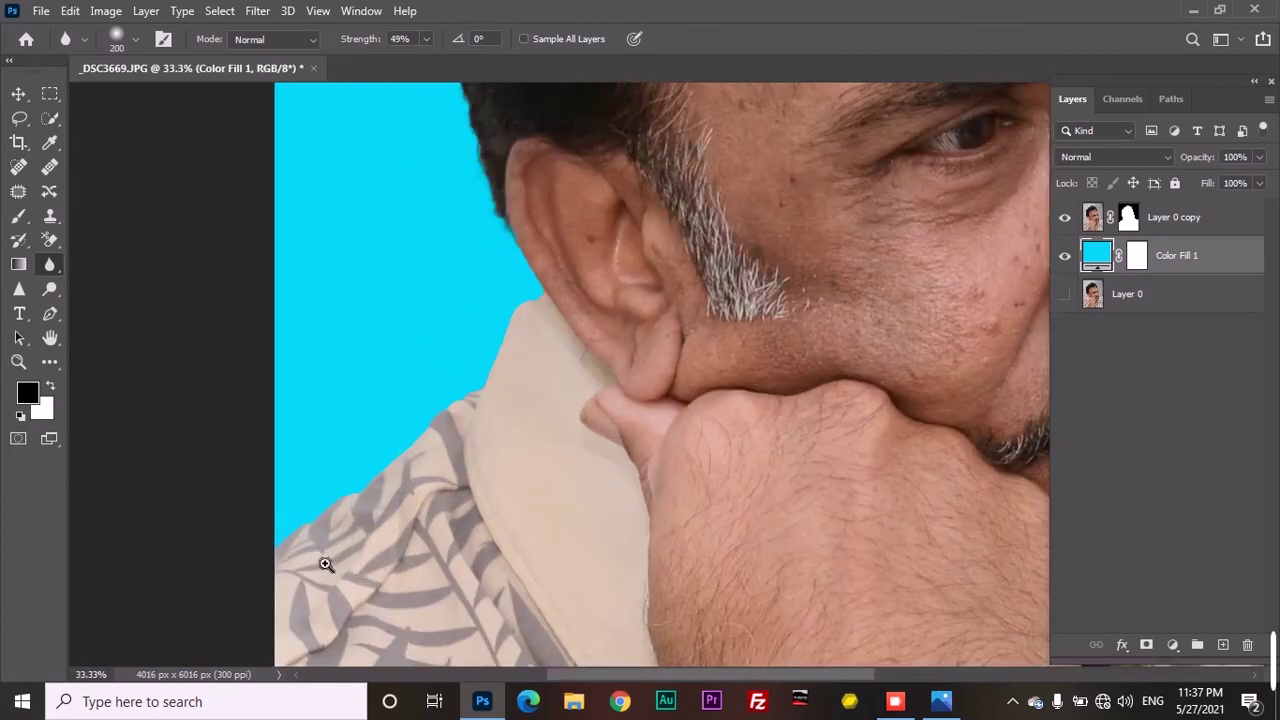
{"action": "left_click_drag", "start_coordinate": [331, 570], "coordinate": [451, 553]}
{"action": "left_click", "coordinate": [440, 551], "text": "ctrl"}
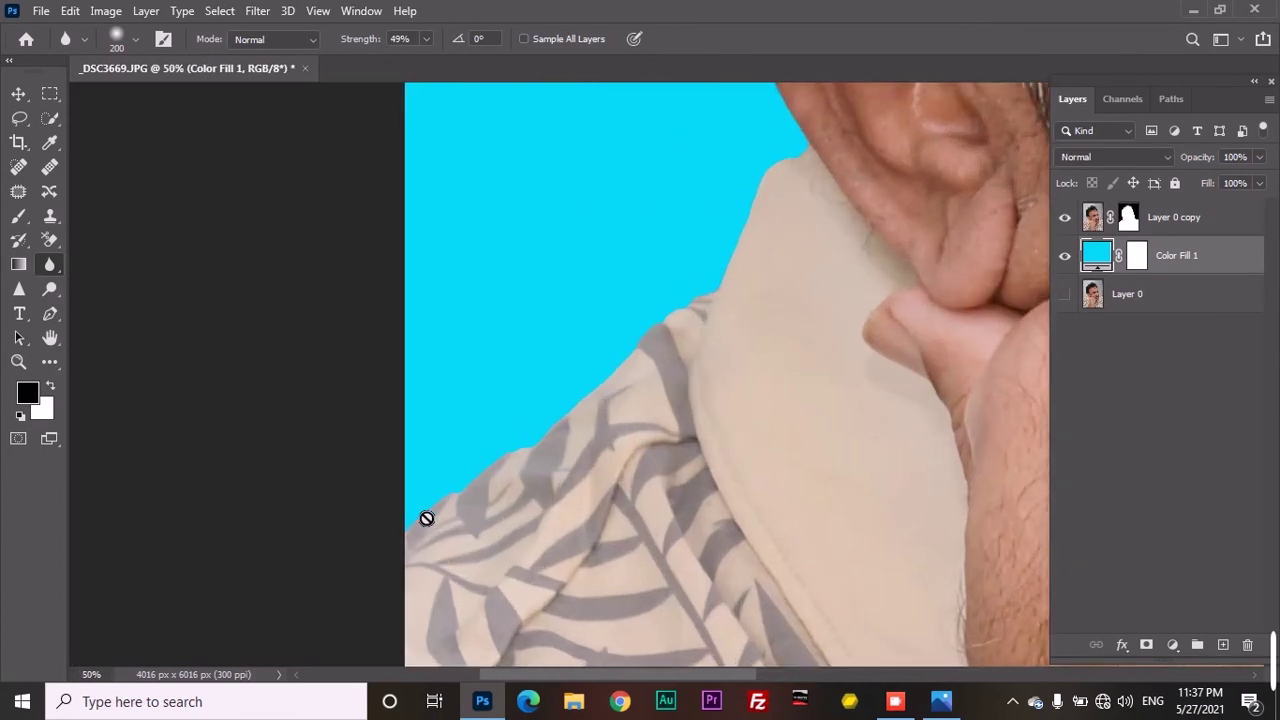
On Layer 0 copy, shrink the Blur brush to 90 px and work along the hair outline to the crown.
{"action": "left_click", "coordinate": [1104, 222]}
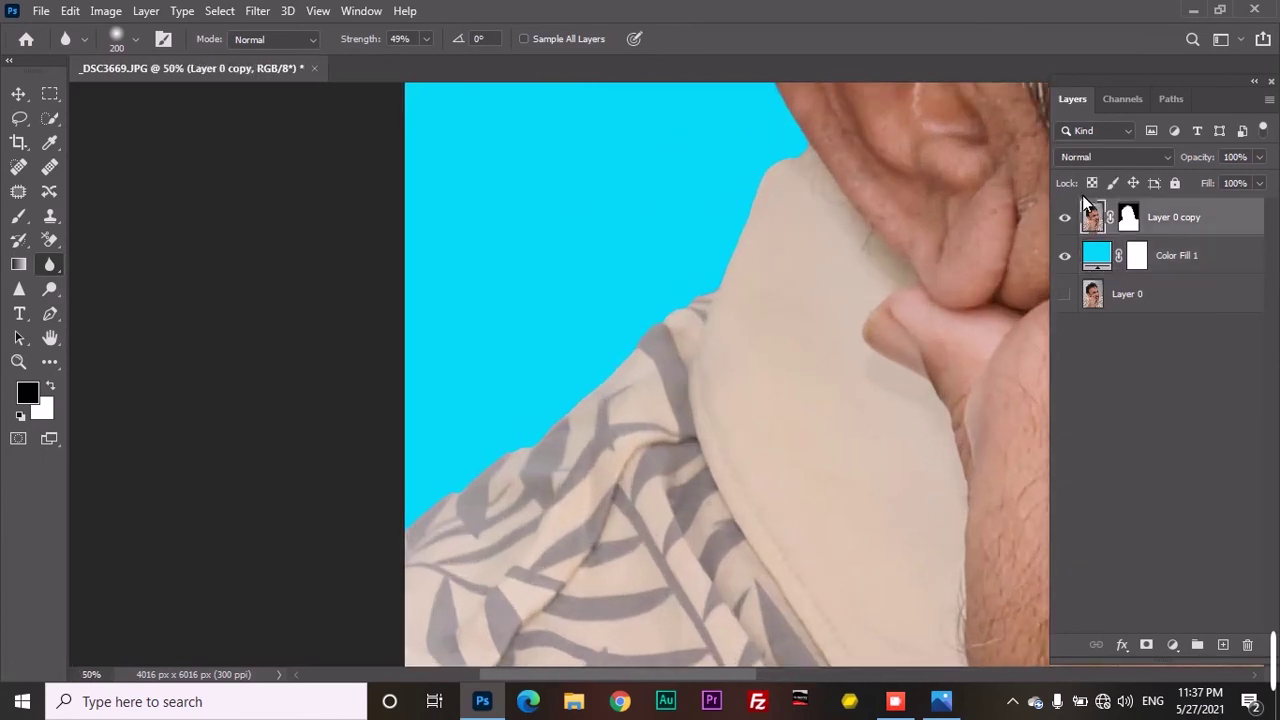
{"action": "key", "text": "bracketleft"}
{"action": "key", "text": "bracketleft"}
{"action": "key", "text": "bracketleft"}
{"action": "key", "text": "bracketleft"}
{"action": "key", "text": "bracketleft"}
{"action": "left_click_drag", "start_coordinate": [809, 169], "coordinate": [957, 611]}
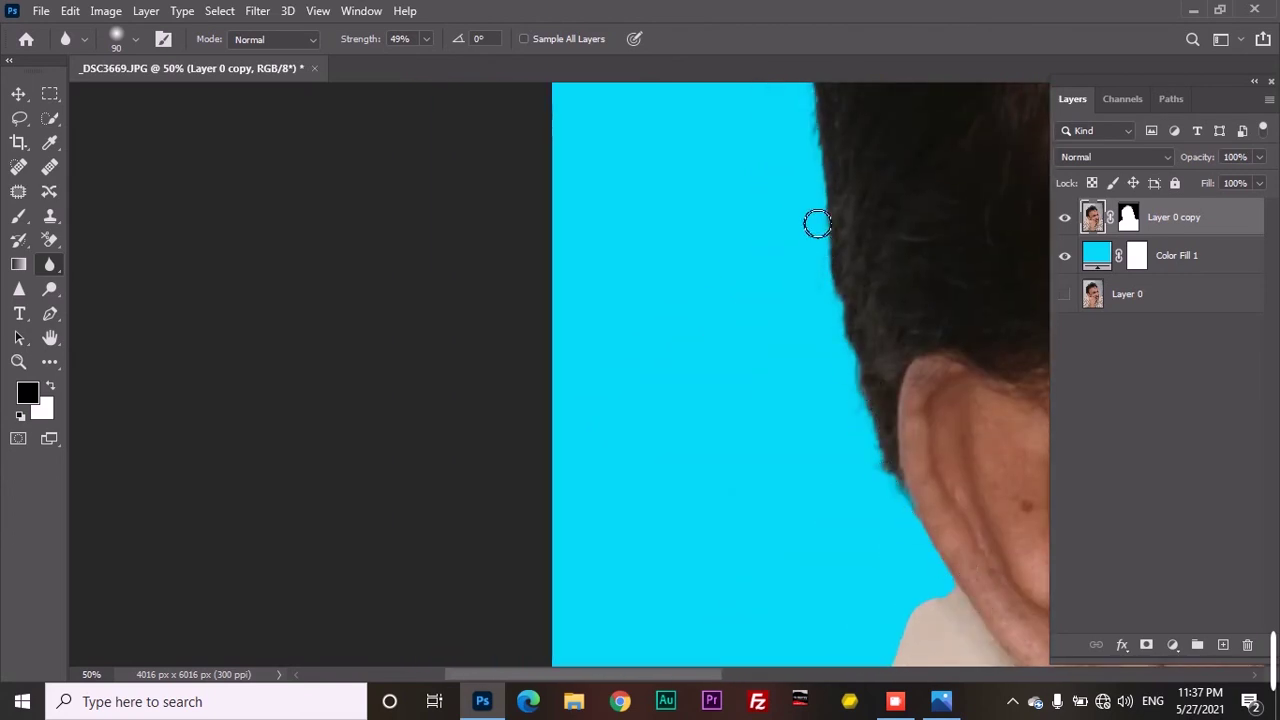
{"action": "left_click_drag", "start_coordinate": [817, 220], "coordinate": [811, 591]}
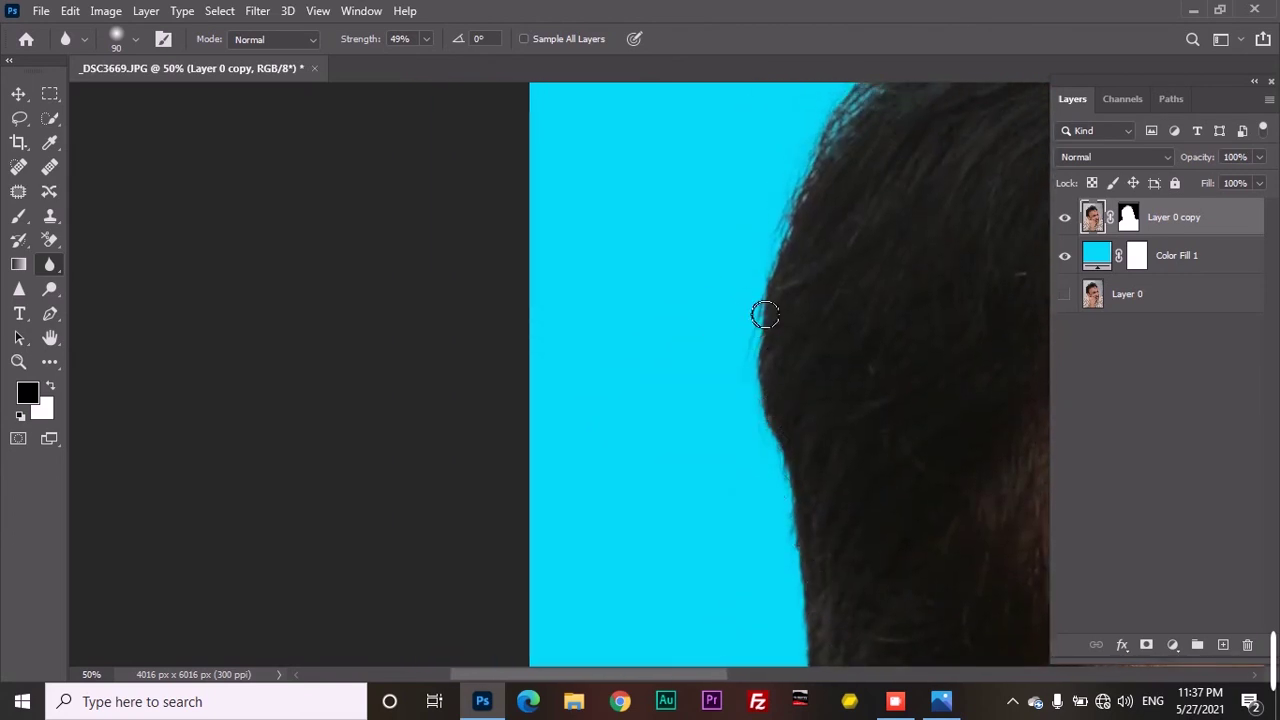
{"action": "left_click_drag", "start_coordinate": [866, 232], "coordinate": [743, 546]}
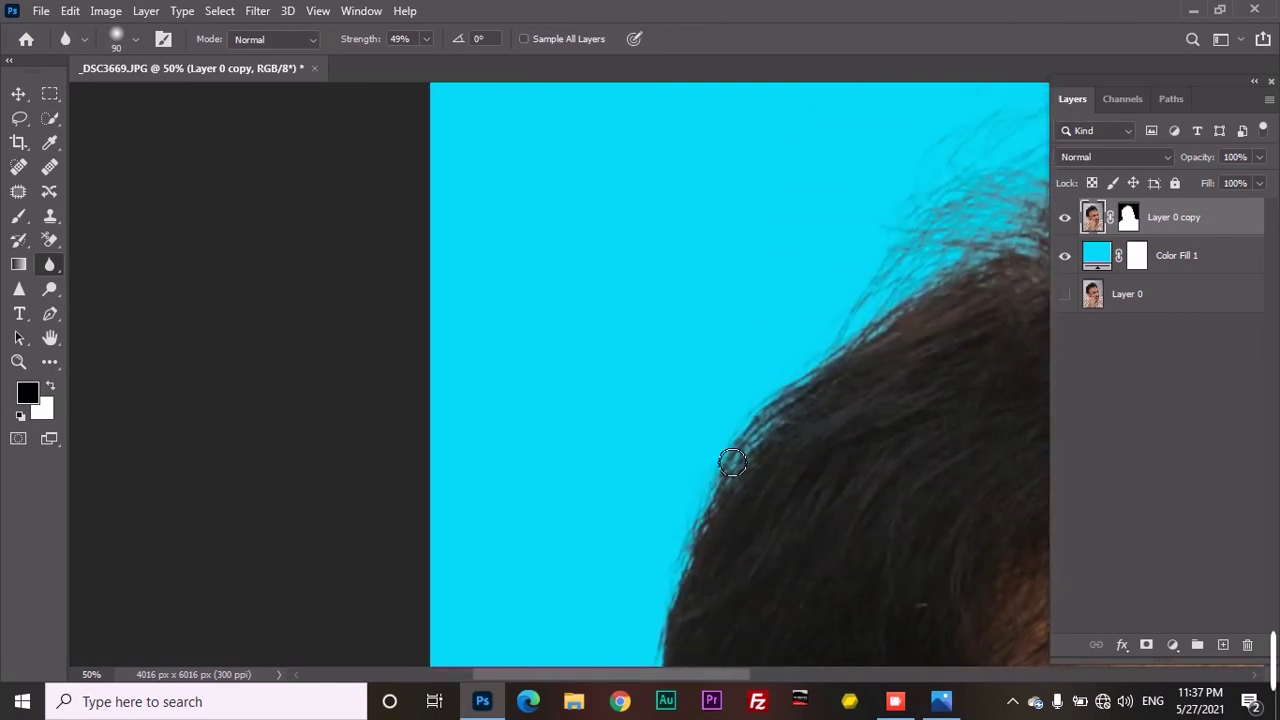
{"action": "mouse_move", "coordinate": [823, 560]}
{"action": "left_mouse_down"}
{"action": "mouse_move", "coordinate": [520, 606]}
{"action": "mouse_move", "coordinate": [374, 543]}
{"action": "mouse_move", "coordinate": [263, 546]}
{"action": "left_mouse_up"}
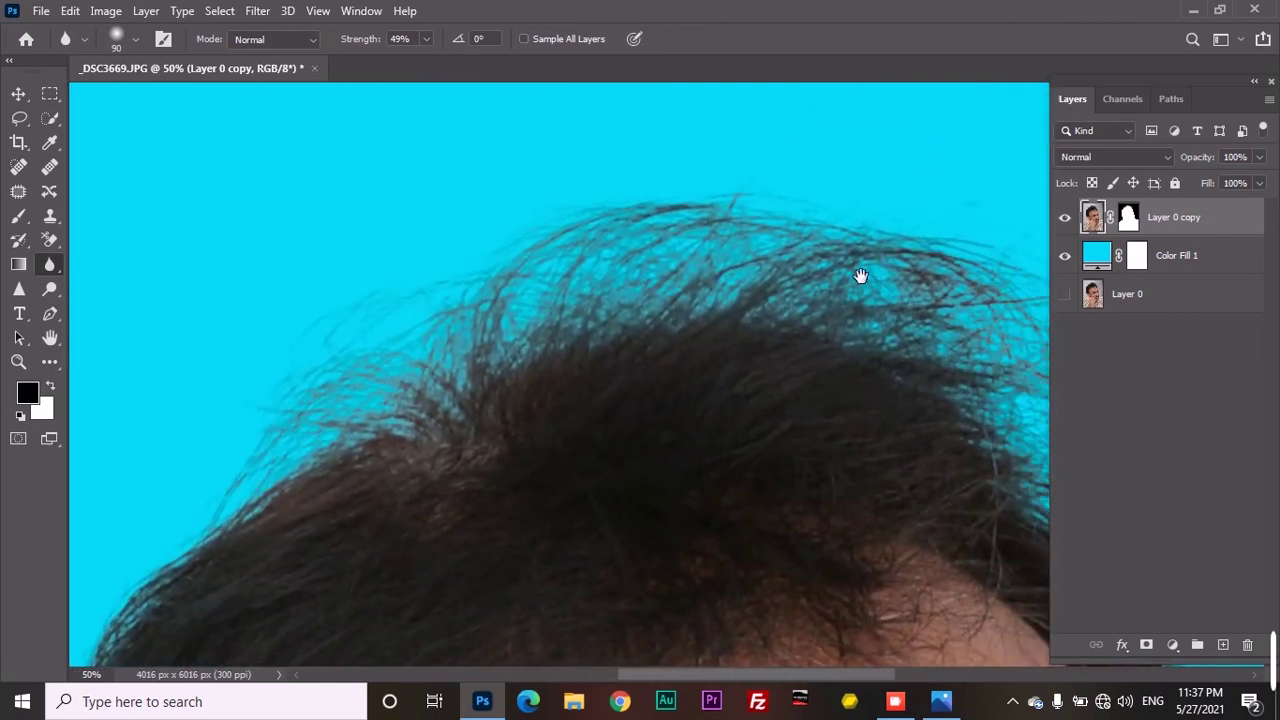
{"action": "left_click_drag", "start_coordinate": [907, 476], "coordinate": [559, 414]}
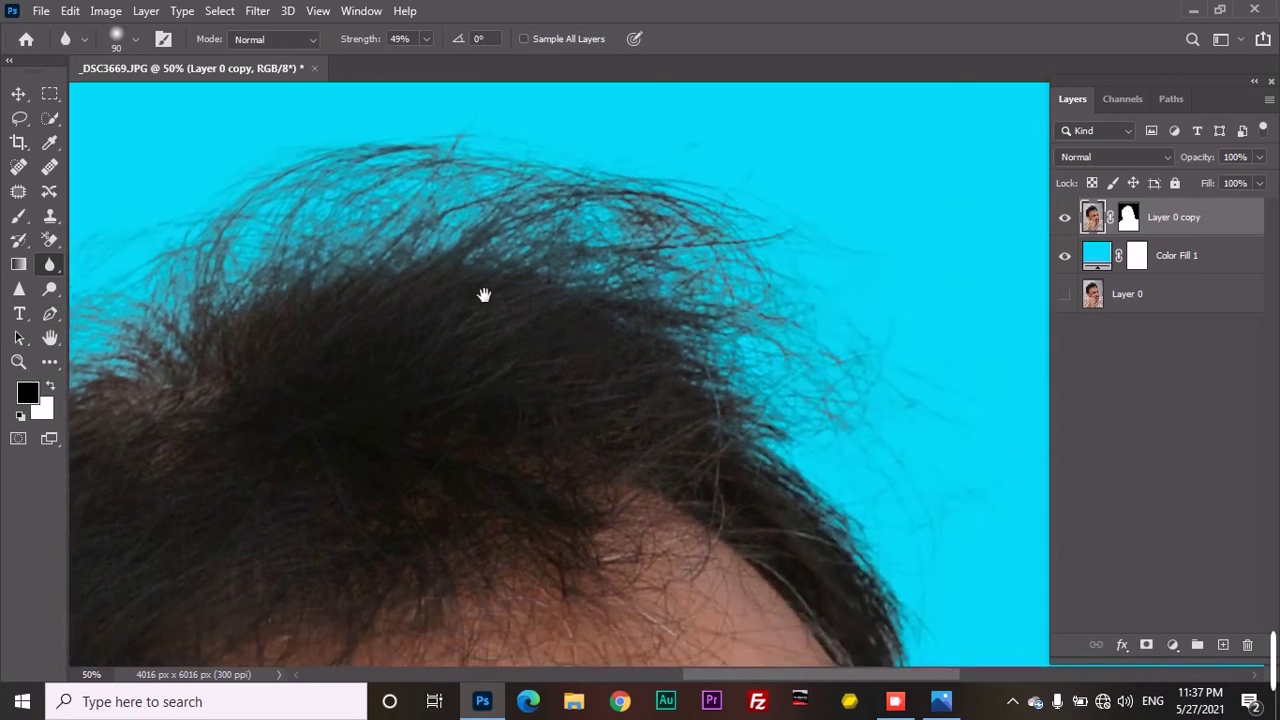
{"action": "mouse_move", "coordinate": [484, 295]}
{"action": "left_mouse_down"}
{"action": "mouse_move", "coordinate": [434, 414]}
{"action": "mouse_move", "coordinate": [526, 449]}
{"action": "mouse_move", "coordinate": [266, 277]}
{"action": "mouse_move", "coordinate": [357, 376]}
{"action": "mouse_move", "coordinate": [294, 431]}
{"action": "left_mouse_up"}
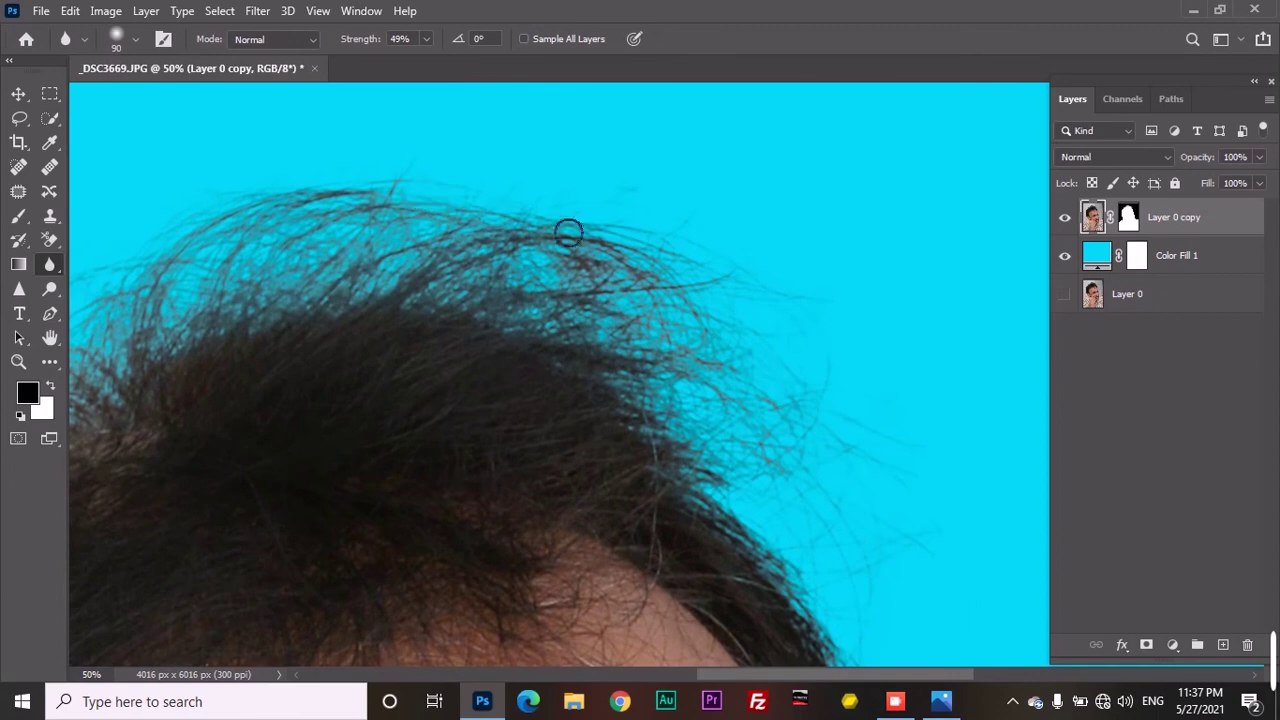
Blur the forehead, eyebrow, nose and cheek edges against the background.
{"action": "left_click_drag", "start_coordinate": [629, 474], "coordinate": [644, 327]}
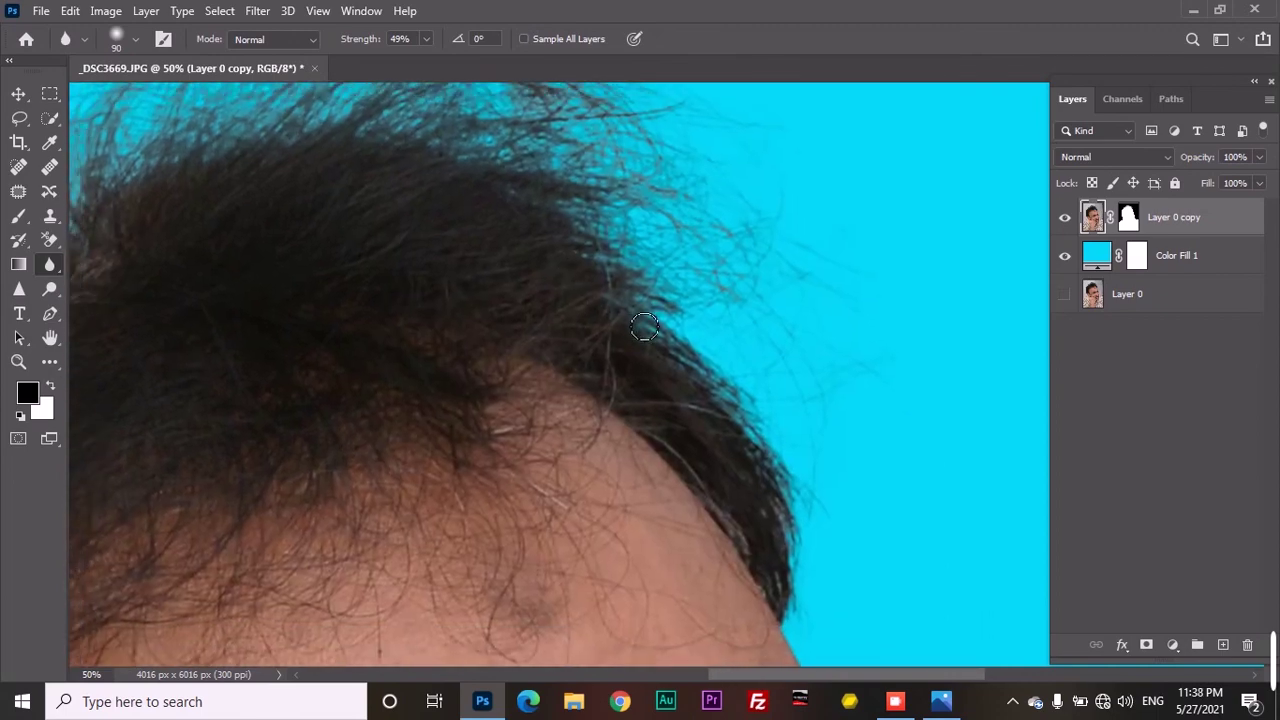
{"action": "mouse_move", "coordinate": [714, 449]}
{"action": "left_mouse_down"}
{"action": "mouse_move", "coordinate": [674, 171]}
{"action": "mouse_move", "coordinate": [565, 396]}
{"action": "left_mouse_up"}
{"action": "mouse_move", "coordinate": [580, 271]}
{"action": "left_mouse_down"}
{"action": "mouse_move", "coordinate": [609, 331]}
{"action": "mouse_move", "coordinate": [586, 306]}
{"action": "mouse_move", "coordinate": [656, 420]}
{"action": "left_mouse_up"}
{"action": "left_click_drag", "start_coordinate": [580, 457], "coordinate": [594, 346]}
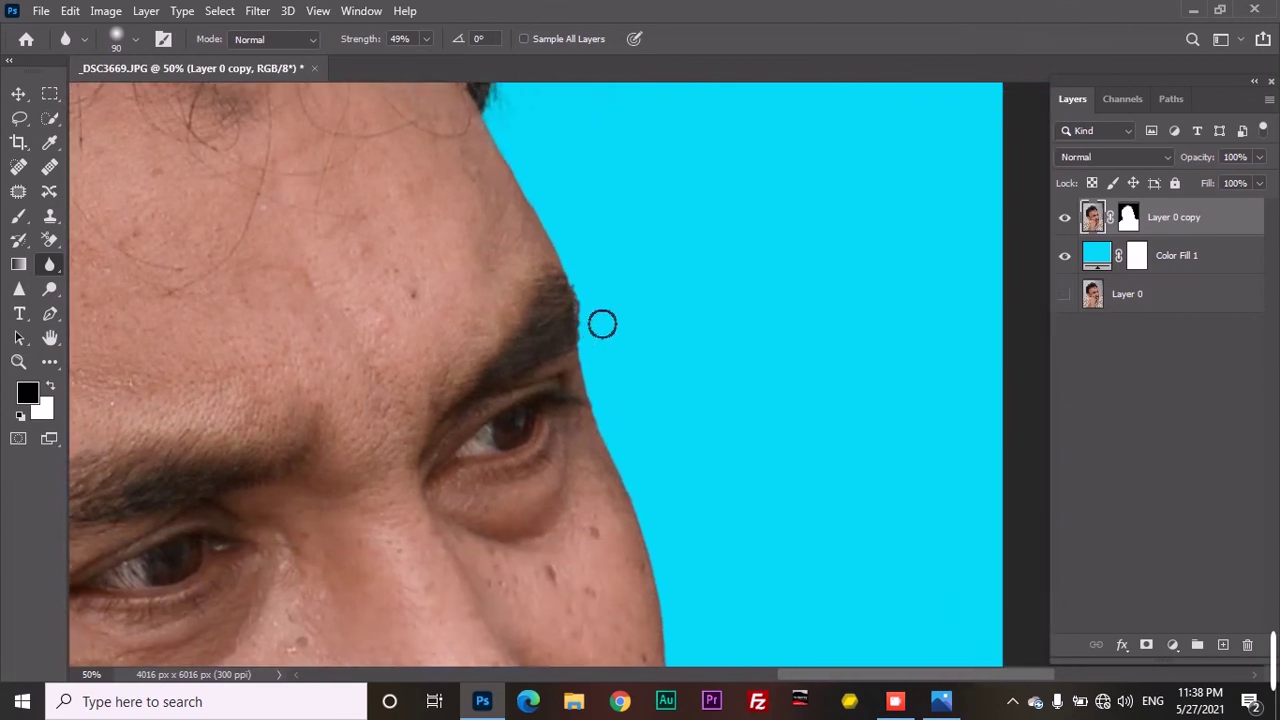
{"action": "left_click_drag", "start_coordinate": [623, 589], "coordinate": [520, 334]}
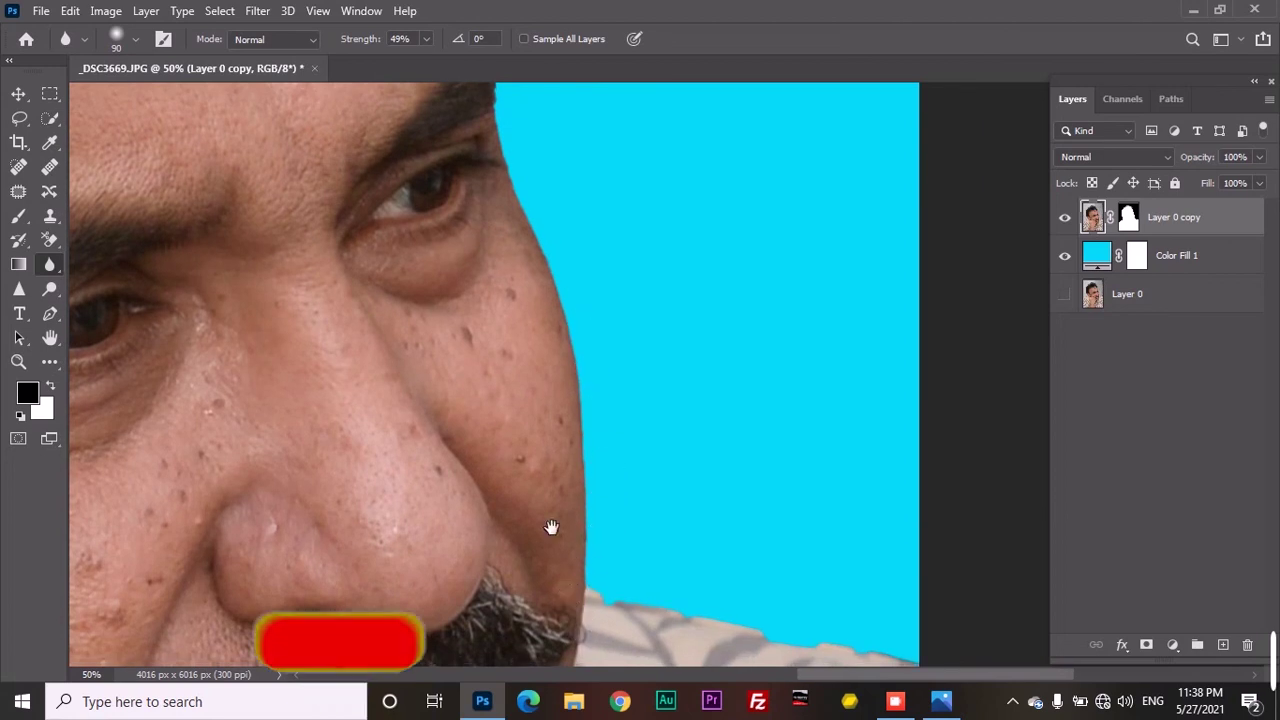
{"action": "left_click_drag", "start_coordinate": [646, 615], "coordinate": [588, 405]}
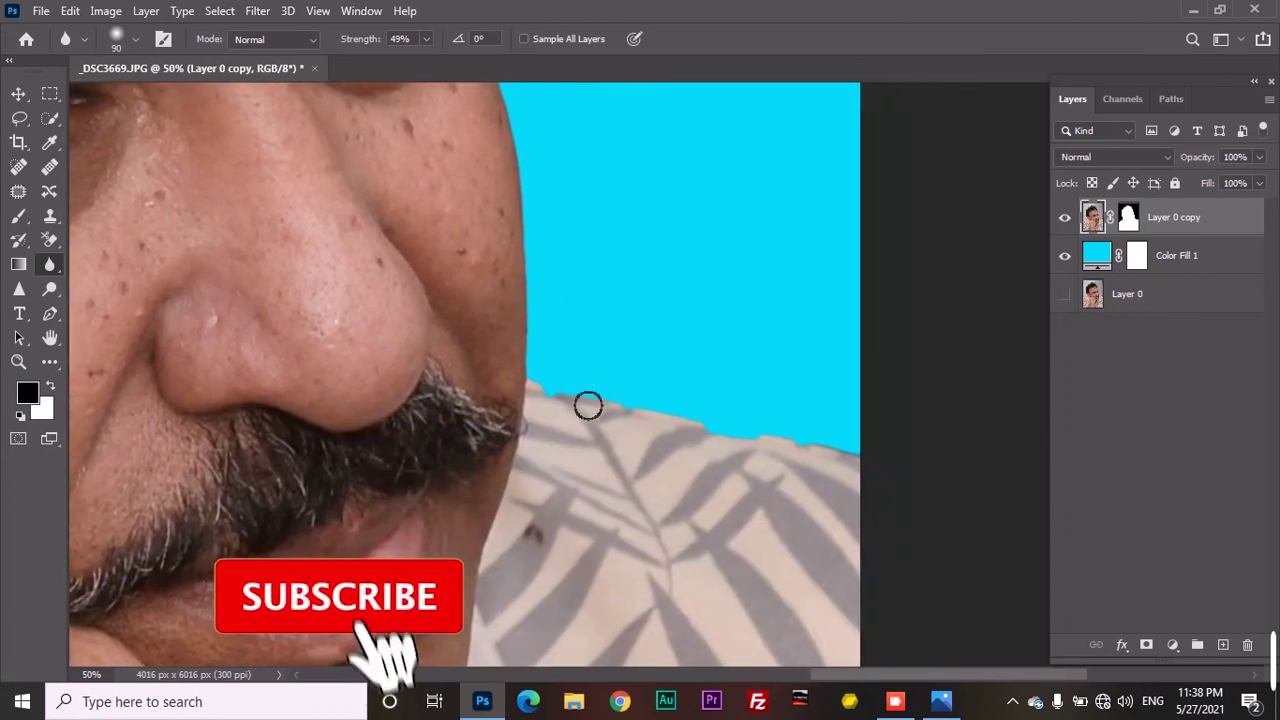
Zoom out to show the whole image at 8.33%.
{"action": "left_click", "coordinate": [802, 456], "text": "ctrl+alt"}
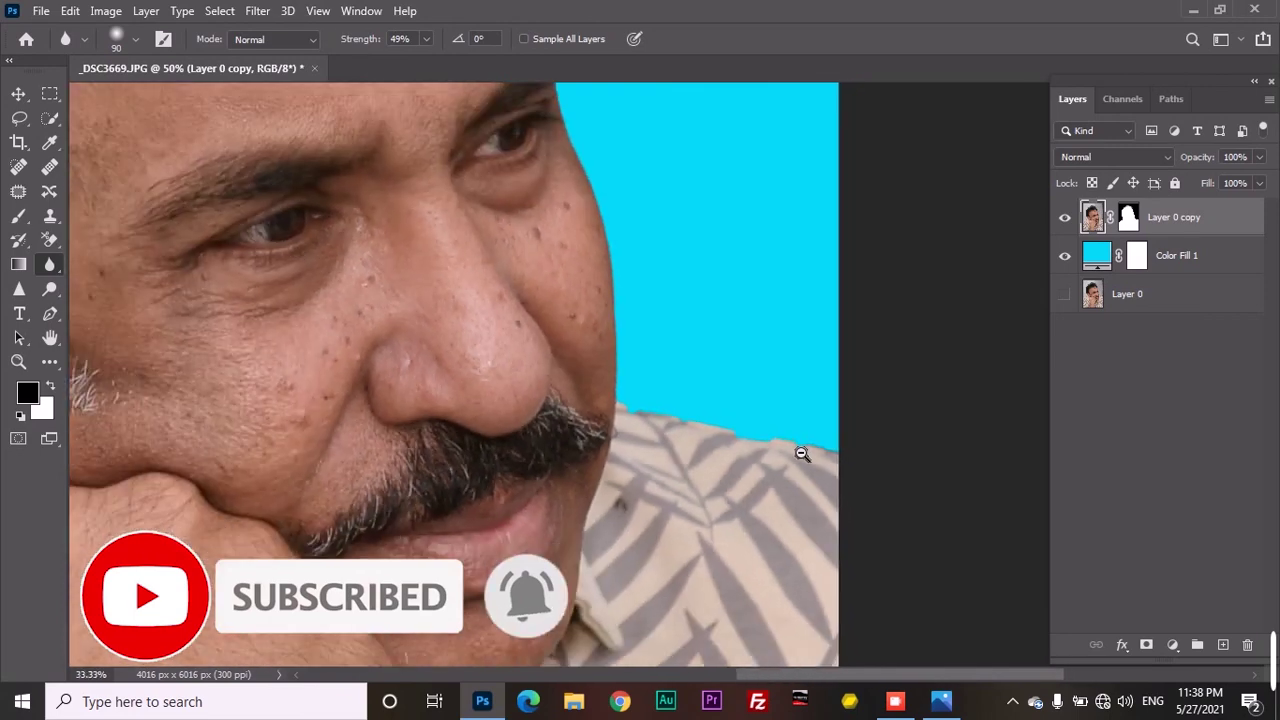
{"action": "left_click", "coordinate": [797, 462], "text": "ctrl+alt"}
{"action": "left_click", "coordinate": [800, 482], "text": "ctrl+alt"}
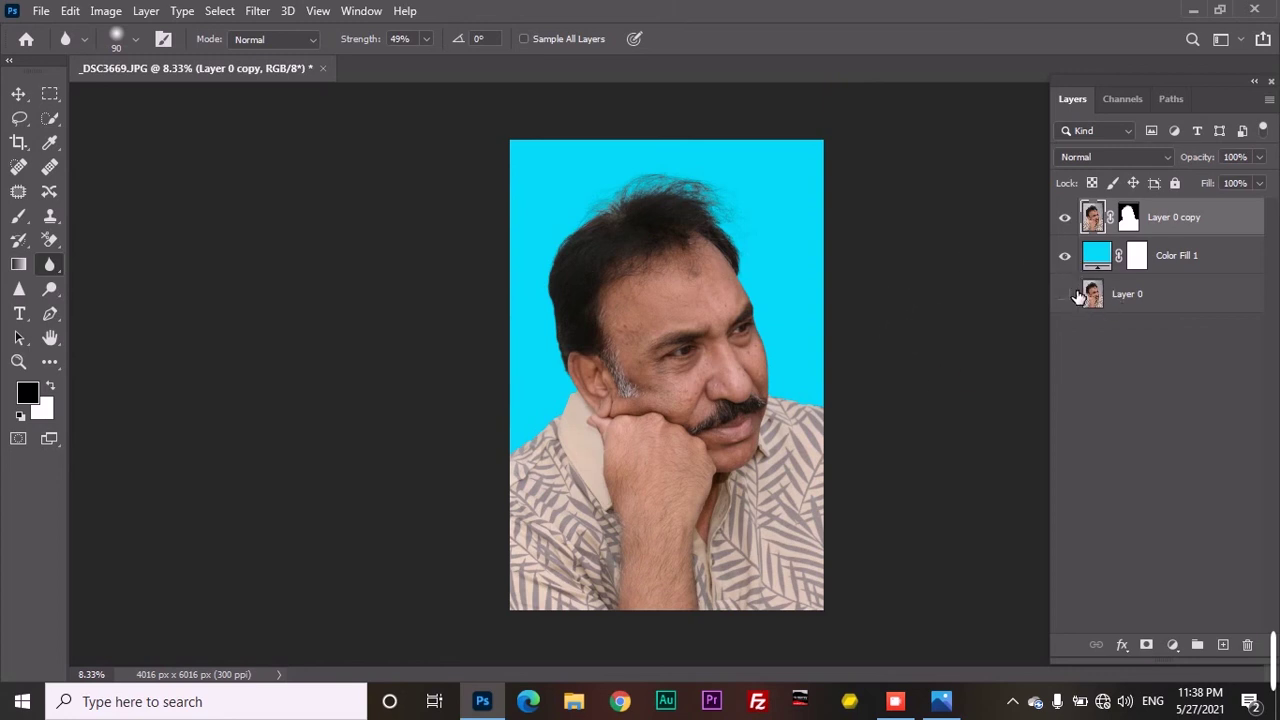
{"action": "left_click", "coordinate": [1095, 259]}
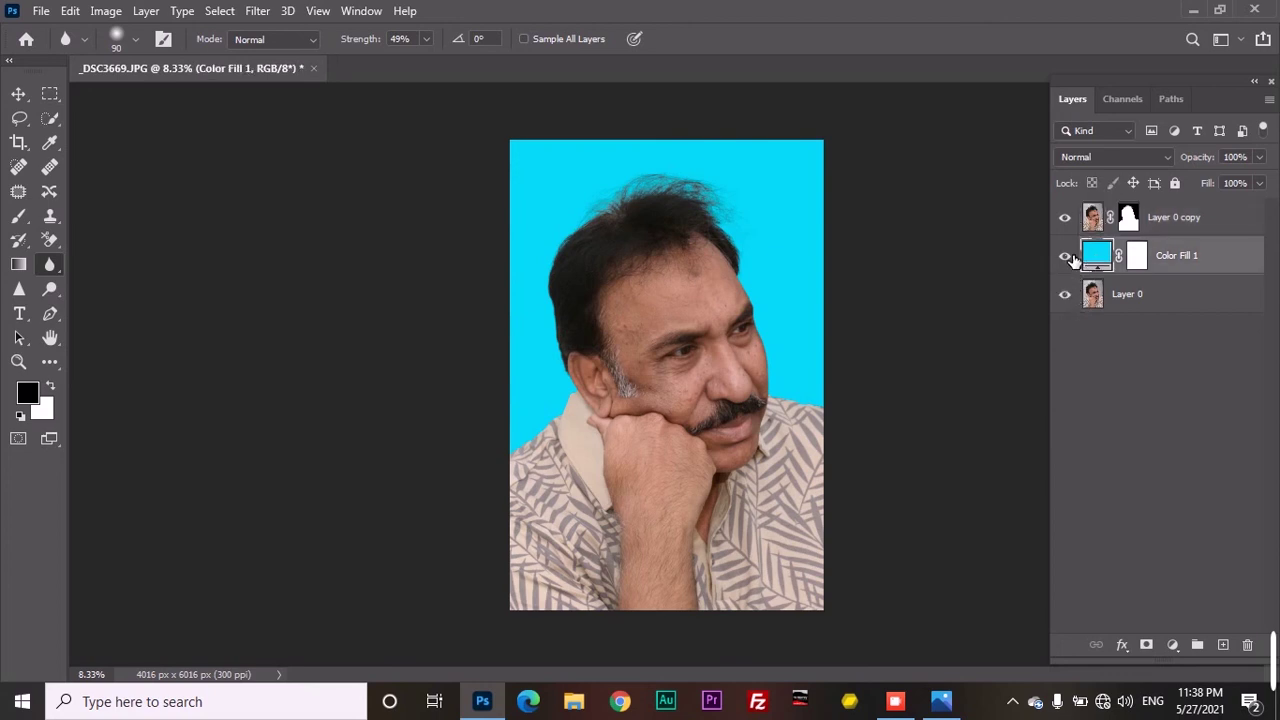
{"action": "left_click", "coordinate": [1065, 256]}
{"action": "left_click", "coordinate": [1065, 256]}
{"action": "left_click", "coordinate": [1065, 256]}
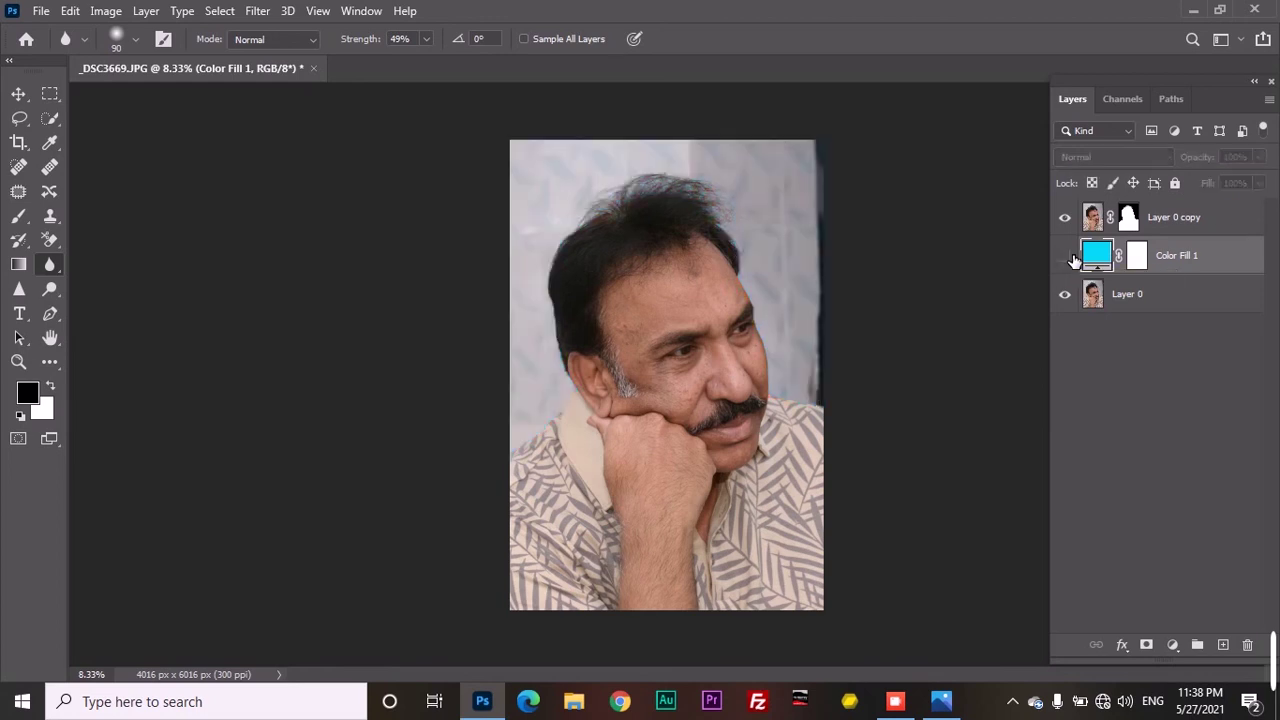
{"action": "left_click", "coordinate": [1070, 258]}
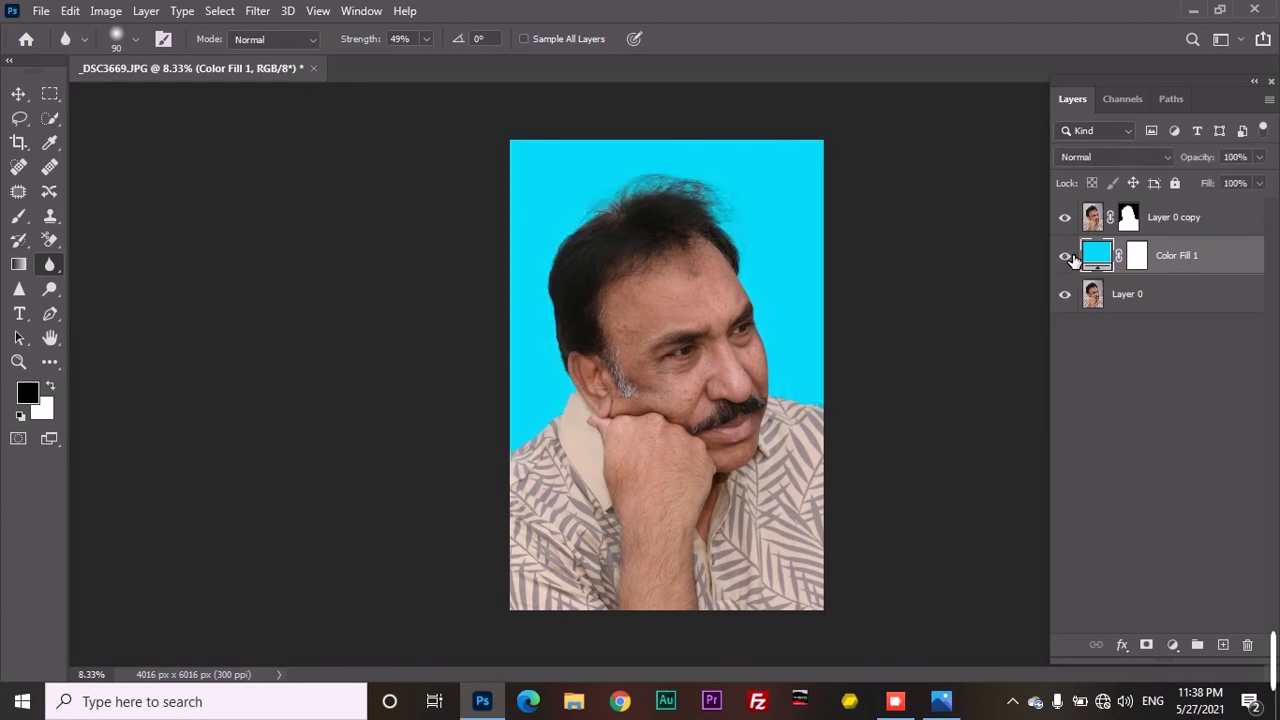